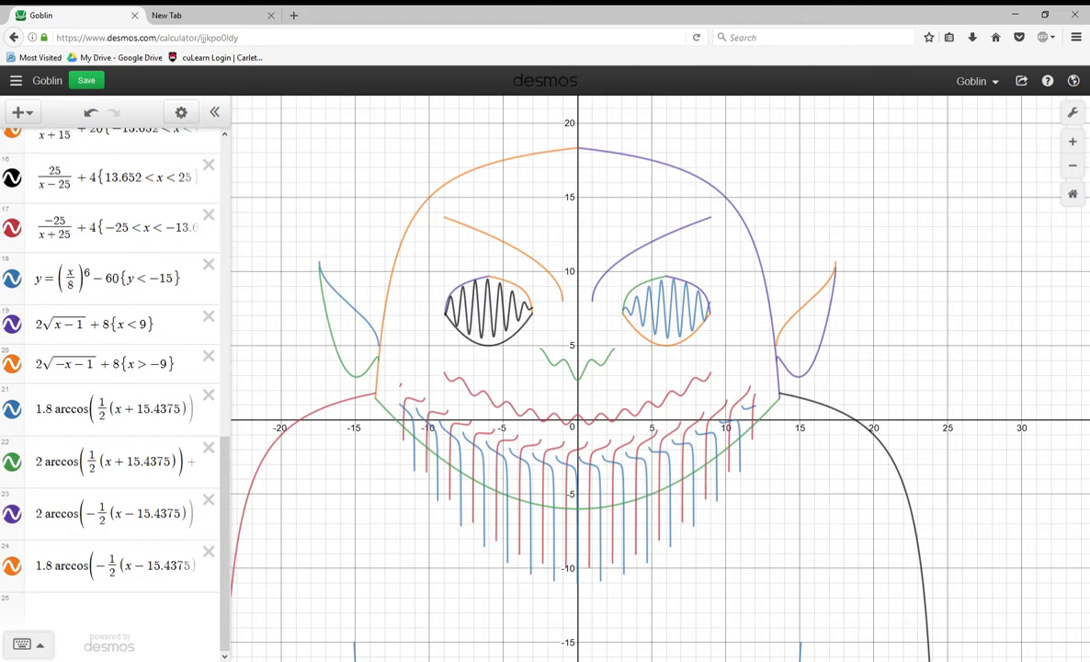
Examine the Goblin graph's list of equations, including the domain restriction on the log curve and the curves forming the face
{"action": "scroll", "coordinate": [109, 389], "scroll_direction": "up", "scroll_amount": 10}
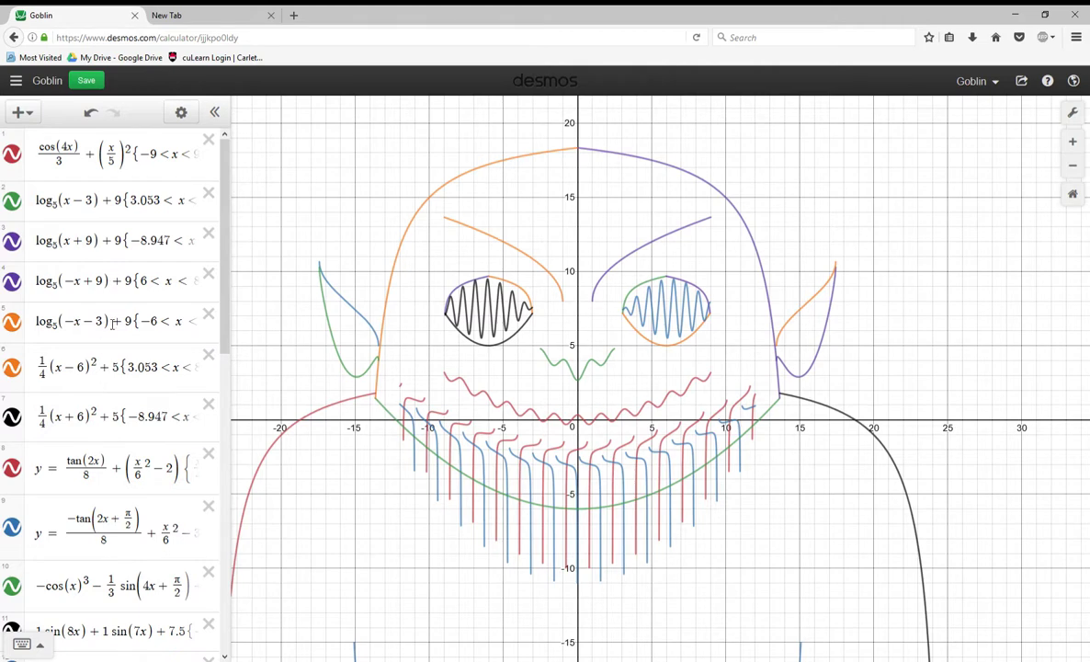
{"action": "left_click", "coordinate": [92, 227]}
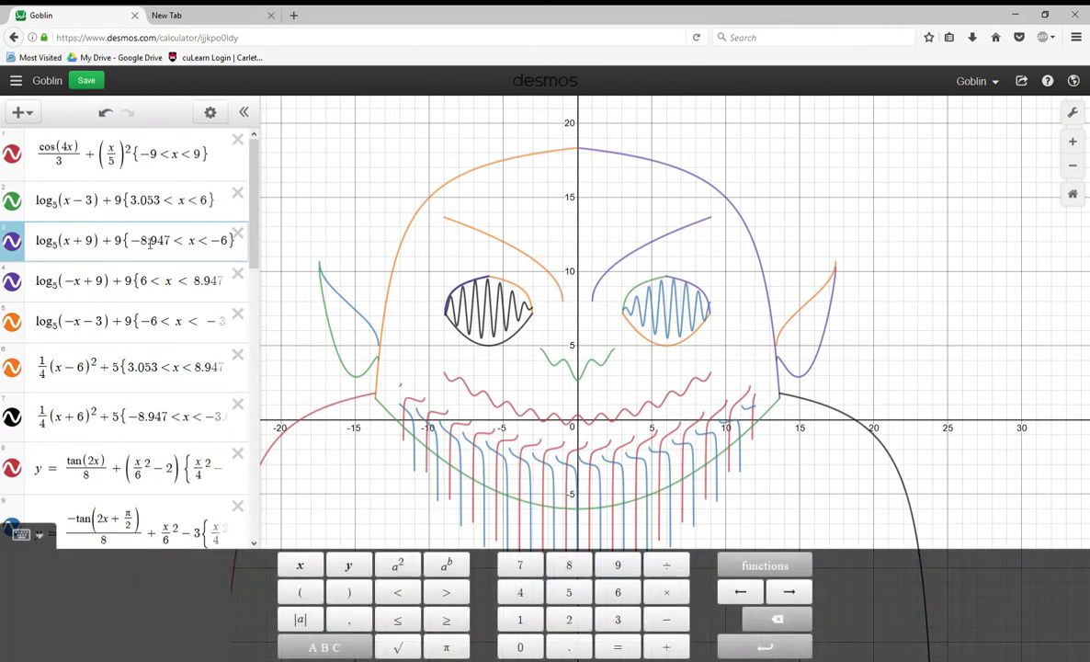
{"action": "left_click_drag", "start_coordinate": [149, 242], "coordinate": [204, 257]}
{"action": "left_click", "coordinate": [204, 256]}
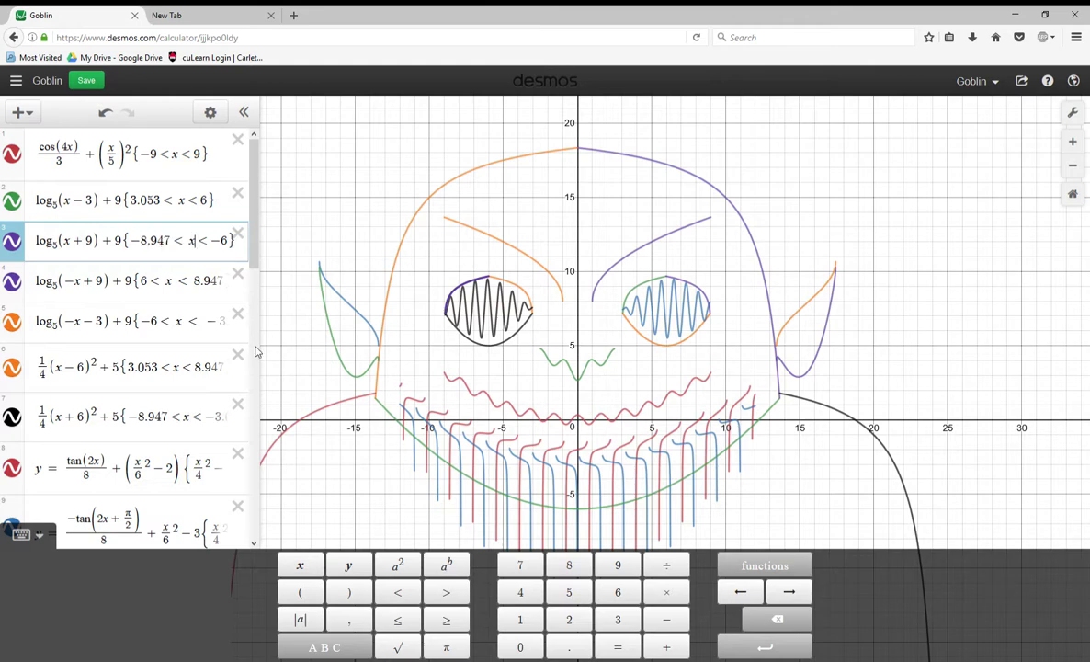
{"action": "left_click", "coordinate": [376, 402]}
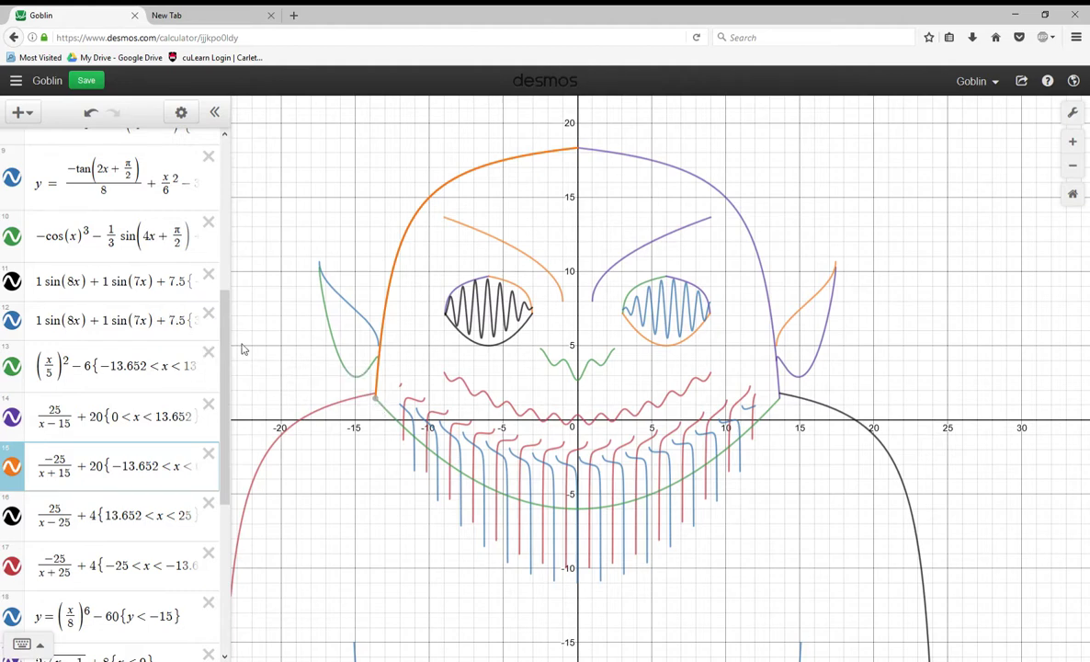
{"action": "left_click", "coordinate": [410, 385]}
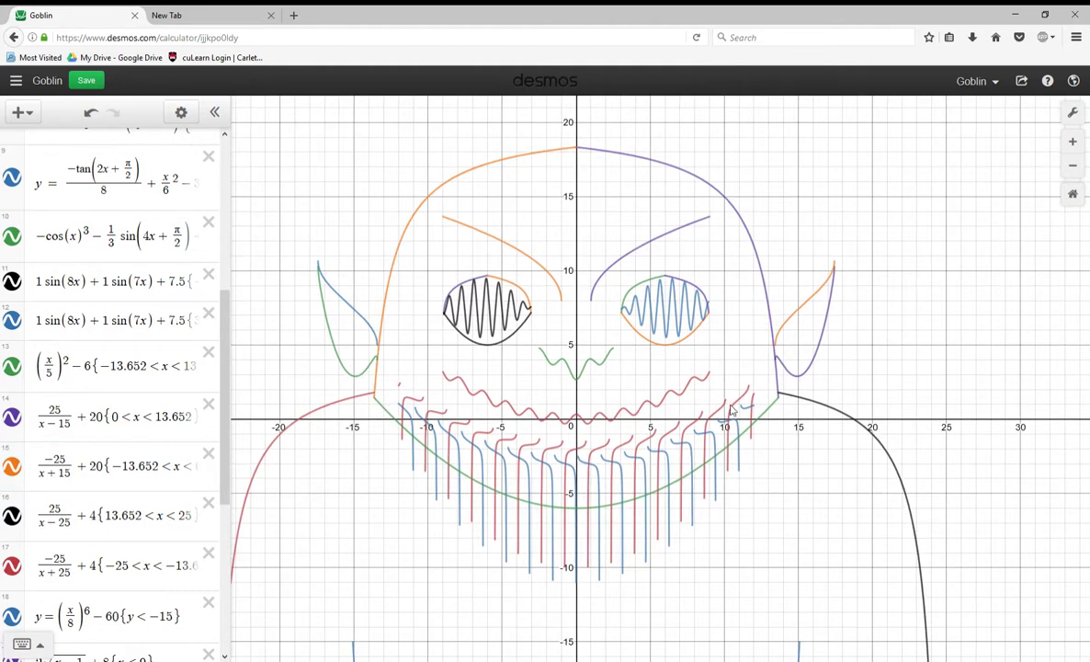
{"action": "scroll", "coordinate": [731, 409], "scroll_direction": "up", "scroll_amount": 1}
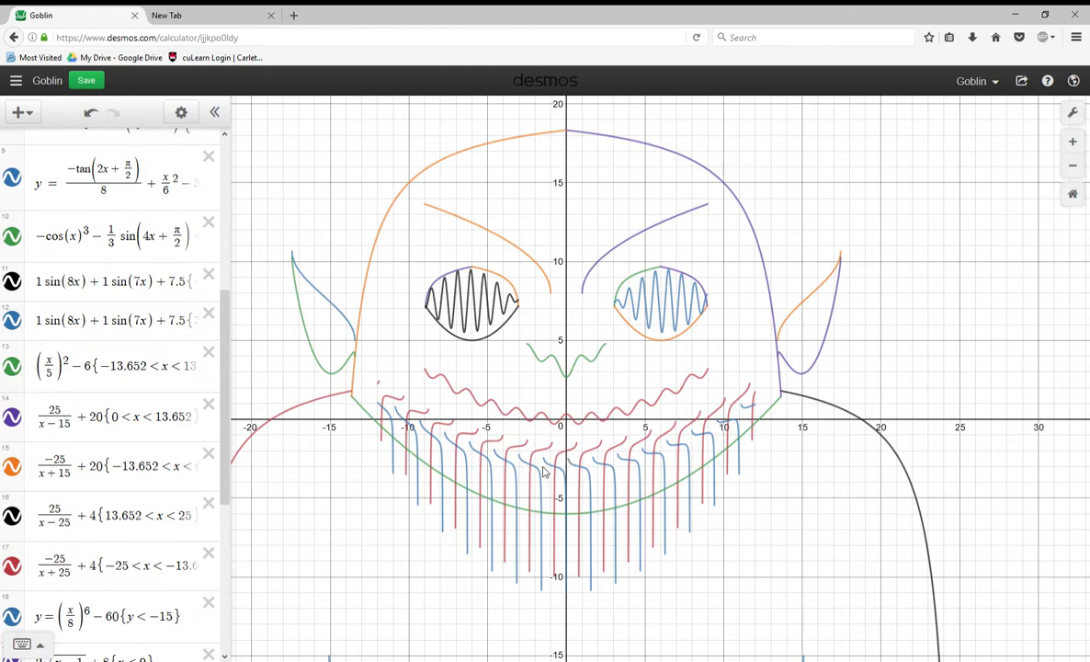
{"action": "scroll", "coordinate": [81, 453], "scroll_direction": "down", "scroll_amount": 4}
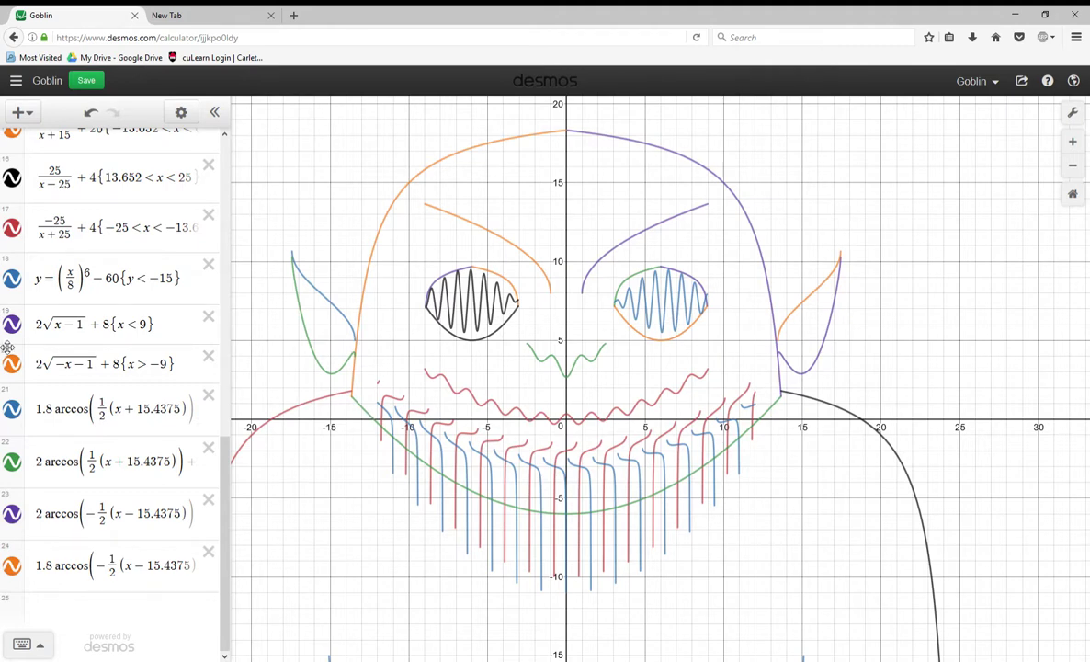
{"action": "scroll", "coordinate": [7, 347], "scroll_direction": "up", "scroll_amount": 3}
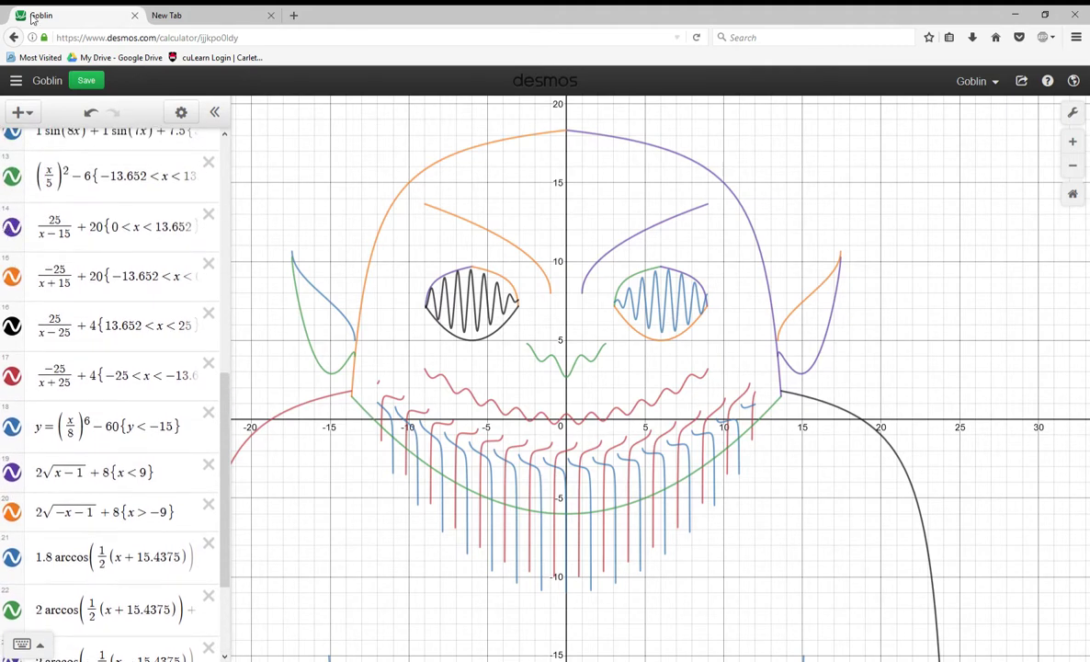
Open the saved Equidistance graph dated Apr 7, 2017
{"action": "left_click", "coordinate": [15, 80]}
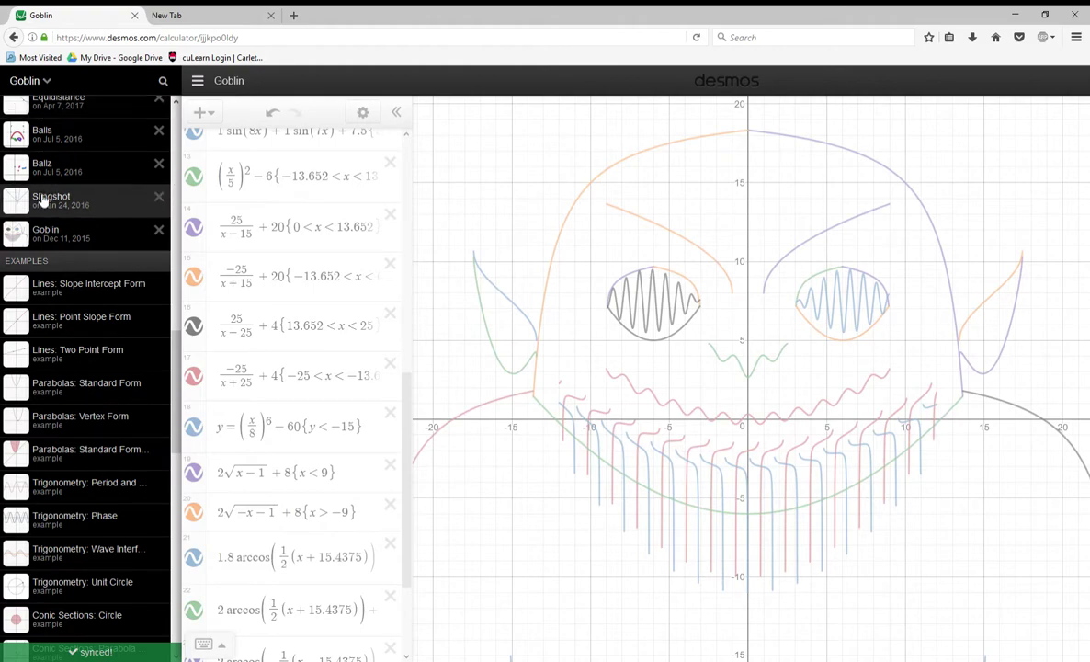
{"action": "scroll", "coordinate": [44, 197], "scroll_direction": "up", "scroll_amount": 3}
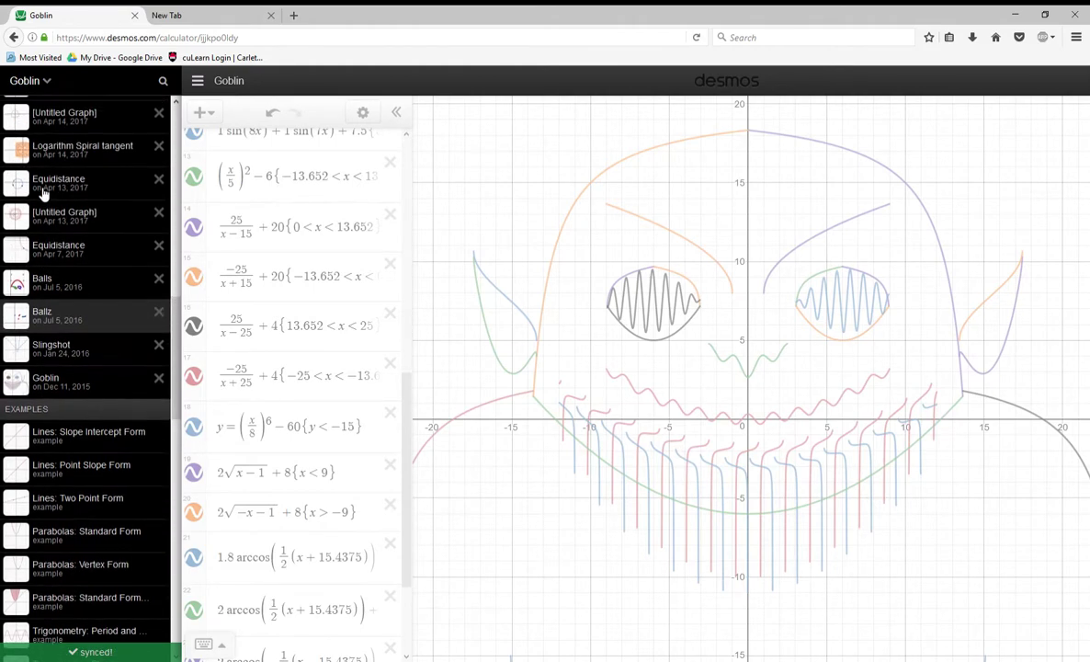
{"action": "left_click", "coordinate": [80, 258]}
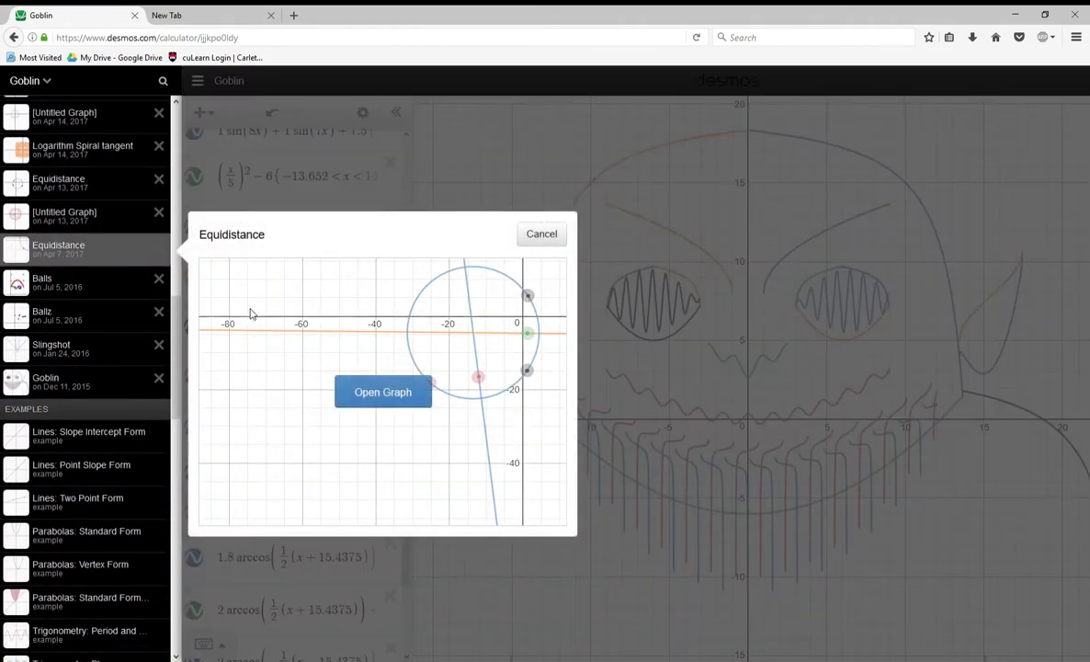
{"action": "left_click", "coordinate": [361, 393]}
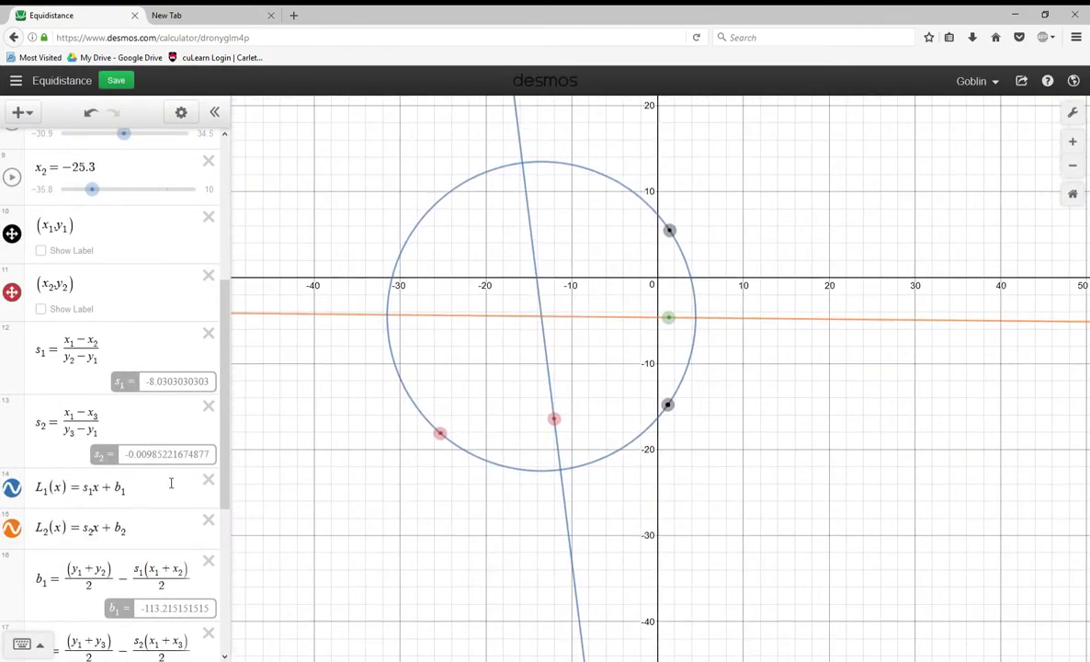
Move the circle's red point to about (-24.4, 12.35) and its two black points to about (-23.44, -22.9) and (3.8, -6.25)
{"action": "left_click_drag", "start_coordinate": [450, 439], "coordinate": [448, 173]}
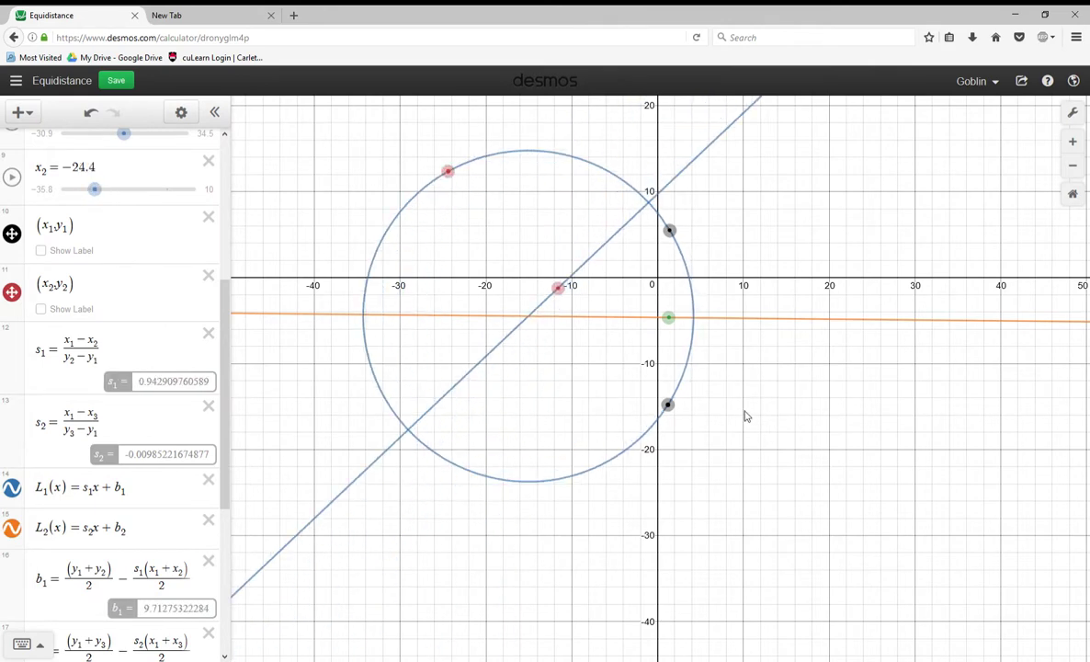
{"action": "left_click_drag", "start_coordinate": [677, 409], "coordinate": [457, 474]}
{"action": "left_click_drag", "start_coordinate": [669, 228], "coordinate": [790, 215]}
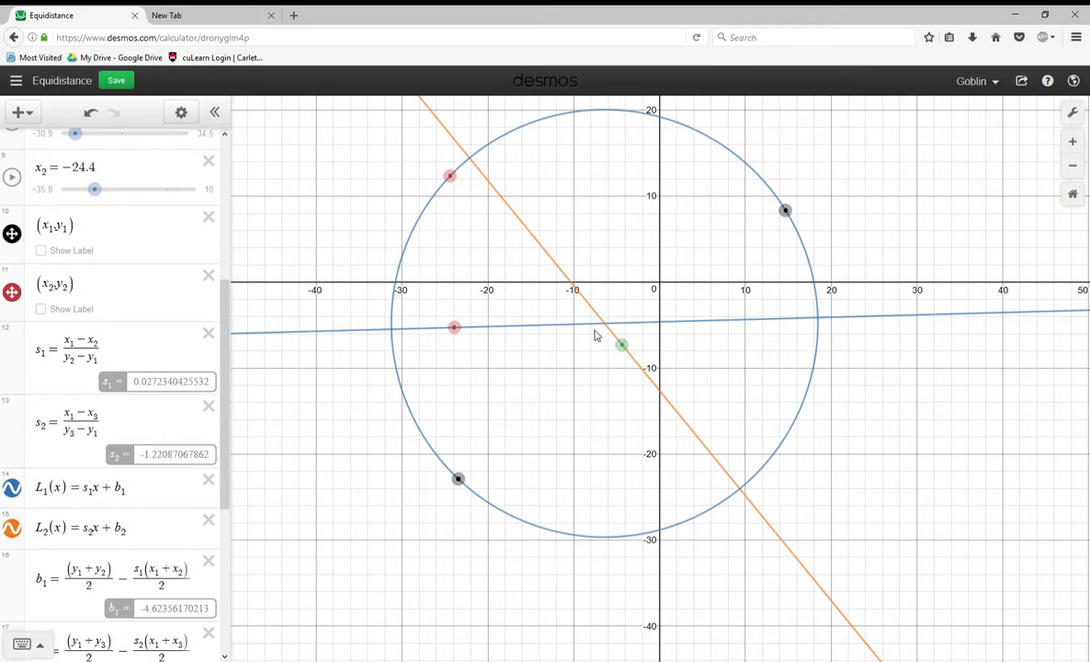
{"action": "left_click_drag", "start_coordinate": [785, 211], "coordinate": [701, 343]}
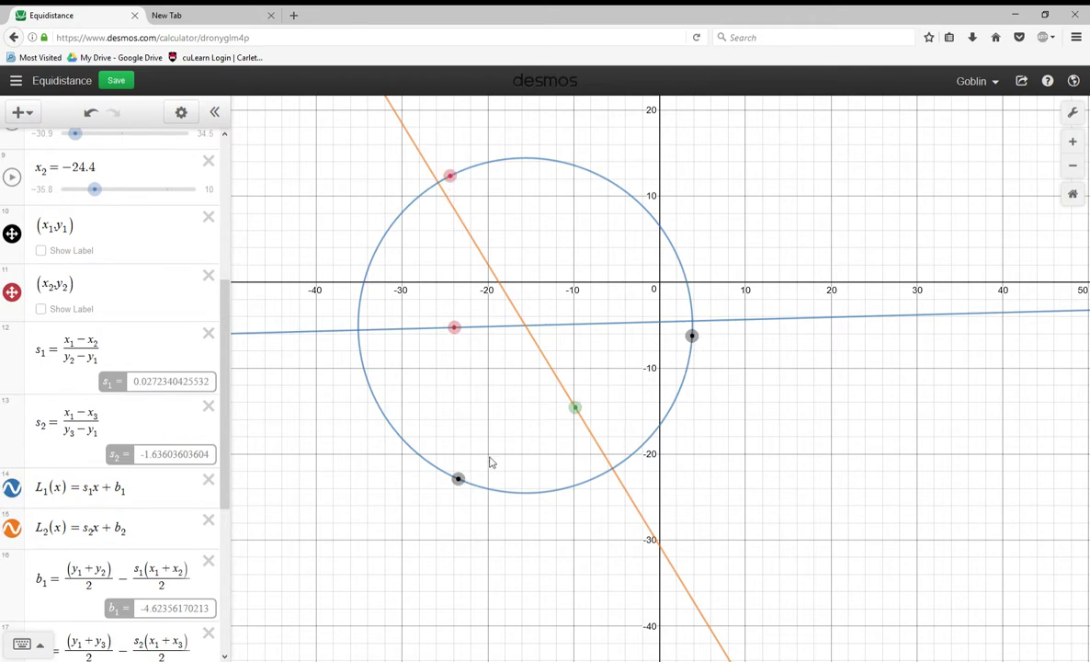
Reposition point (x₁, y₁) to about (-25.8, -10.26) and point (x₂, y₂) to about (-9.7, -20.4)
{"action": "scroll", "coordinate": [110, 367], "scroll_direction": "up", "scroll_amount": 10}
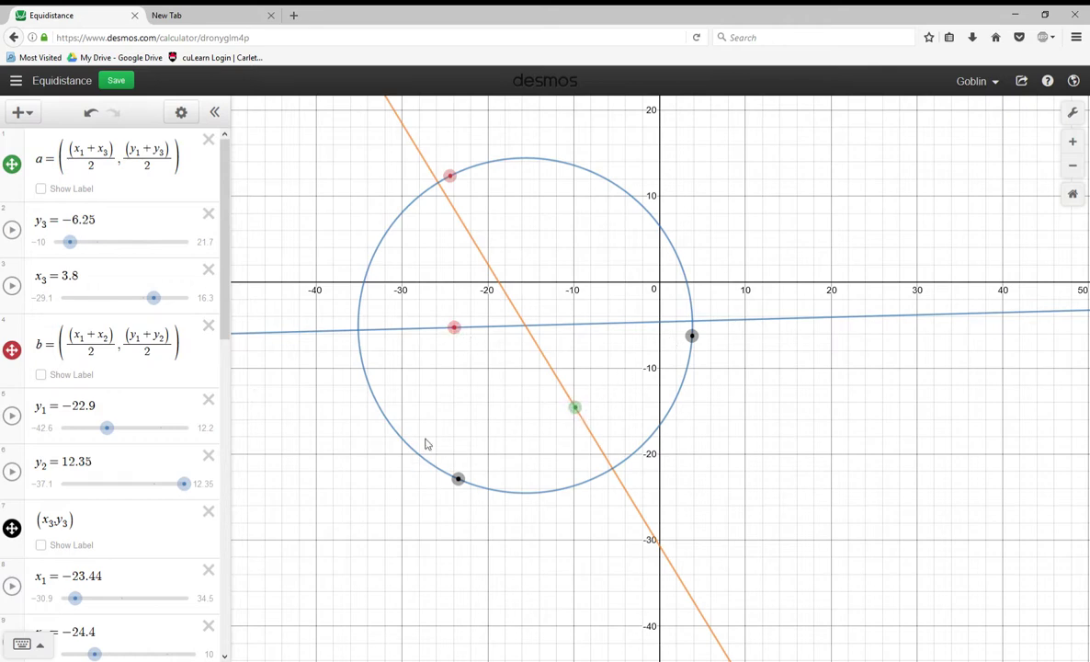
{"action": "left_click", "coordinate": [453, 325]}
{"action": "left_click", "coordinate": [454, 327]}
{"action": "left_click", "coordinate": [457, 180]}
{"action": "left_click", "coordinate": [691, 338]}
{"action": "left_click_drag", "start_coordinate": [458, 478], "coordinate": [438, 371]}
{"action": "left_click_drag", "start_coordinate": [457, 183], "coordinate": [584, 472]}
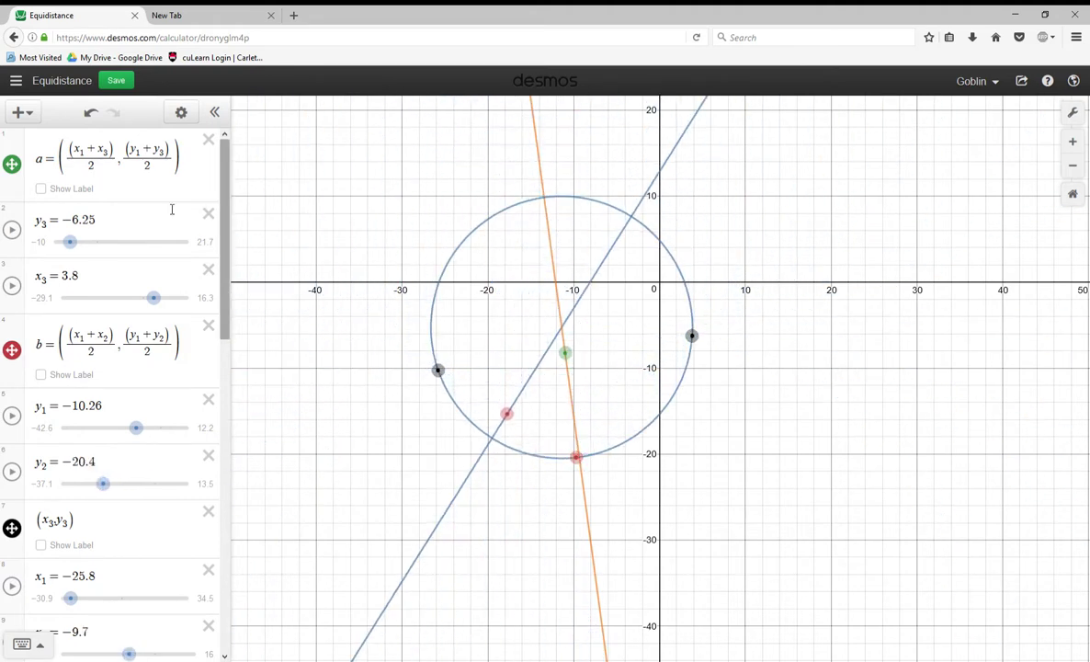
Open the saved untitled spiral graph dated Apr 13, 2017
{"action": "left_click", "coordinate": [15, 81]}
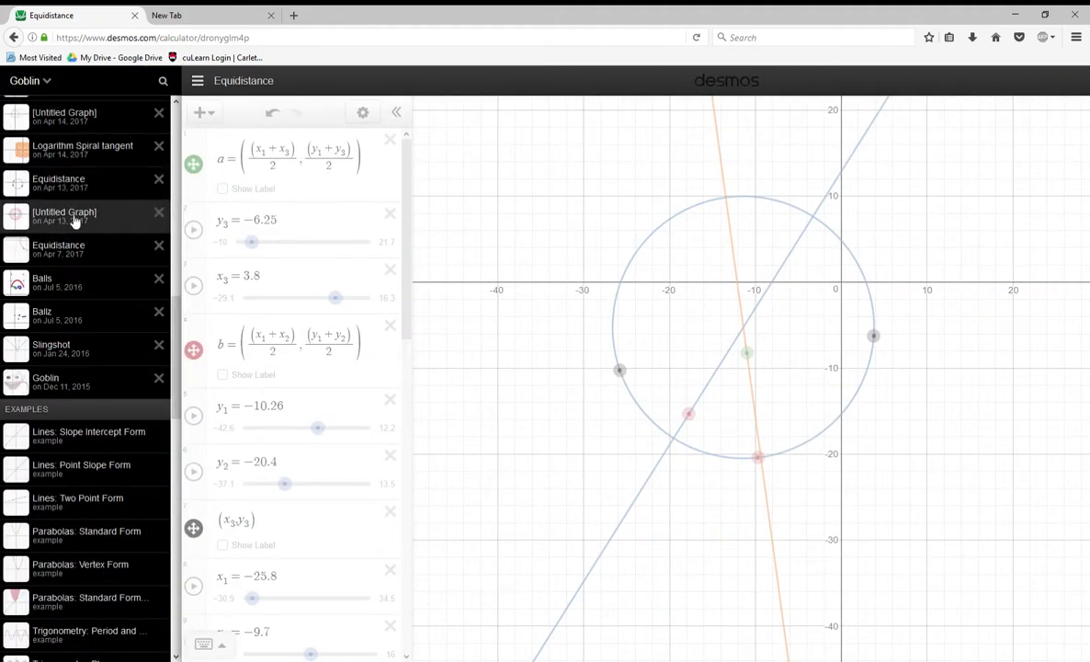
{"action": "scroll", "coordinate": [75, 224], "scroll_direction": "up", "scroll_amount": 2}
{"action": "left_click", "coordinate": [80, 289]}
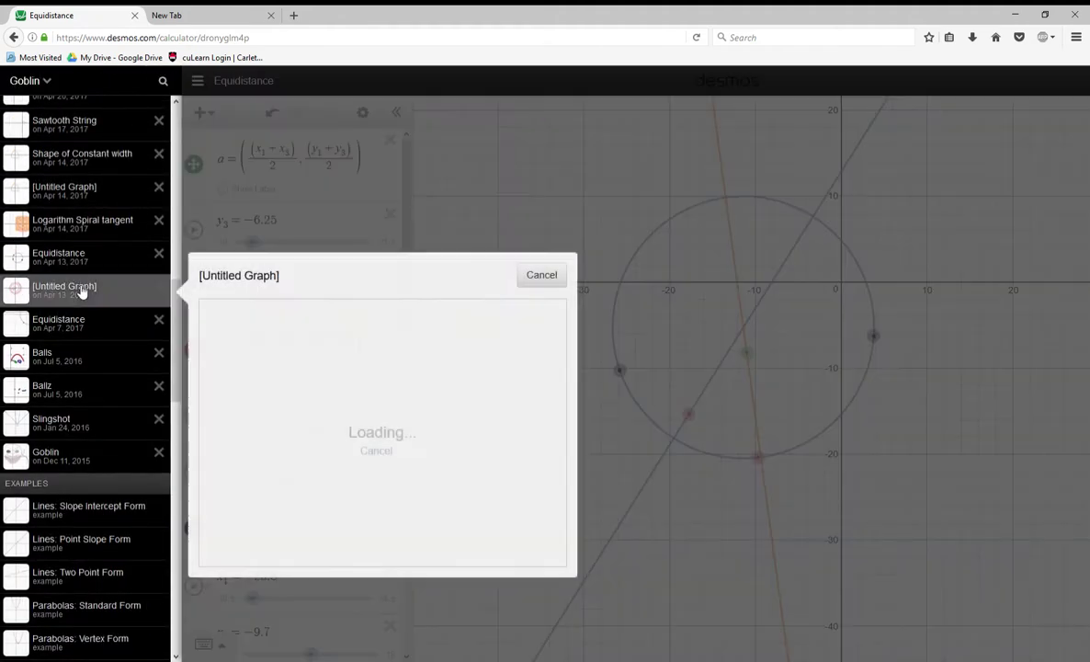
{"action": "left_click", "coordinate": [413, 434]}
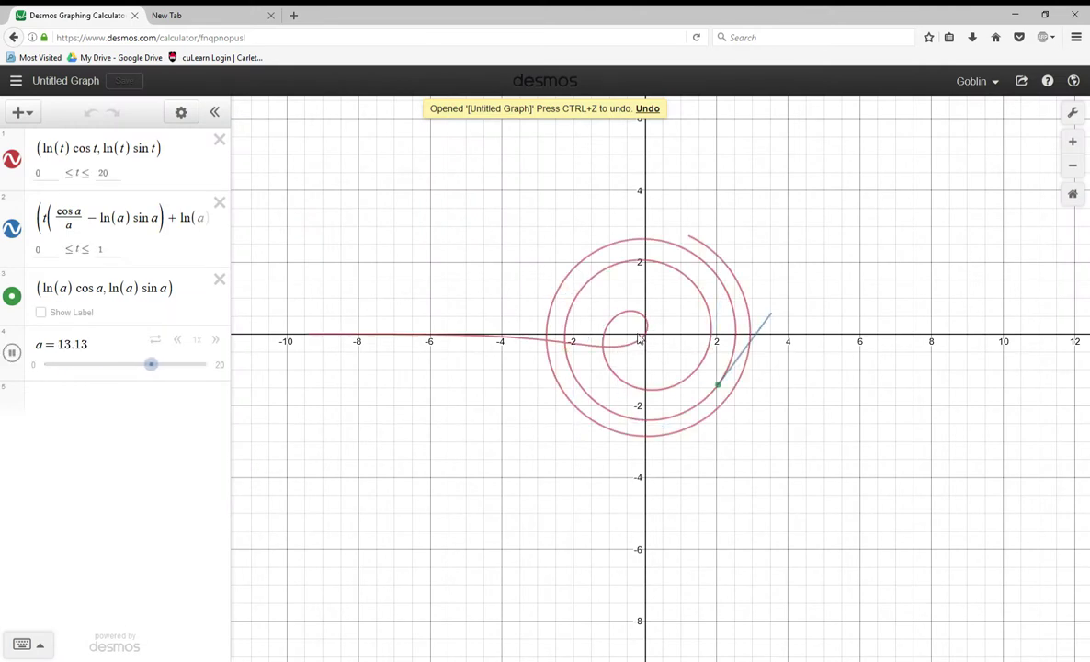
Slow the animation of slider a to 0.5x and inspect the full expression of the spiral's tangent segment
{"action": "left_click", "coordinate": [178, 340]}
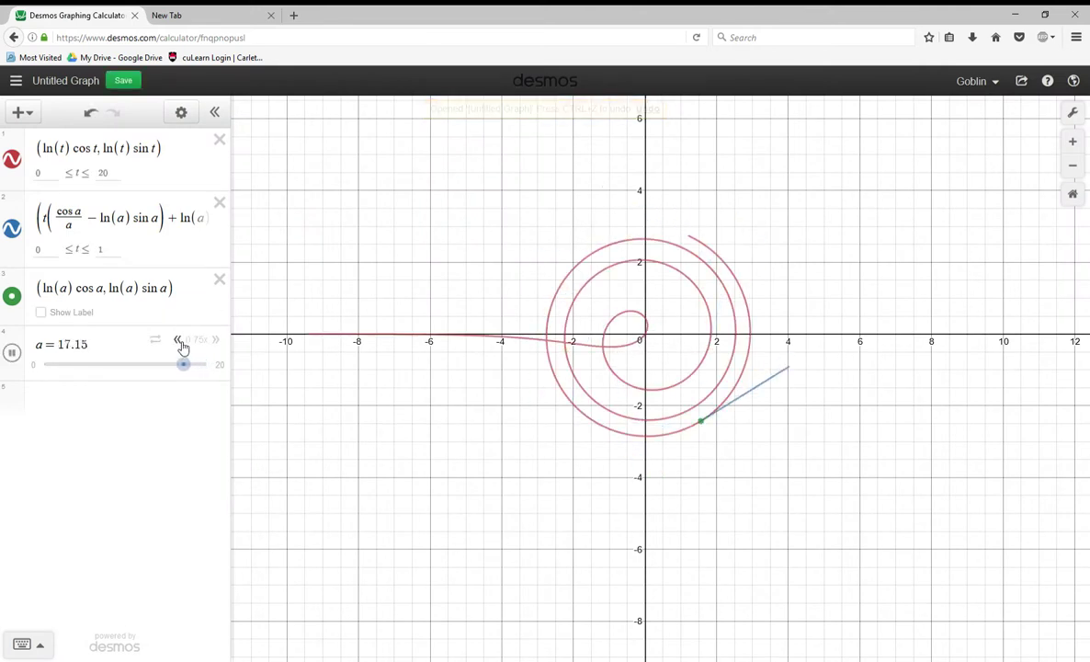
{"action": "left_click", "coordinate": [179, 340]}
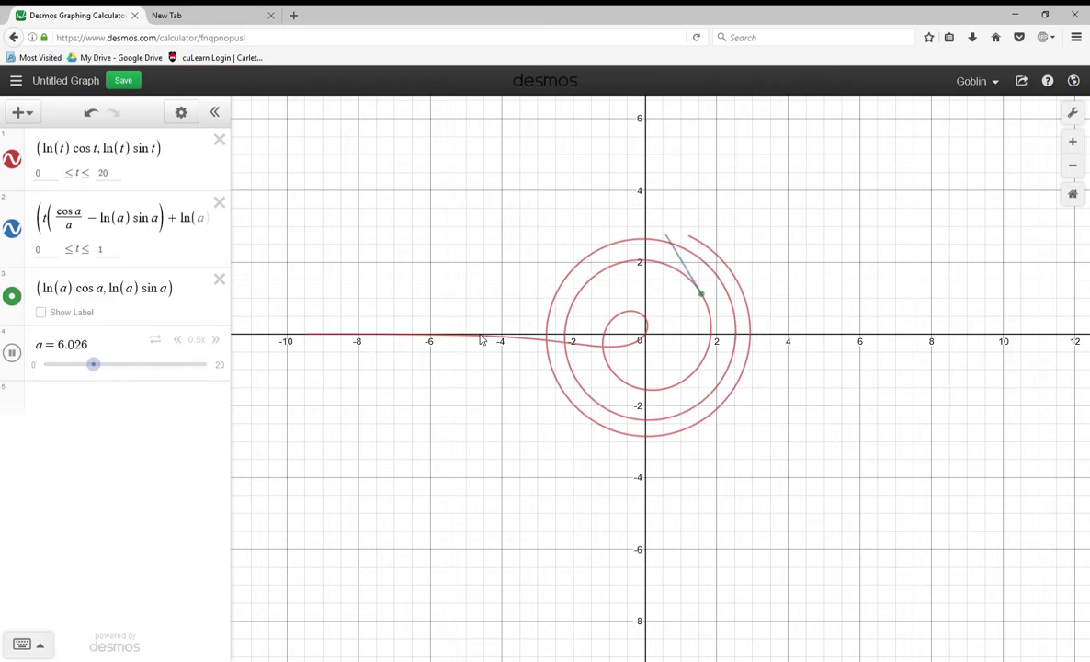
{"action": "left_click_drag", "start_coordinate": [112, 218], "coordinate": [158, 217]}
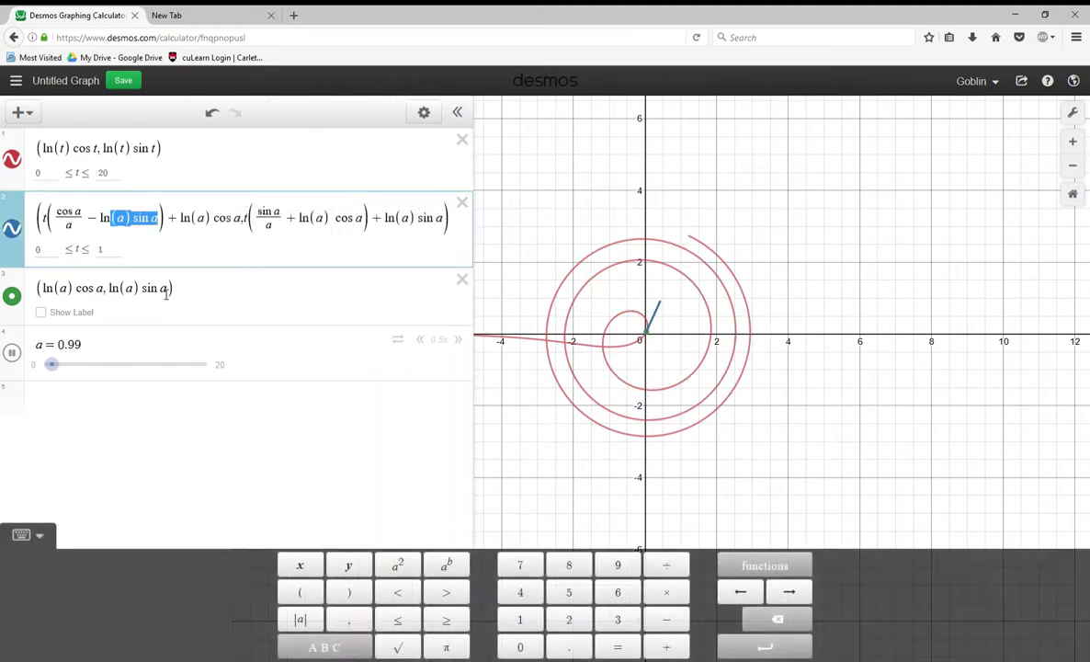
{"action": "left_click", "coordinate": [172, 308]}
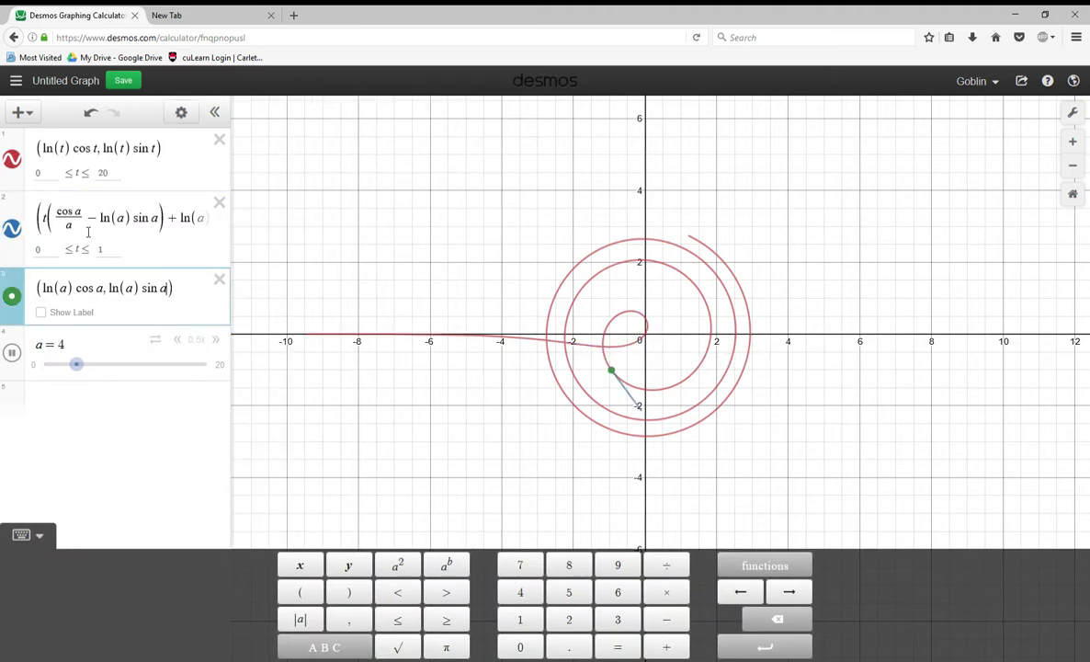
Open the saved graph Logarithm Spiral tangent
{"action": "left_click", "coordinate": [16, 80]}
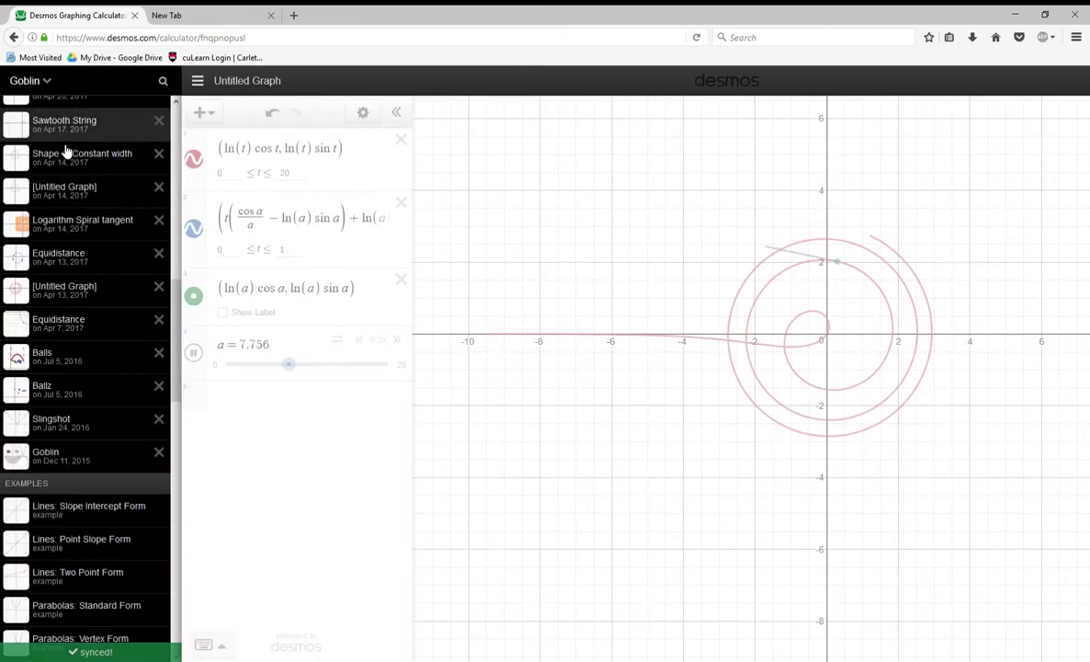
{"action": "left_click", "coordinate": [91, 232]}
{"action": "left_click", "coordinate": [390, 371]}
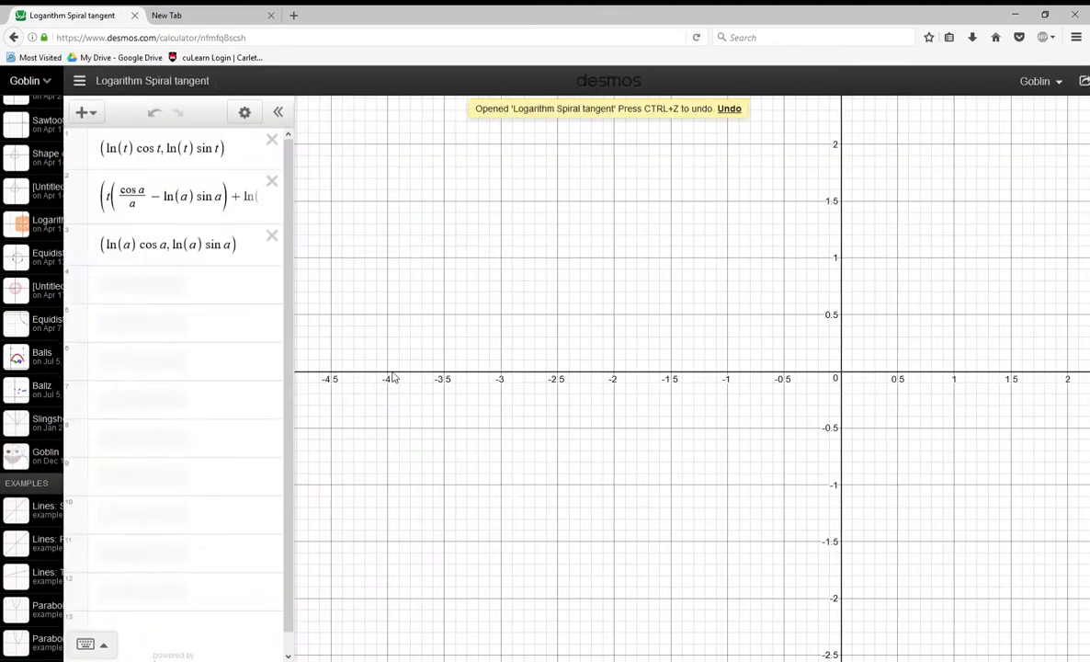
Set the frequency f₁ to 4 and the frequency f₂ to 6 to reshape the woven orange curve
{"action": "scroll", "coordinate": [442, 413], "scroll_direction": "down", "scroll_amount": 1}
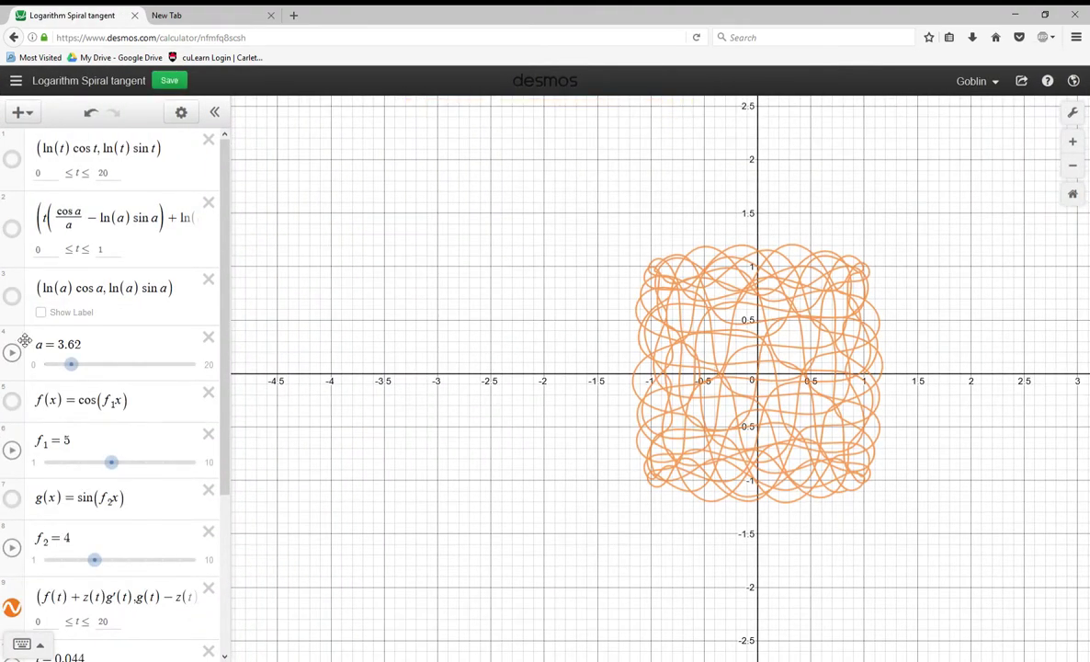
{"action": "left_click_drag", "start_coordinate": [111, 462], "coordinate": [106, 475]}
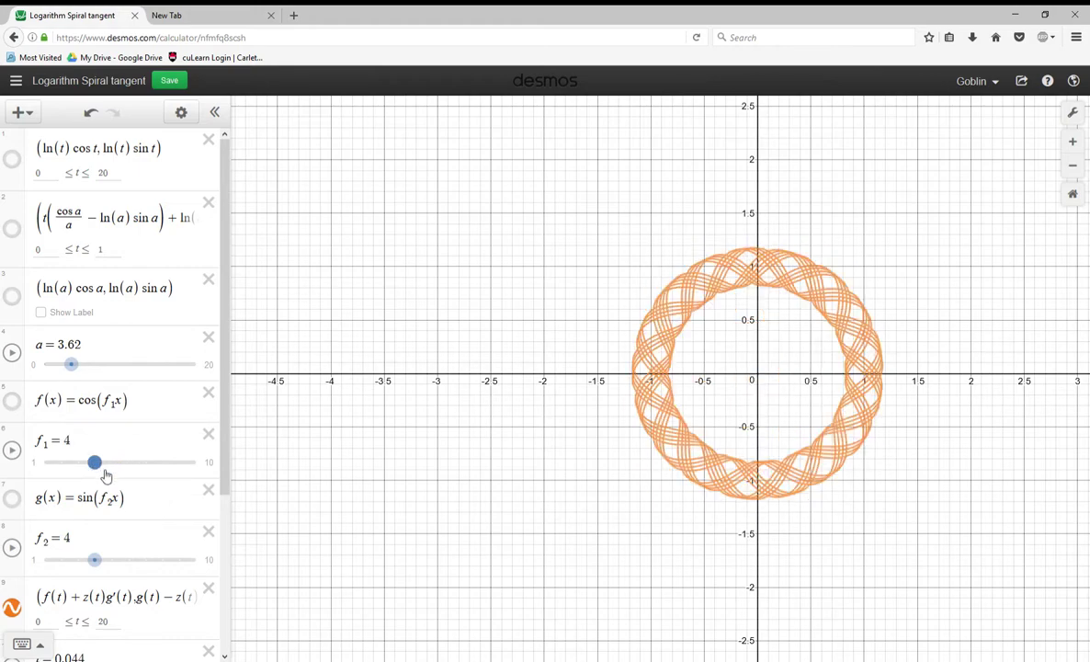
{"action": "left_click_drag", "start_coordinate": [748, 395], "coordinate": [590, 399]}
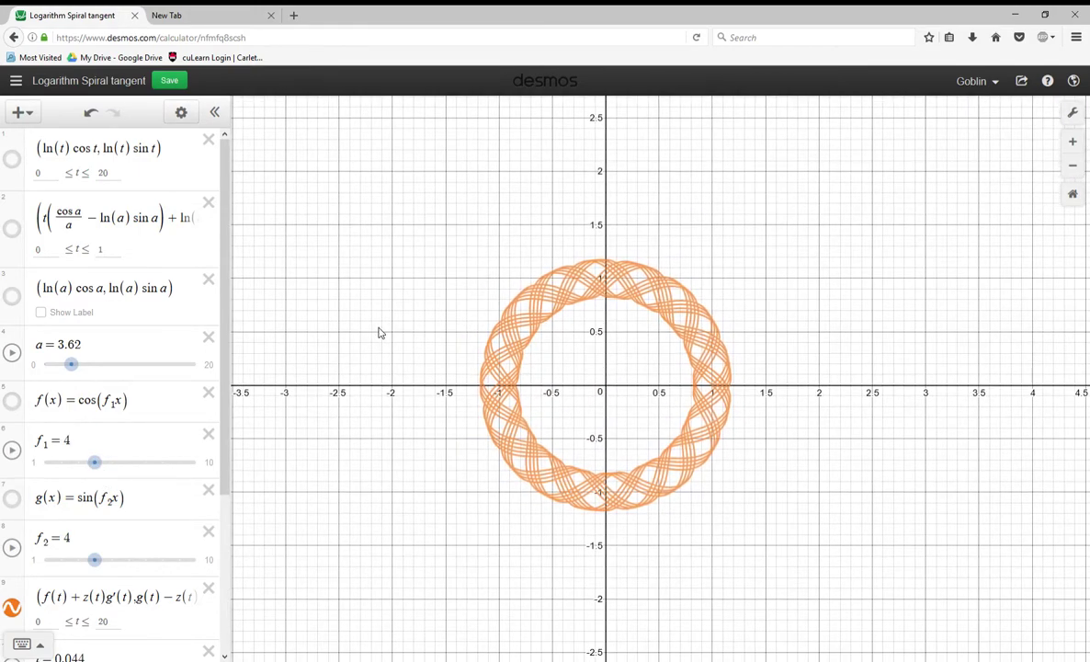
{"action": "scroll", "coordinate": [379, 333], "scroll_direction": "down", "scroll_amount": 1}
{"action": "left_click_drag", "start_coordinate": [96, 569], "coordinate": [127, 570]}
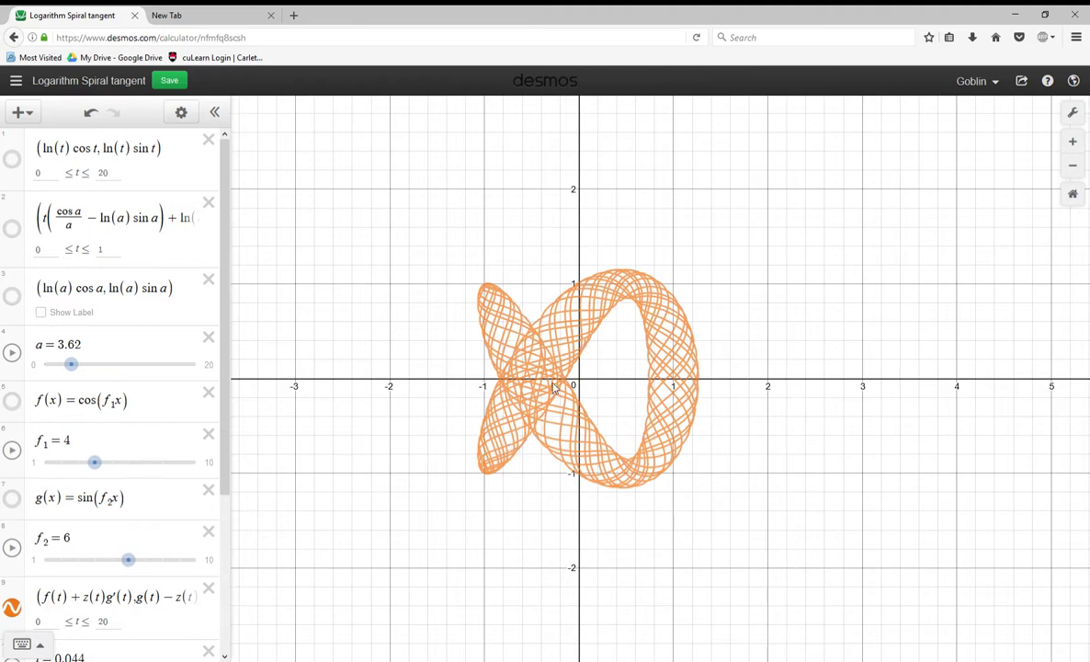
Set the slider i to 0.04
{"action": "scroll", "coordinate": [193, 522], "scroll_direction": "down", "scroll_amount": 3}
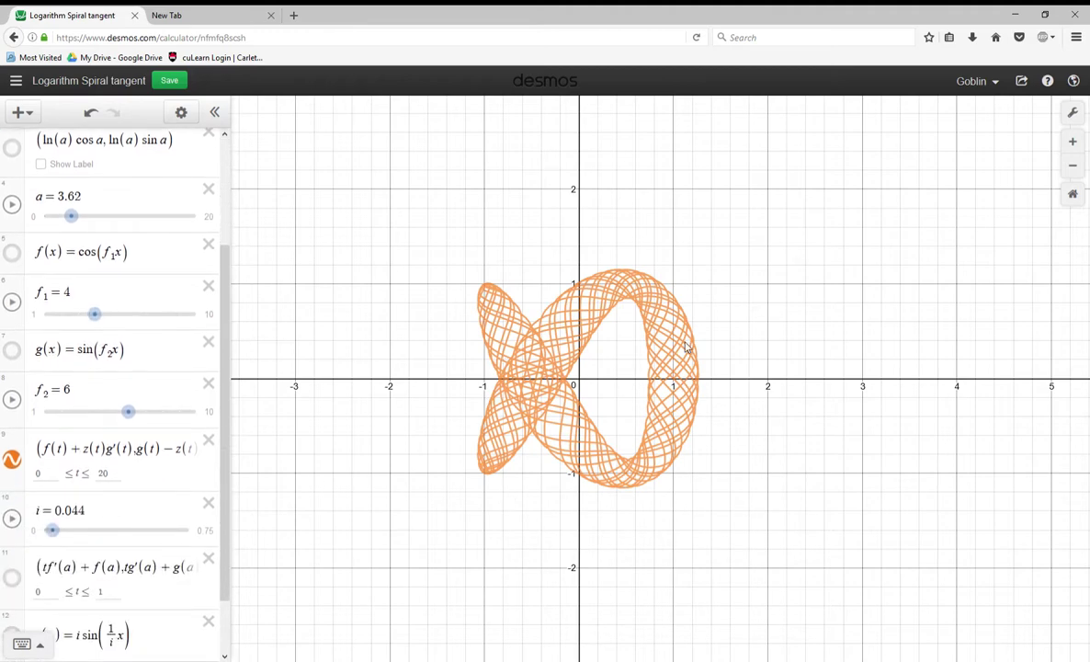
{"action": "scroll", "coordinate": [98, 508], "scroll_direction": "down", "scroll_amount": 1}
{"action": "left_click_drag", "start_coordinate": [53, 461], "coordinate": [54, 511]}
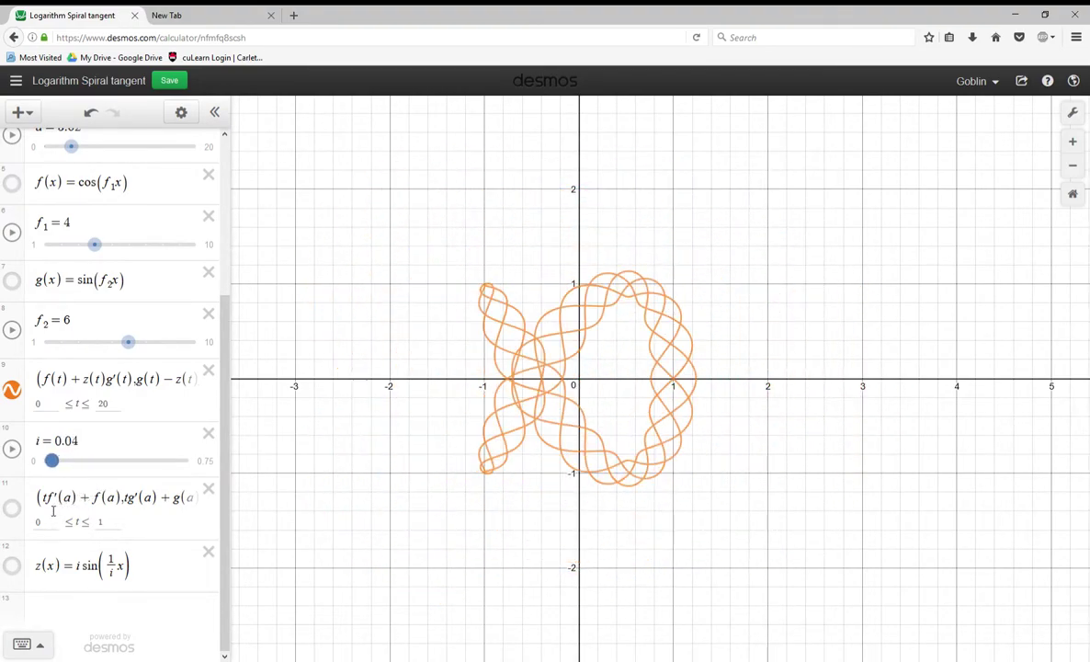
{"action": "scroll", "coordinate": [109, 317], "scroll_direction": "up", "scroll_amount": 5}
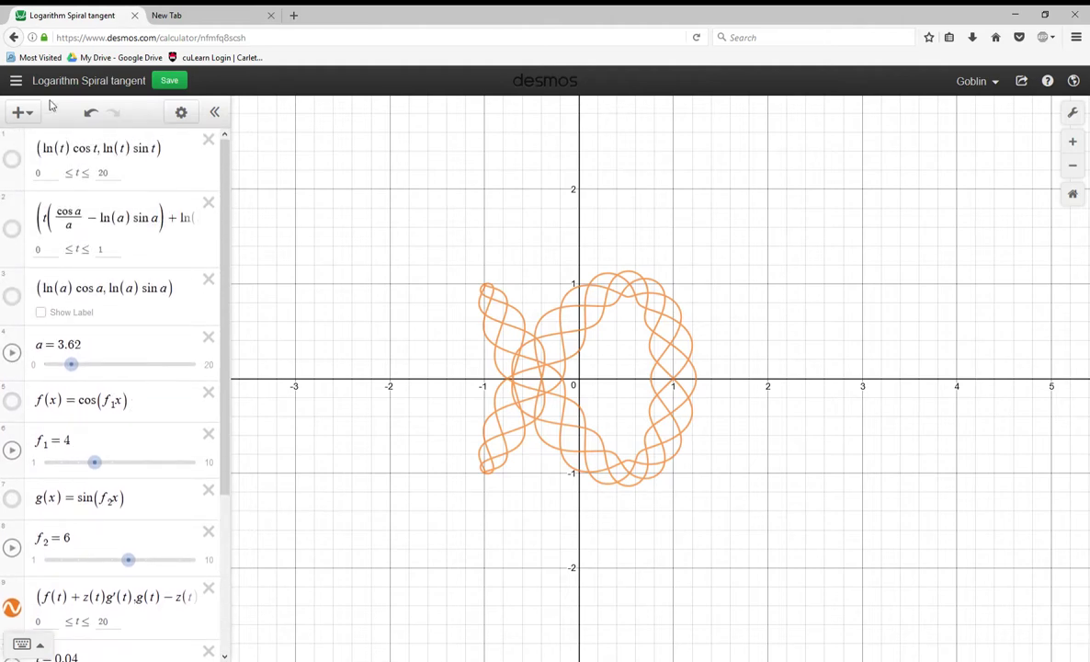
Open the saved graph Sawtooth String
{"action": "left_click", "coordinate": [16, 81]}
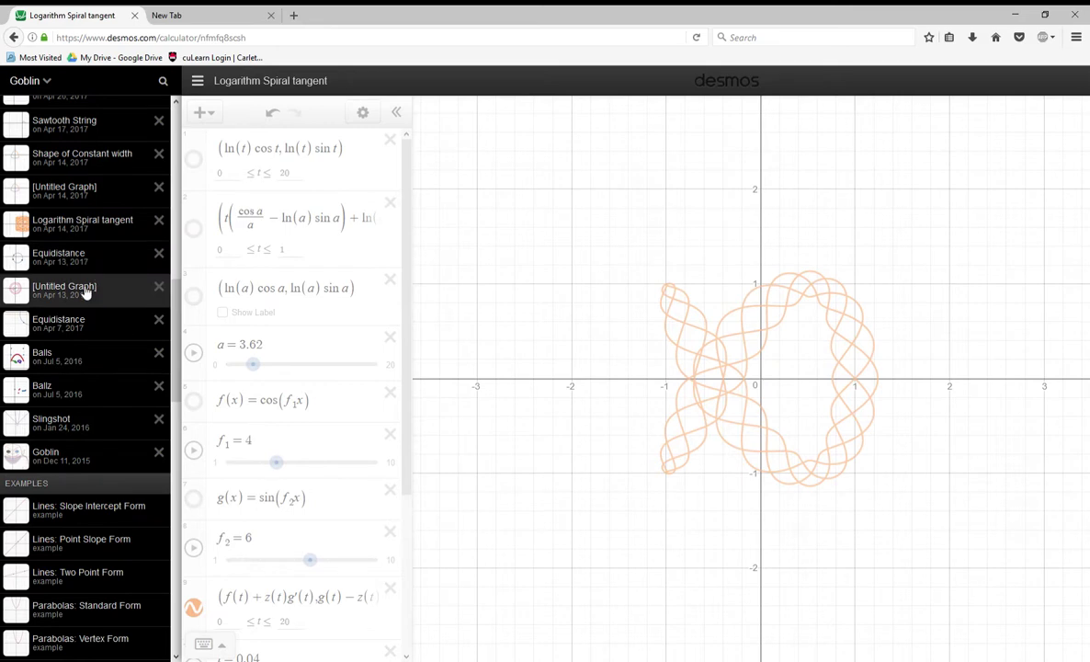
{"action": "left_click", "coordinate": [66, 194]}
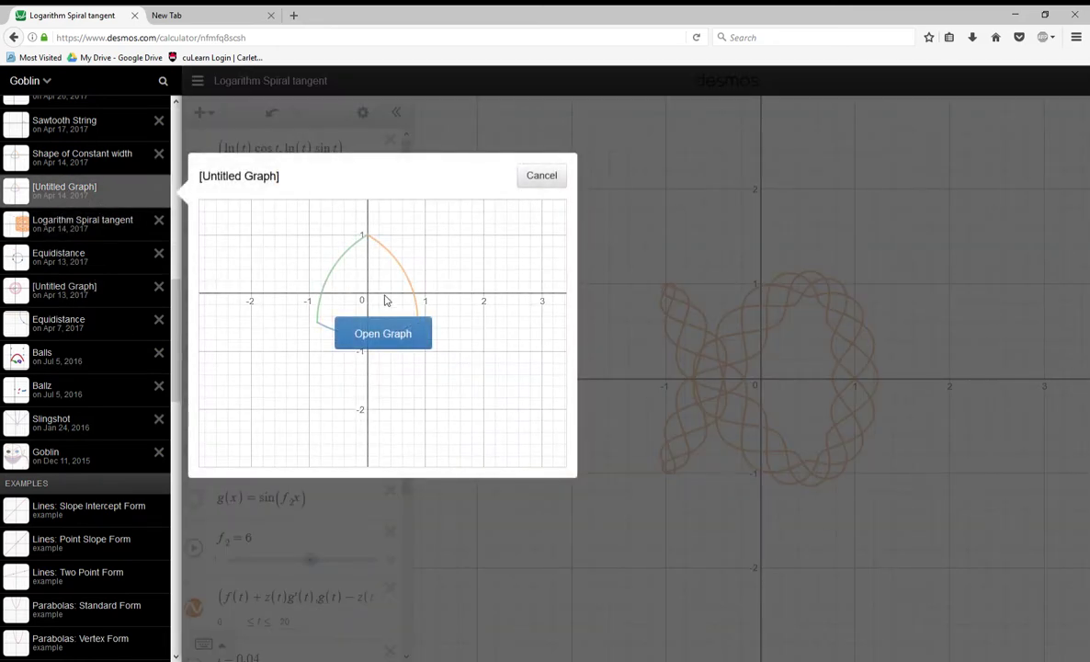
{"action": "scroll", "coordinate": [94, 245], "scroll_direction": "up", "scroll_amount": 4}
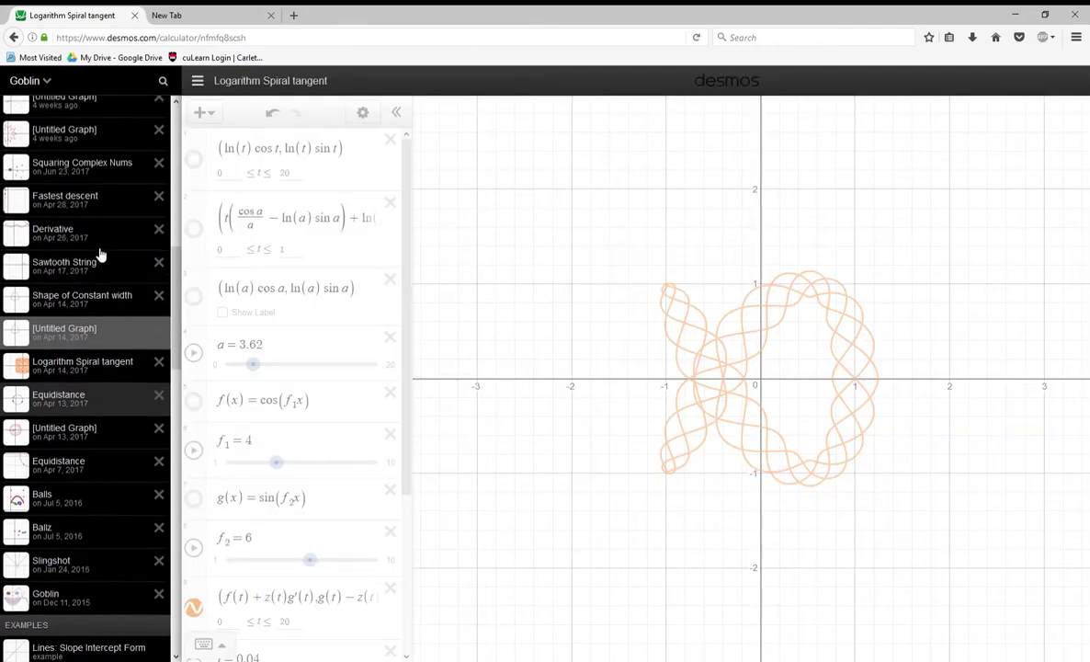
{"action": "left_click", "coordinate": [97, 273]}
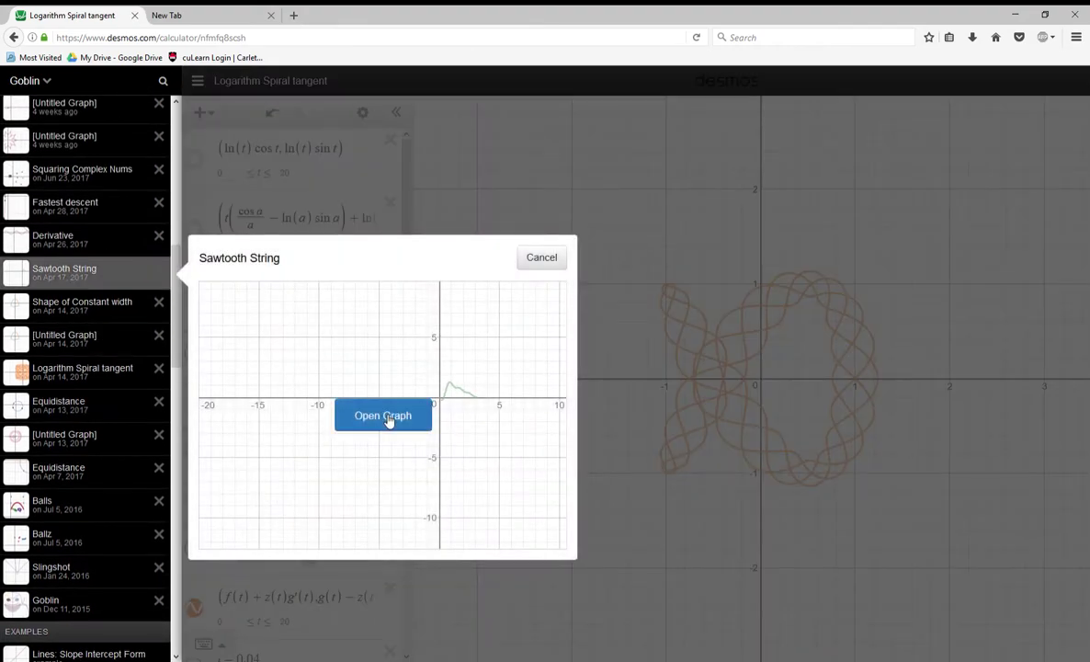
{"action": "left_click", "coordinate": [383, 416]}
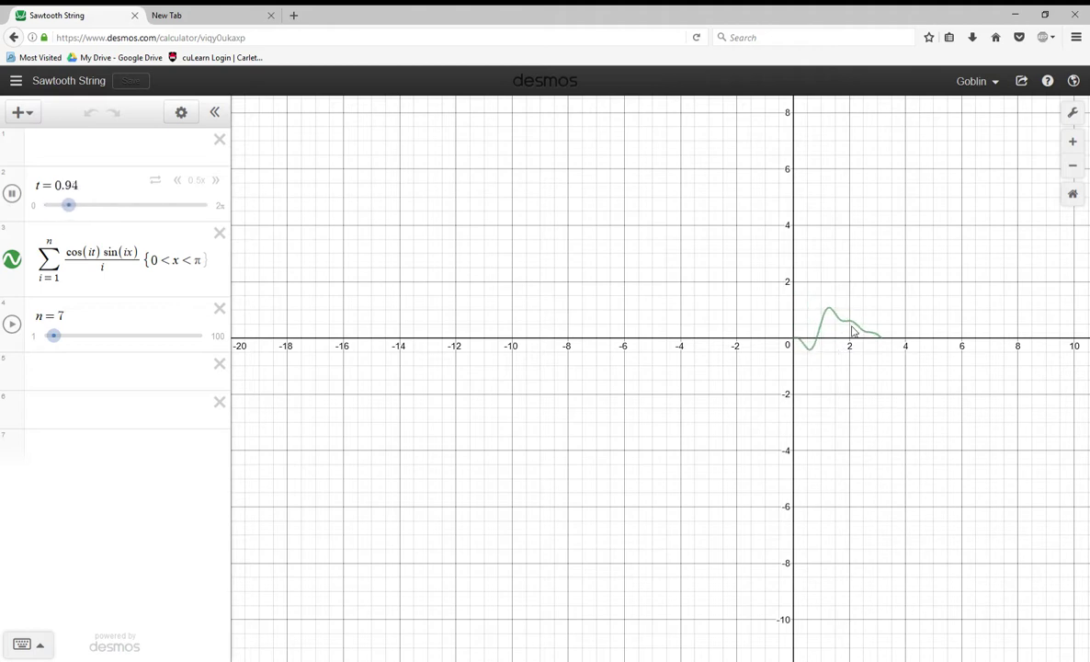
Raise the number of terms n to 29 to sharpen the animated string, and lower it to 8
{"action": "scroll", "coordinate": [844, 371], "scroll_direction": "up", "scroll_amount": 3}
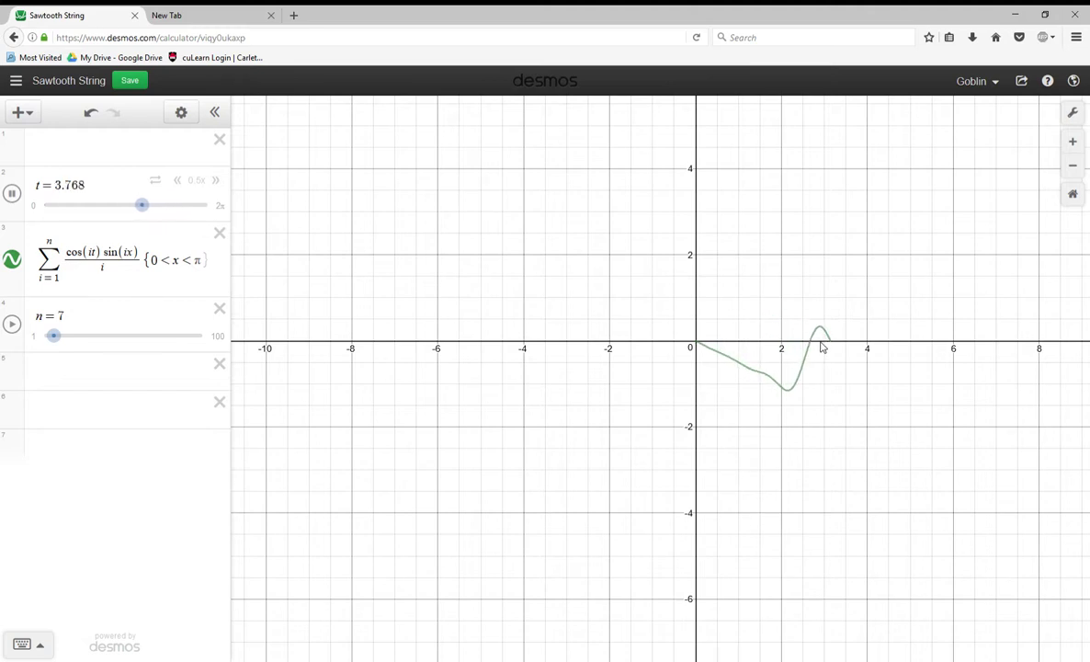
{"action": "left_click_drag", "start_coordinate": [53, 335], "coordinate": [94, 346]}
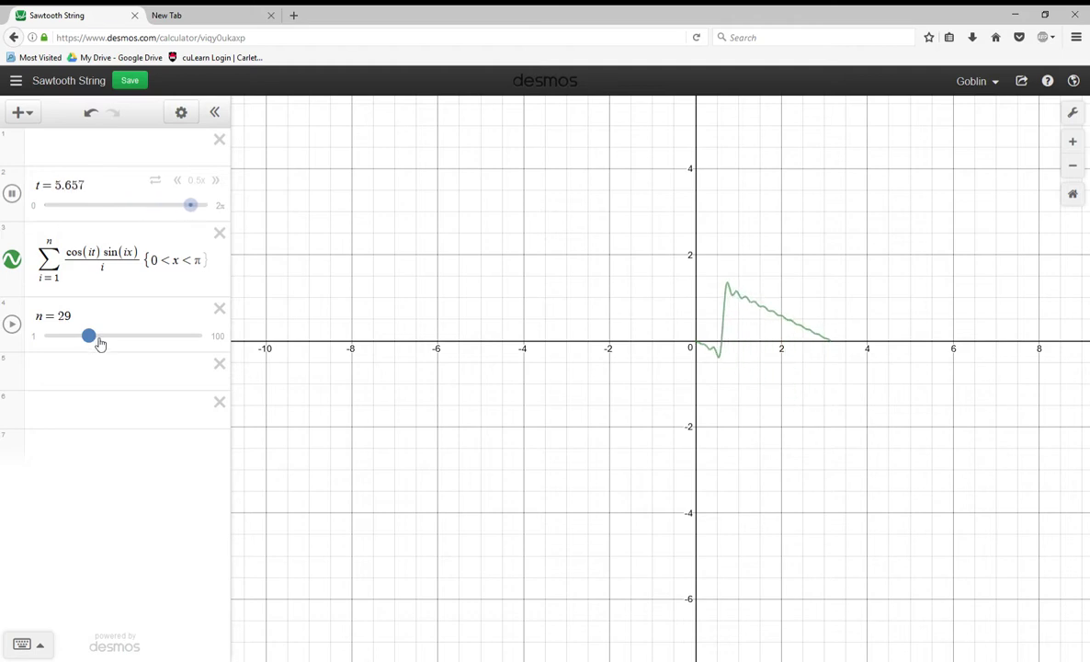
{"action": "mouse_move", "coordinate": [92, 339]}
{"action": "left_mouse_down"}
{"action": "mouse_move", "coordinate": [64, 342]}
{"action": "mouse_move", "coordinate": [75, 353]}
{"action": "left_mouse_up"}
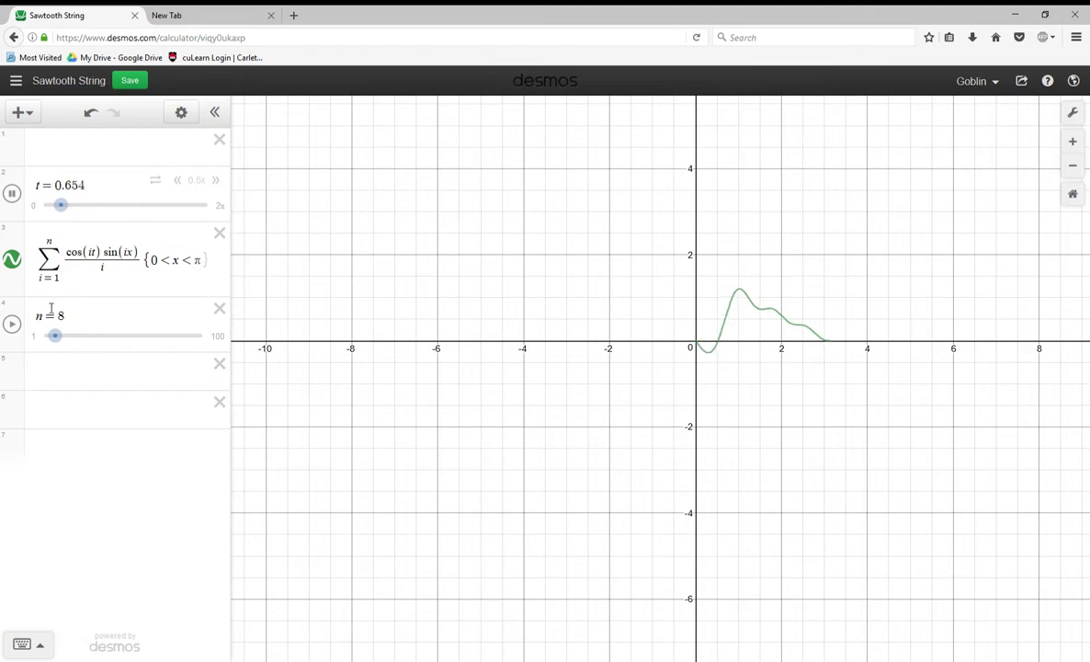
Open the saved graph Derivative
{"action": "left_click", "coordinate": [17, 80]}
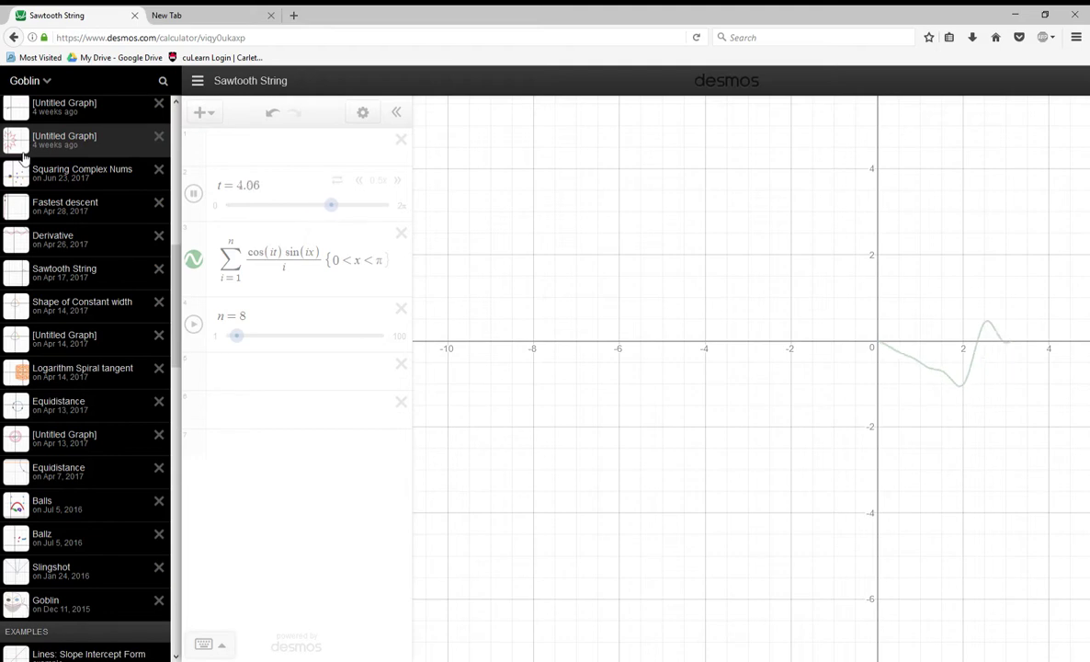
{"action": "left_click", "coordinate": [59, 250]}
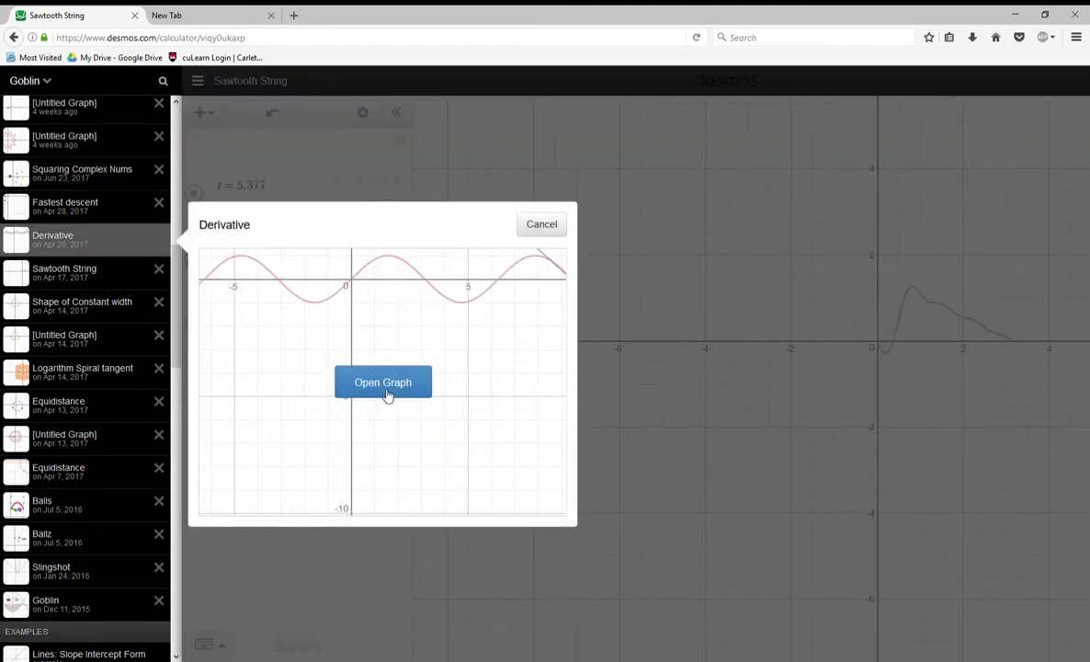
{"action": "left_click", "coordinate": [385, 393]}
Move the two points along the sine curve to x₁ = 7.12 and h = −1 to tilt the secant line
{"action": "left_click_drag", "start_coordinate": [451, 390], "coordinate": [361, 462]}
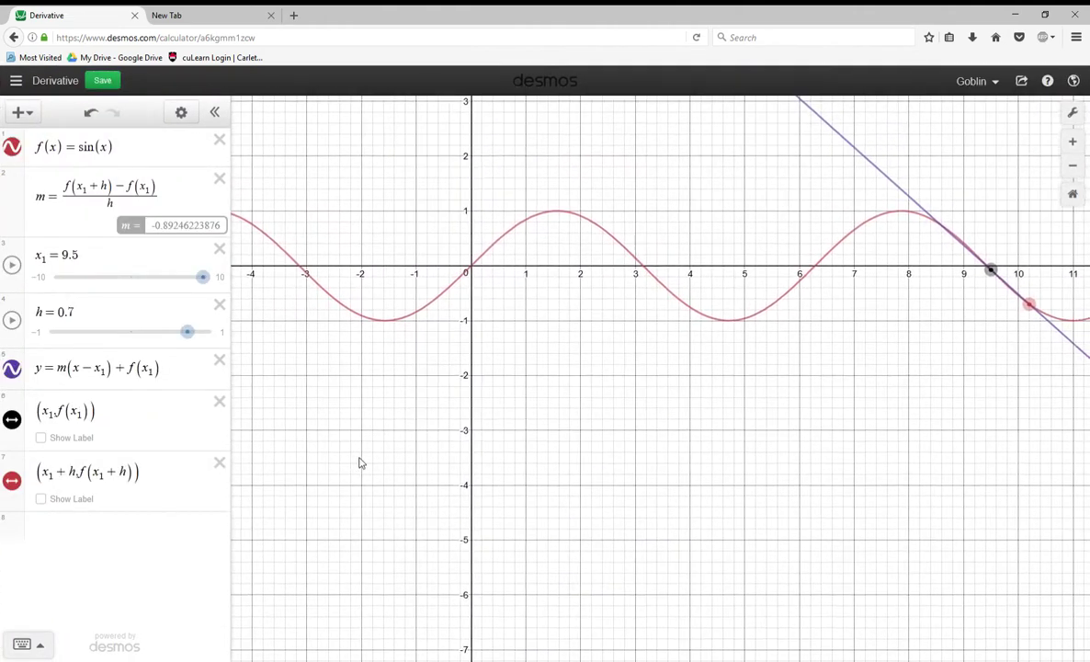
{"action": "left_click_drag", "start_coordinate": [549, 394], "coordinate": [329, 425]}
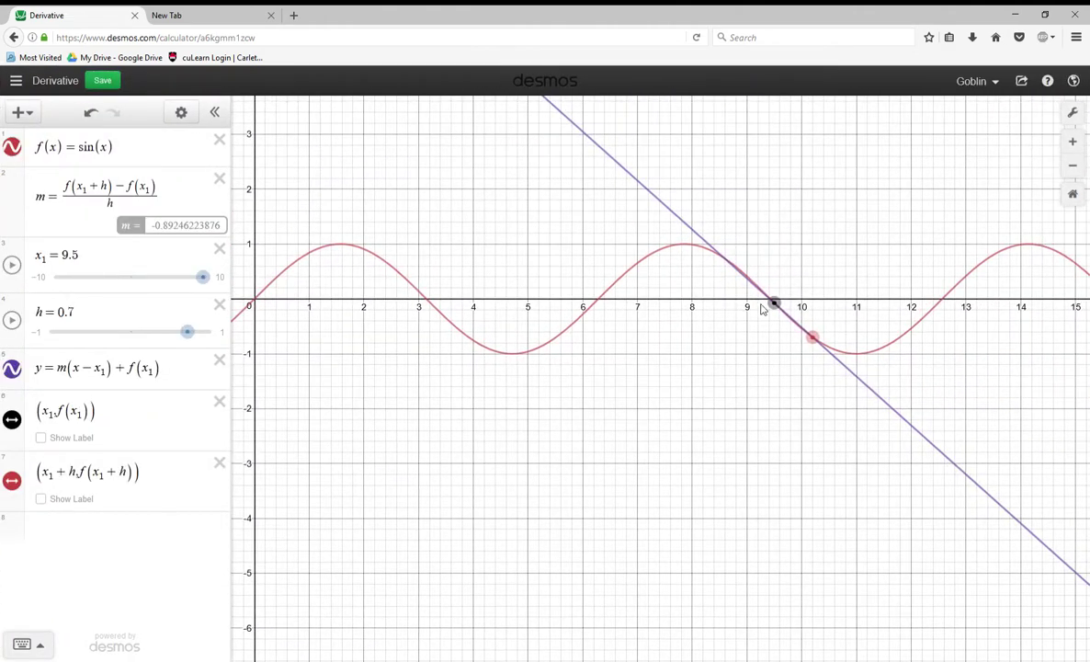
{"action": "left_click_drag", "start_coordinate": [780, 308], "coordinate": [600, 332]}
{"action": "left_click_drag", "start_coordinate": [655, 267], "coordinate": [562, 344]}
{"action": "left_click_drag", "start_coordinate": [626, 285], "coordinate": [669, 276]}
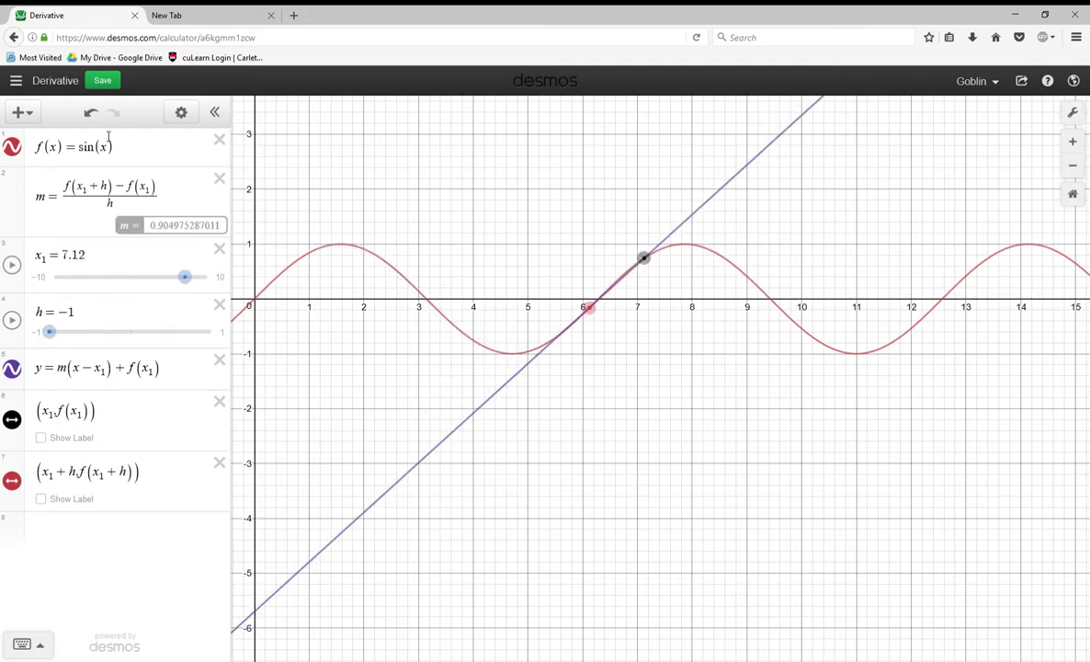
Open the saved graph Fastest descent
{"action": "left_click", "coordinate": [16, 82]}
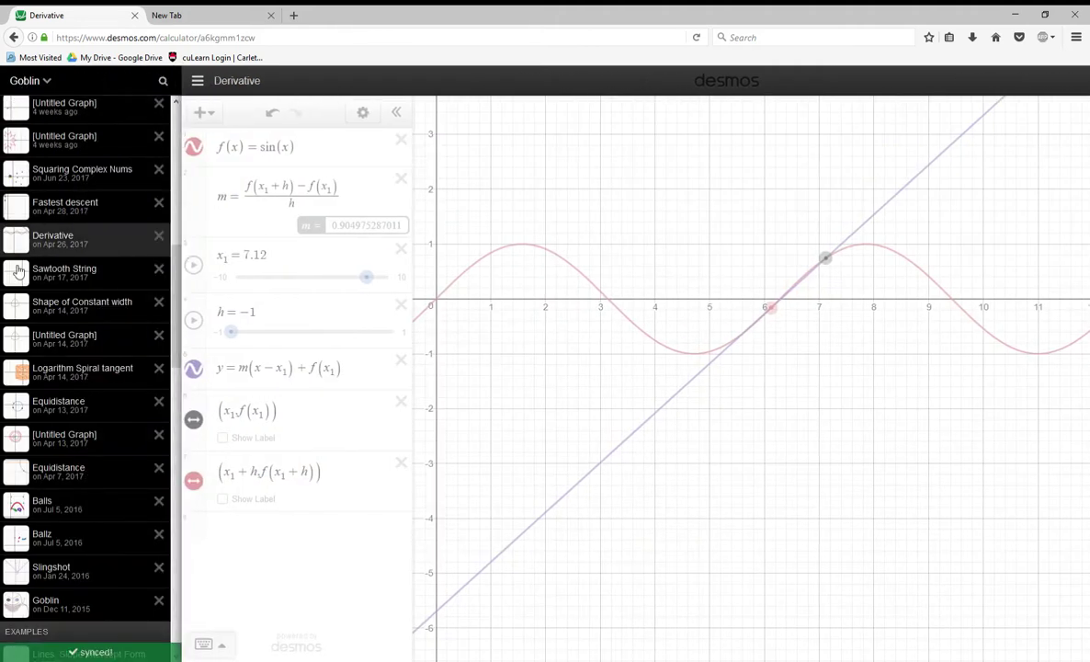
{"action": "left_click", "coordinate": [67, 206]}
{"action": "left_click", "coordinate": [377, 351]}
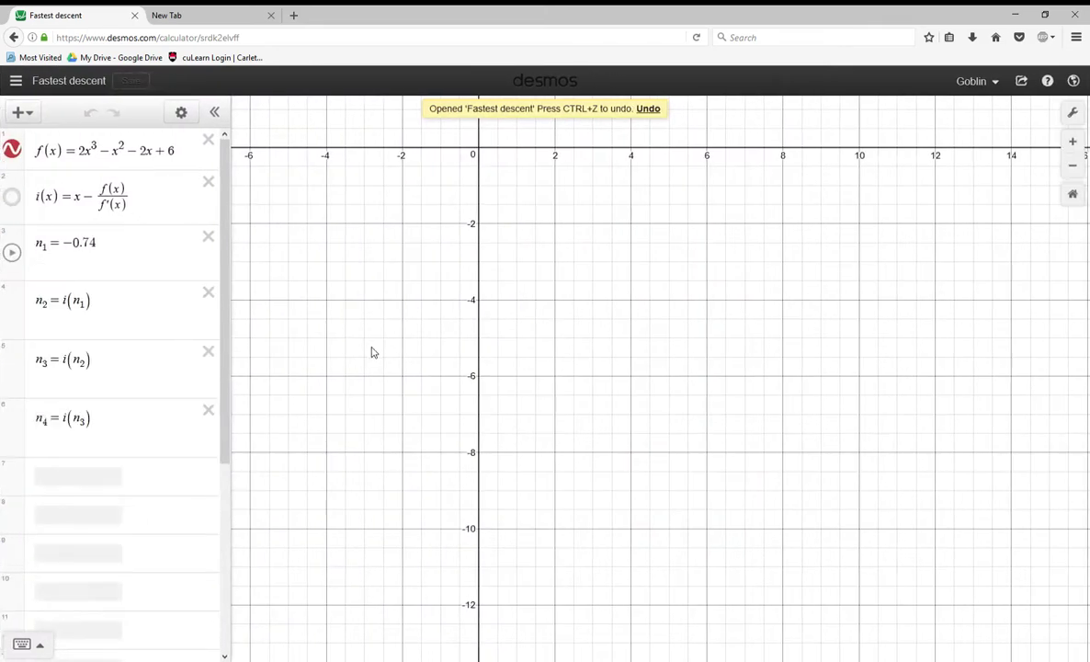
Examine the cubic curve, the chain of iteration formulas from n₂ to n₇ and the points defined from them
{"action": "left_click_drag", "start_coordinate": [581, 314], "coordinate": [531, 487]}
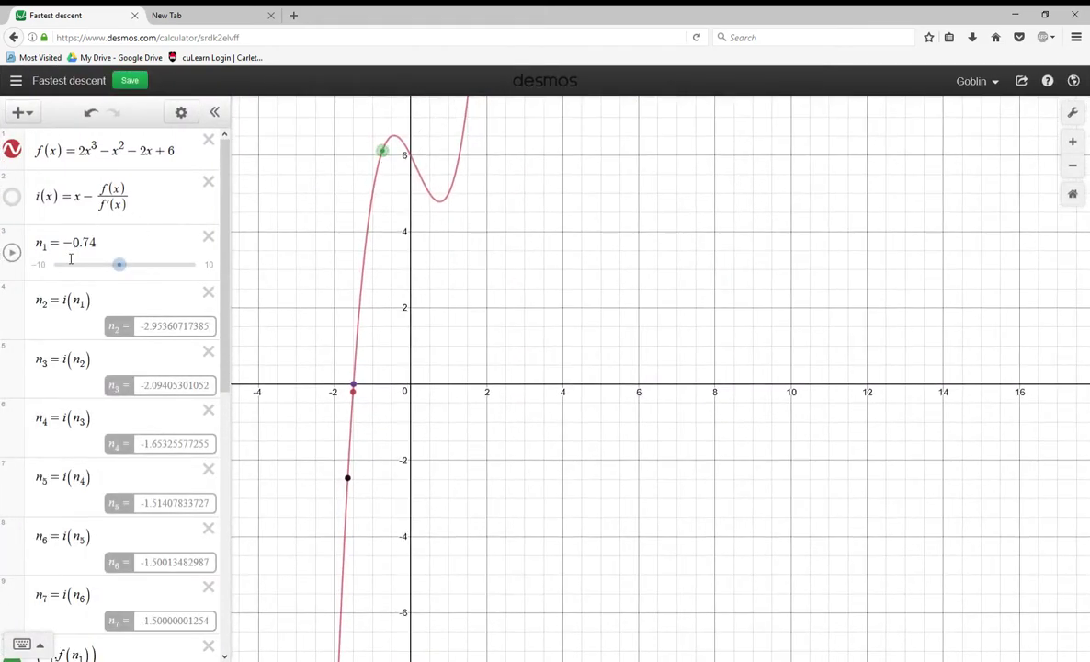
{"action": "left_click", "coordinate": [55, 310]}
{"action": "scroll", "coordinate": [72, 303], "scroll_direction": "down", "scroll_amount": 4}
{"action": "scroll", "coordinate": [72, 297], "scroll_direction": "up", "scroll_amount": 3}
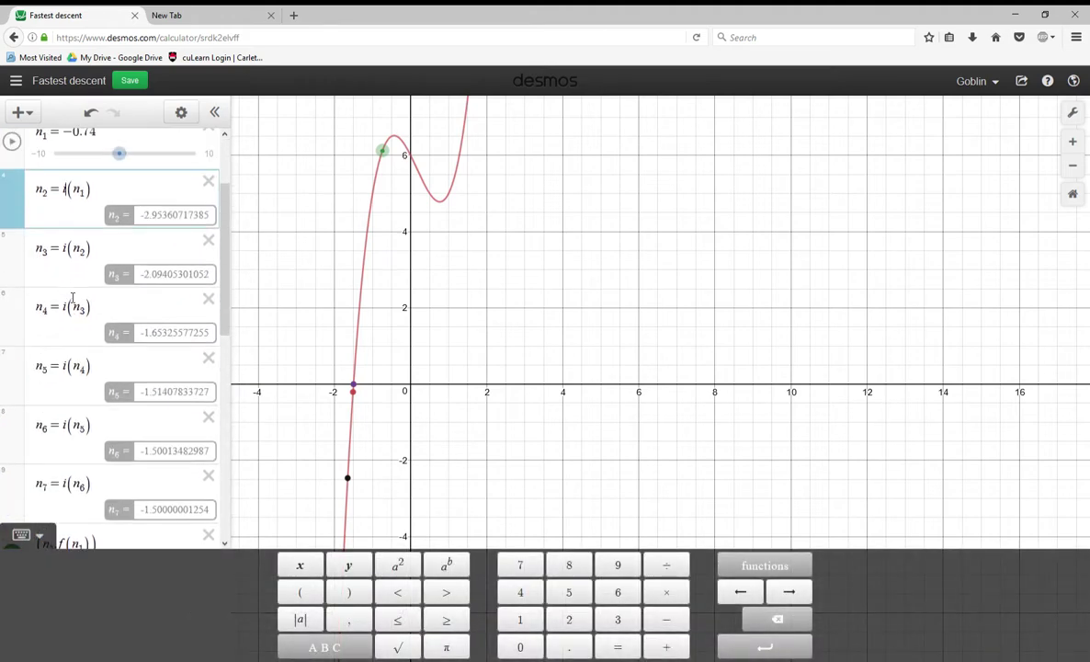
{"action": "scroll", "coordinate": [72, 297], "scroll_direction": "down", "scroll_amount": 5}
{"action": "scroll", "coordinate": [80, 166], "scroll_direction": "up", "scroll_amount": 2}
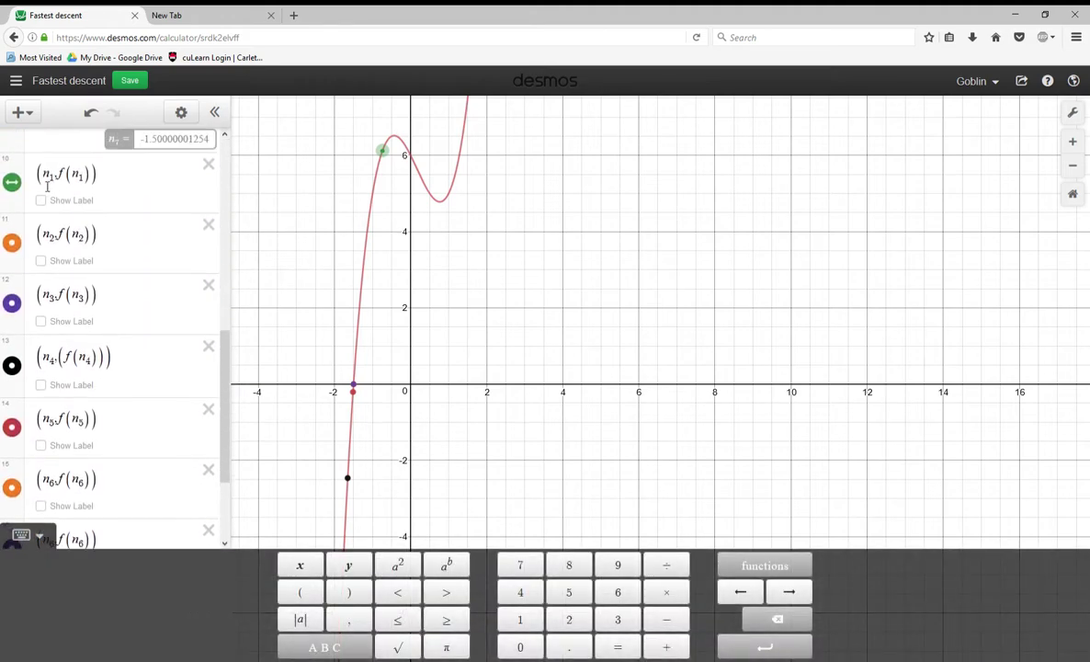
{"action": "left_click", "coordinate": [52, 179]}
{"action": "scroll", "coordinate": [51, 179], "scroll_direction": "up", "scroll_amount": 1}
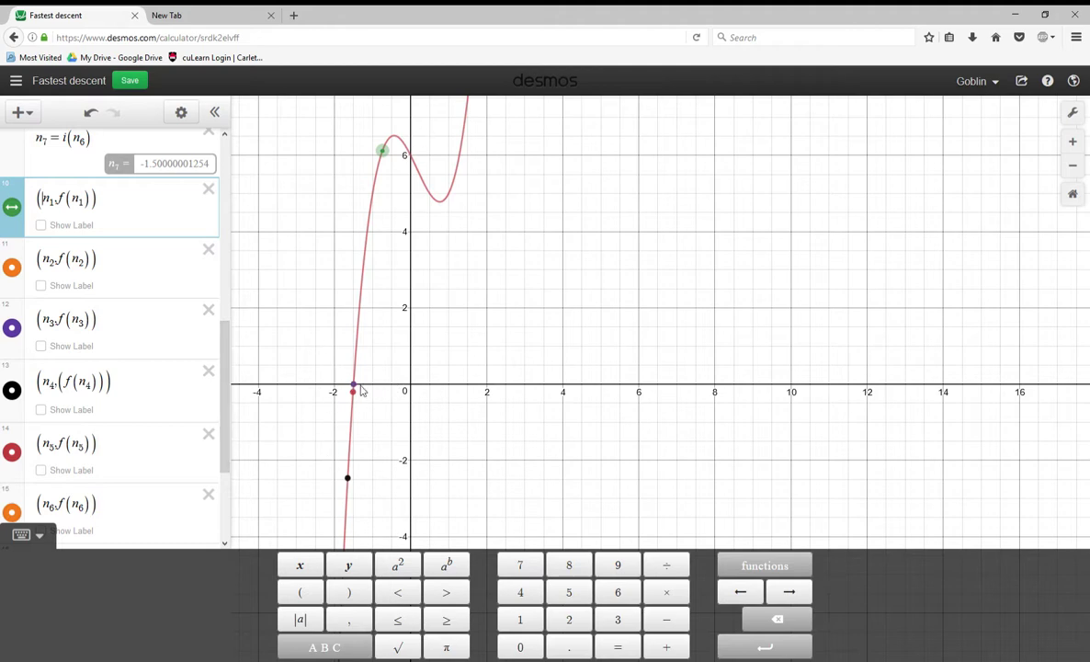
Inspect how closely the iterated points approach the cubic's x-intercept, comparing them with their definitions and the starting point
{"action": "scroll", "coordinate": [360, 390], "scroll_direction": "up", "scroll_amount": 3}
{"action": "scroll", "coordinate": [156, 409], "scroll_direction": "down", "scroll_amount": 3}
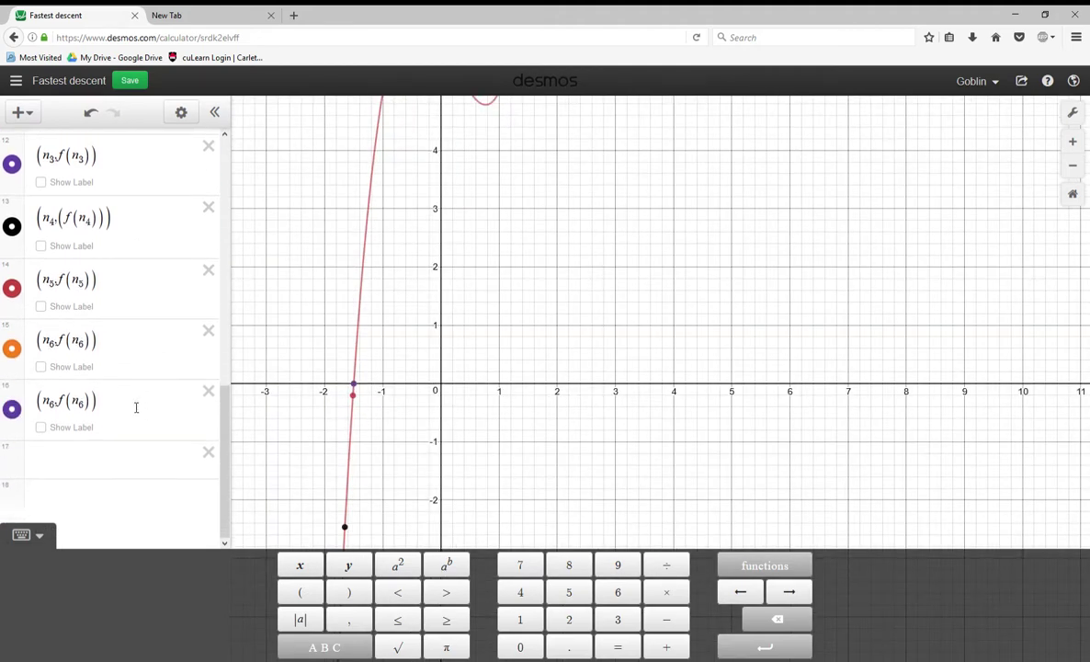
{"action": "scroll", "coordinate": [367, 384], "scroll_direction": "up", "scroll_amount": 5}
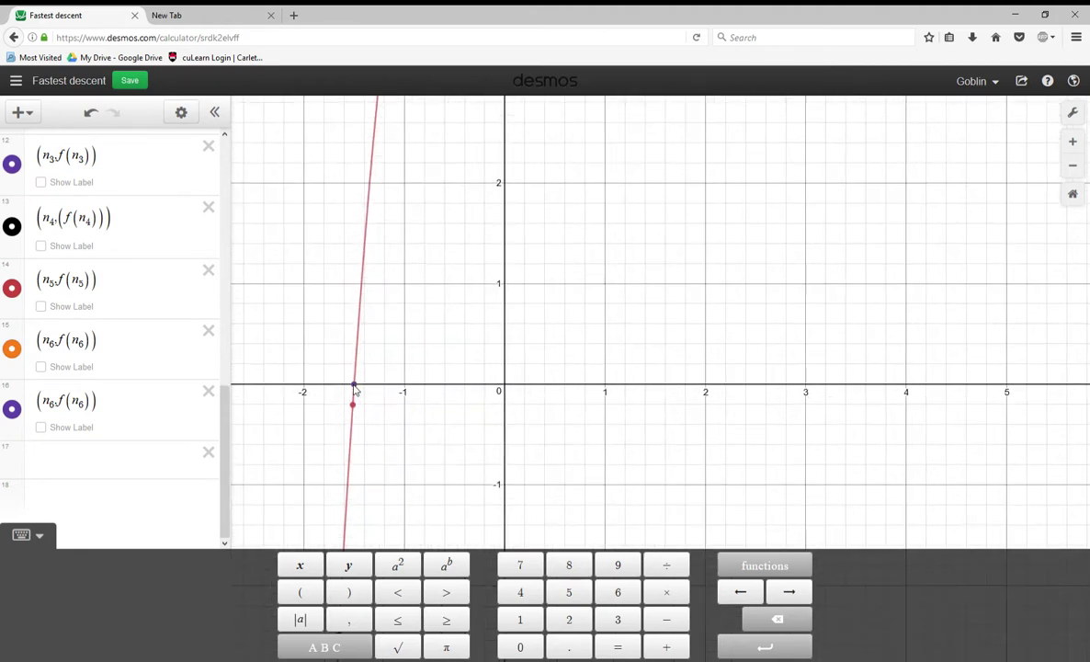
{"action": "scroll", "coordinate": [355, 388], "scroll_direction": "down", "scroll_amount": 4}
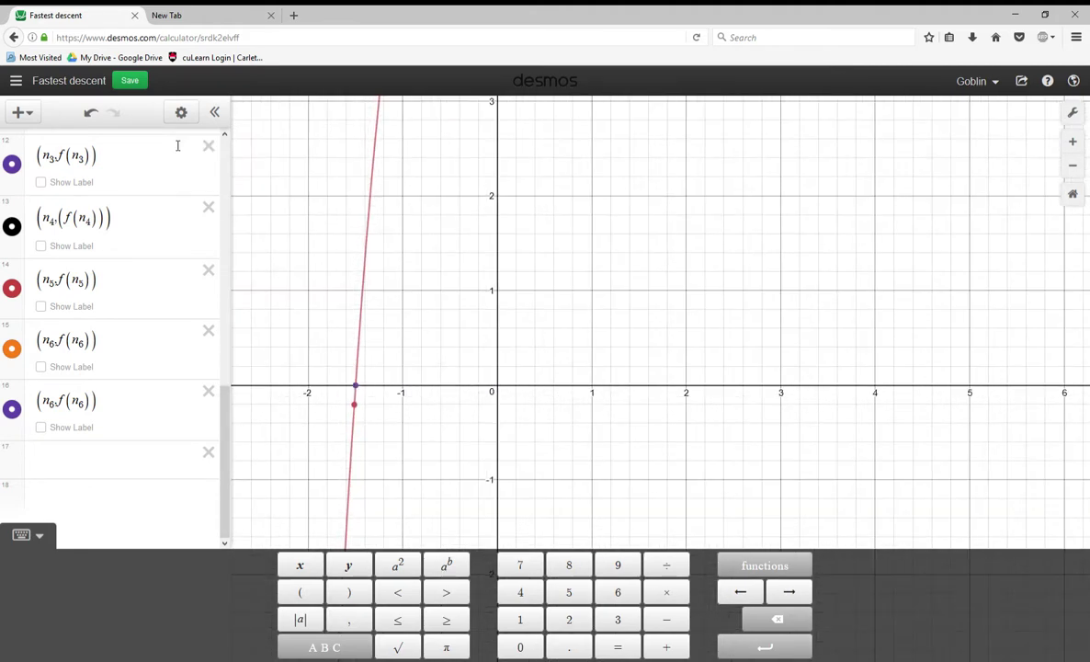
{"action": "scroll", "coordinate": [524, 265], "scroll_direction": "down", "scroll_amount": 3}
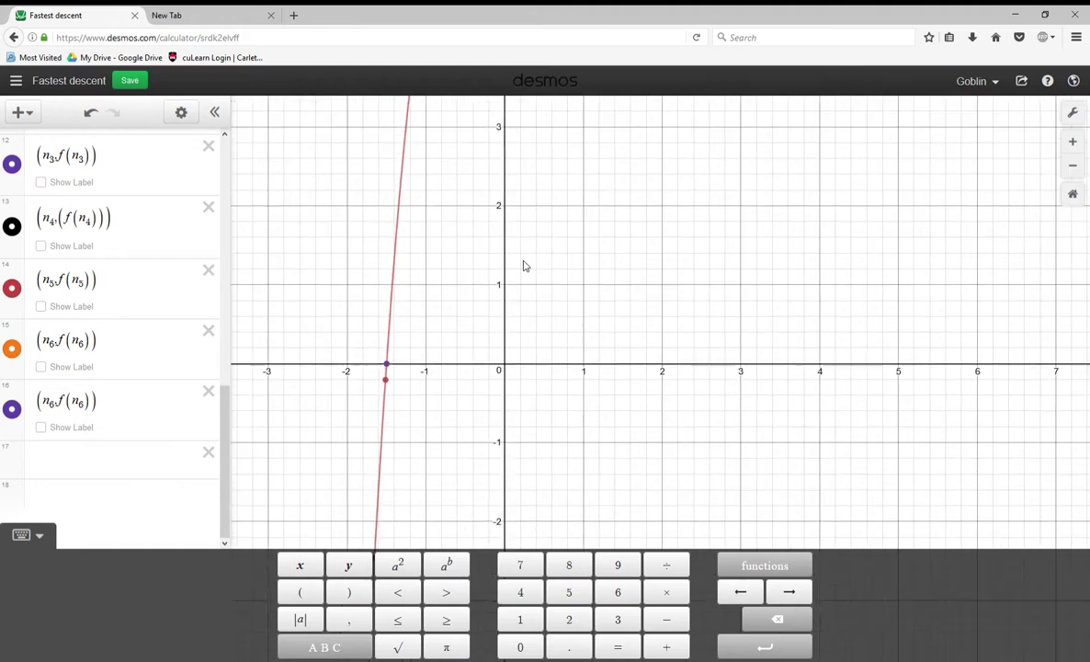
{"action": "scroll", "coordinate": [577, 238], "scroll_direction": "down", "scroll_amount": 1}
{"action": "left_click_drag", "start_coordinate": [576, 238], "coordinate": [463, 342]}
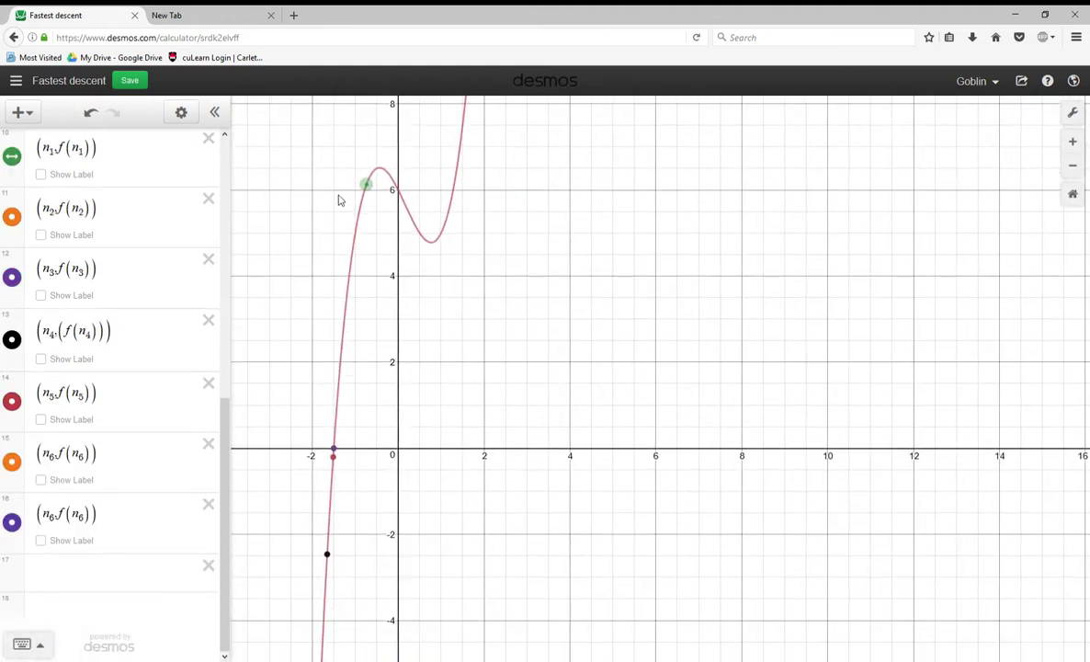
Open the saved graph Squaring Complex Nums
{"action": "left_click", "coordinate": [18, 81]}
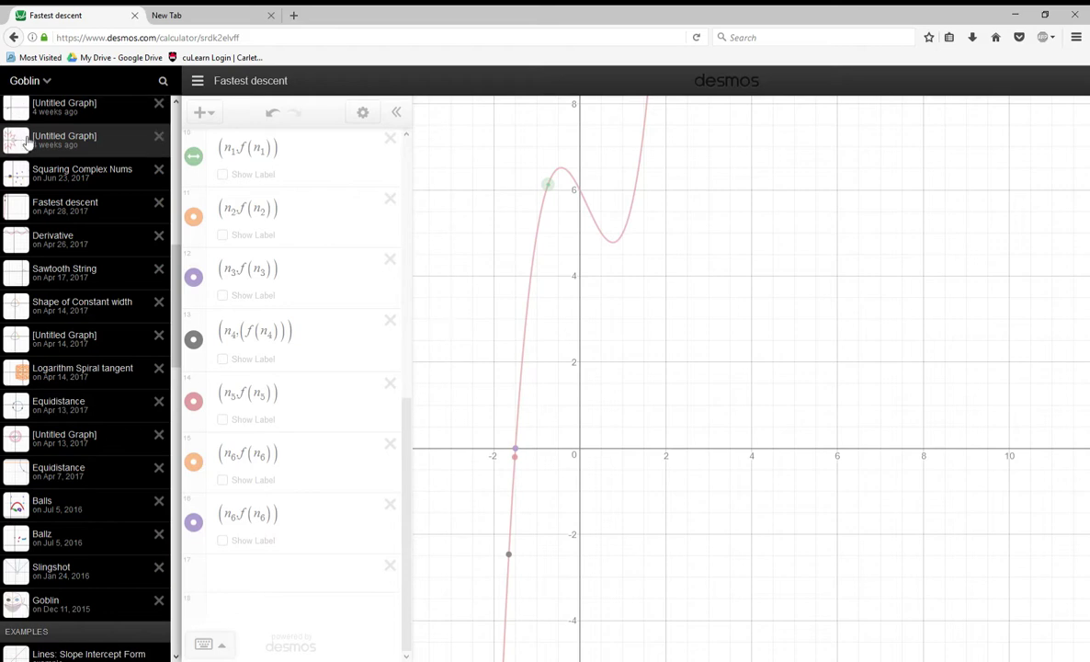
{"action": "left_click", "coordinate": [68, 175]}
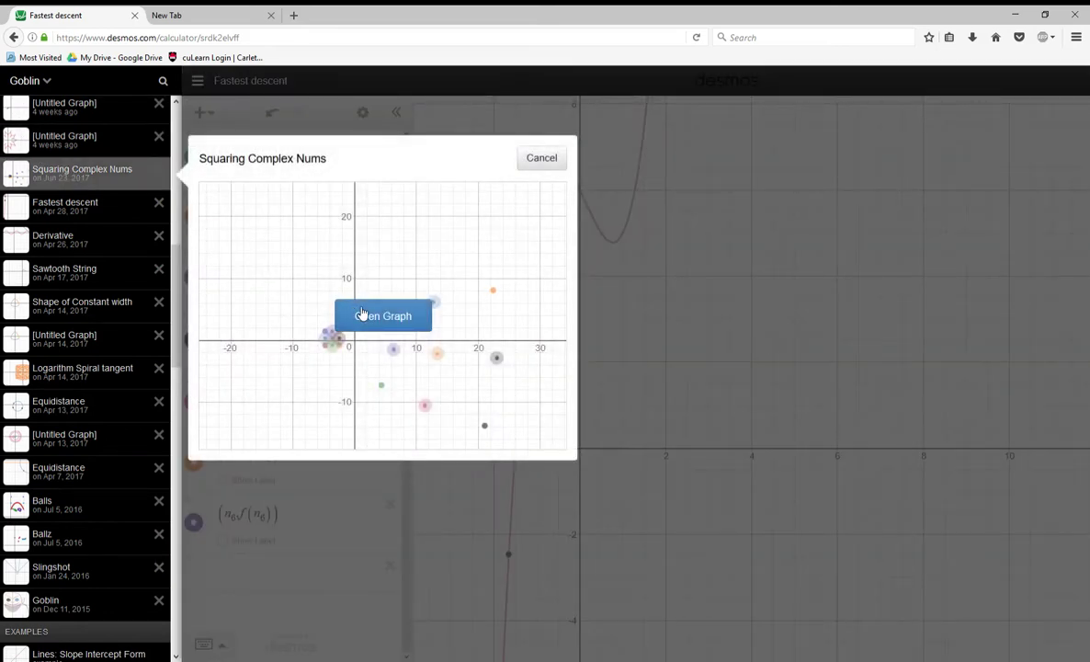
{"action": "left_click", "coordinate": [363, 315]}
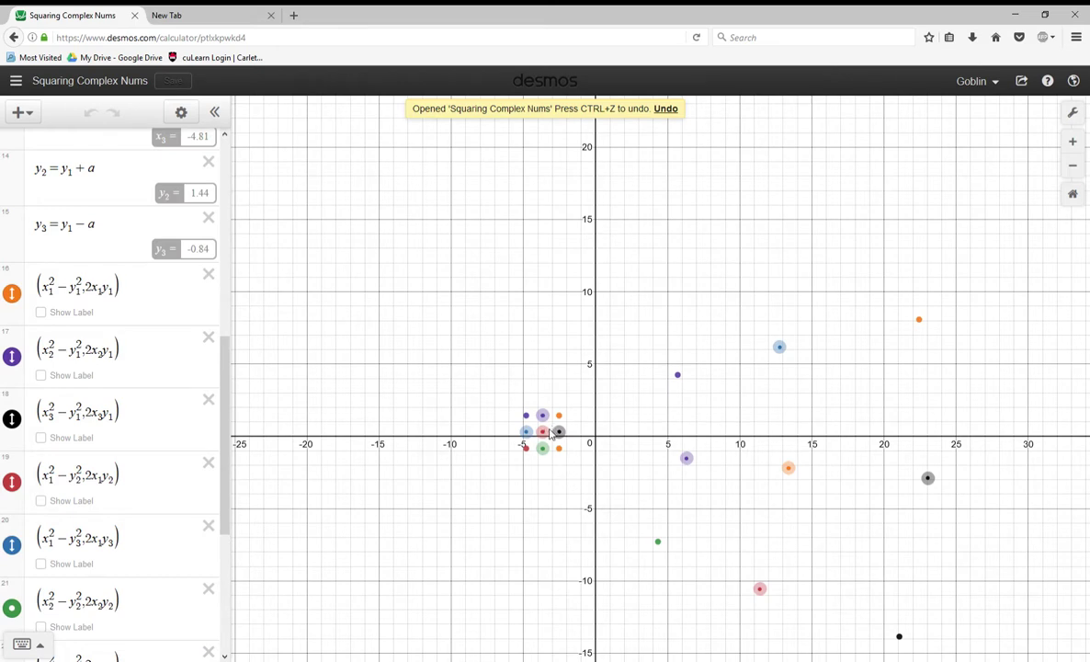
Move the nine-point grid through different quadrants to shift its squared points, leaving its centre on the y-axis at about y = 2.8
{"action": "left_click_drag", "start_coordinate": [549, 442], "coordinate": [550, 474]}
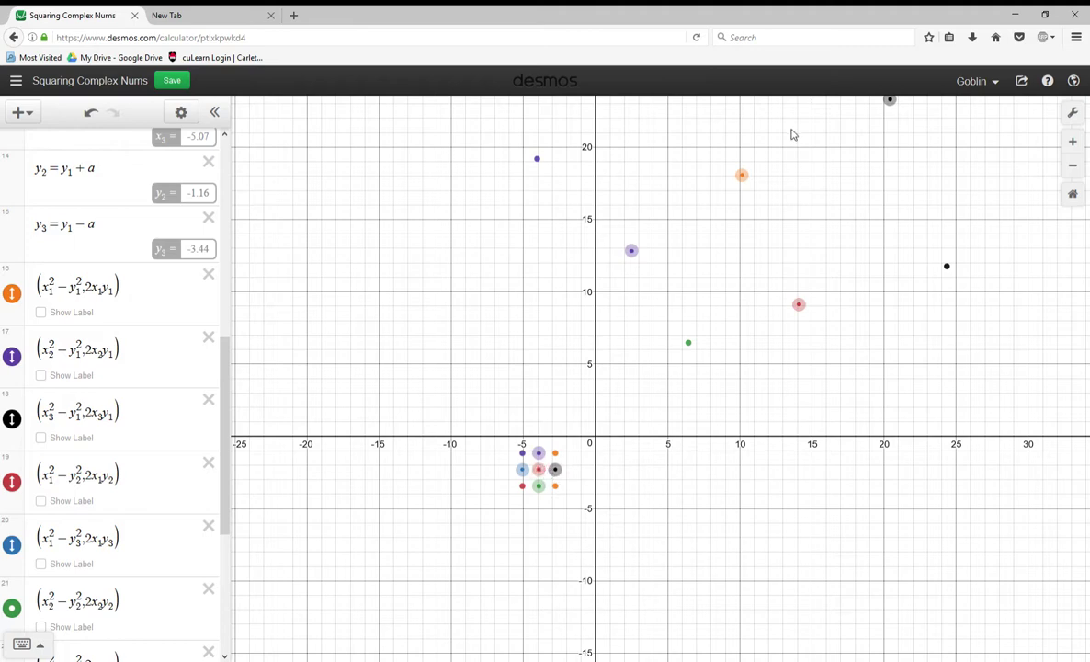
{"action": "scroll", "coordinate": [660, 353], "scroll_direction": "down", "scroll_amount": 3}
{"action": "left_click_drag", "start_coordinate": [589, 437], "coordinate": [656, 416]}
{"action": "left_click_drag", "start_coordinate": [658, 436], "coordinate": [656, 387]}
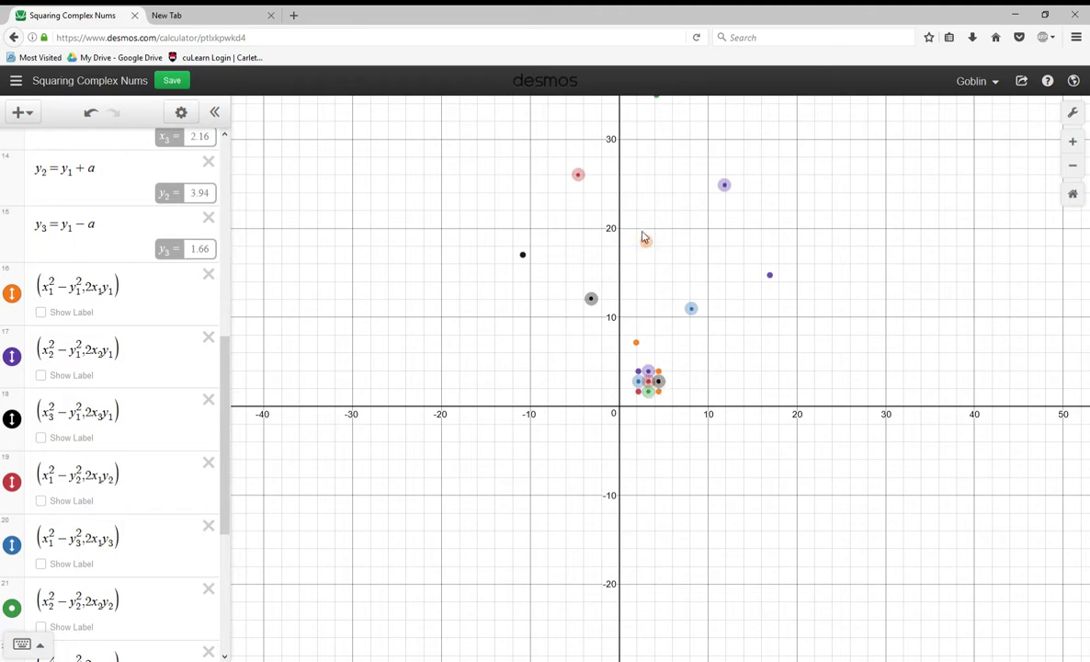
{"action": "left_click_drag", "start_coordinate": [651, 388], "coordinate": [444, 368]}
{"action": "scroll", "coordinate": [111, 386], "scroll_direction": "down", "scroll_amount": 5}
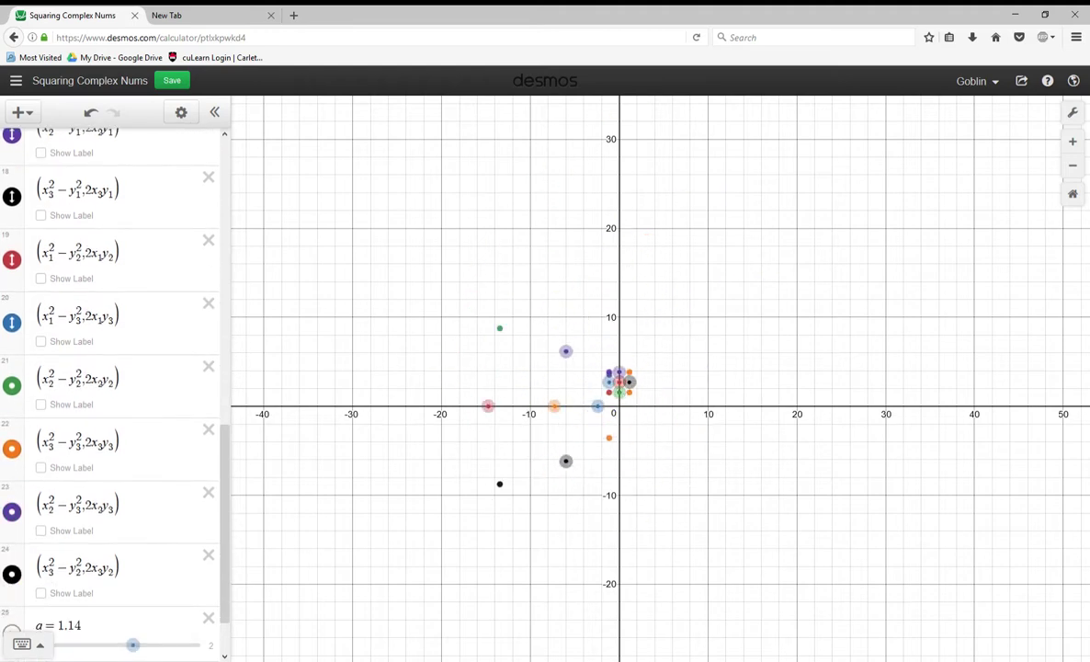
Open the untitled graph from 4 weeks ago listed directly above Squaring Complex Nums
{"action": "left_click", "coordinate": [17, 80]}
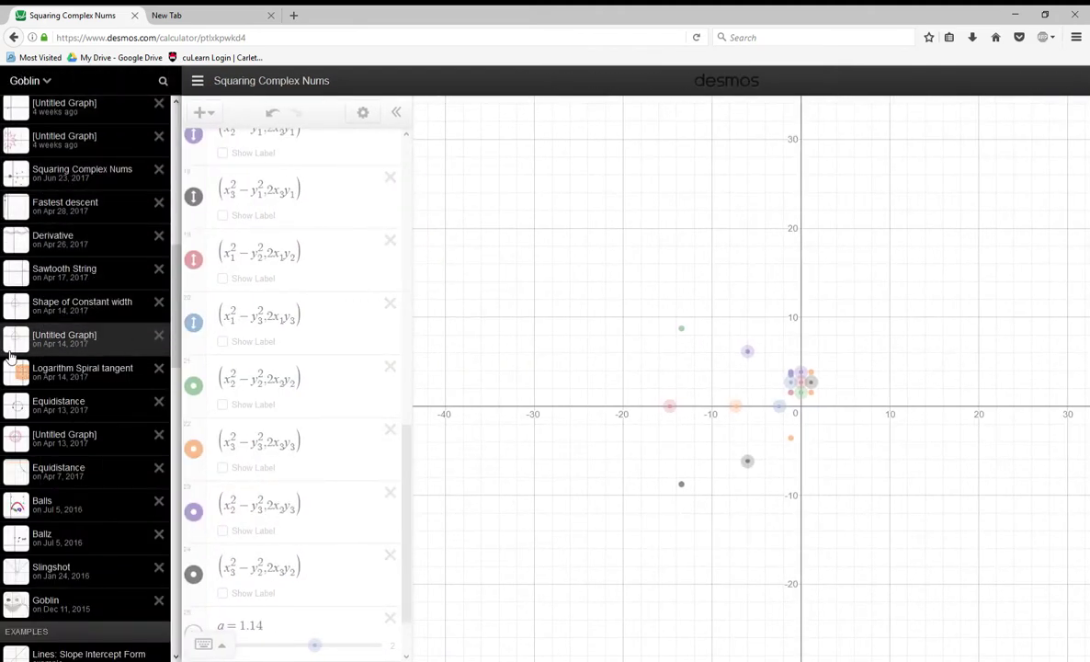
{"action": "scroll", "coordinate": [49, 287], "scroll_direction": "up", "scroll_amount": 3}
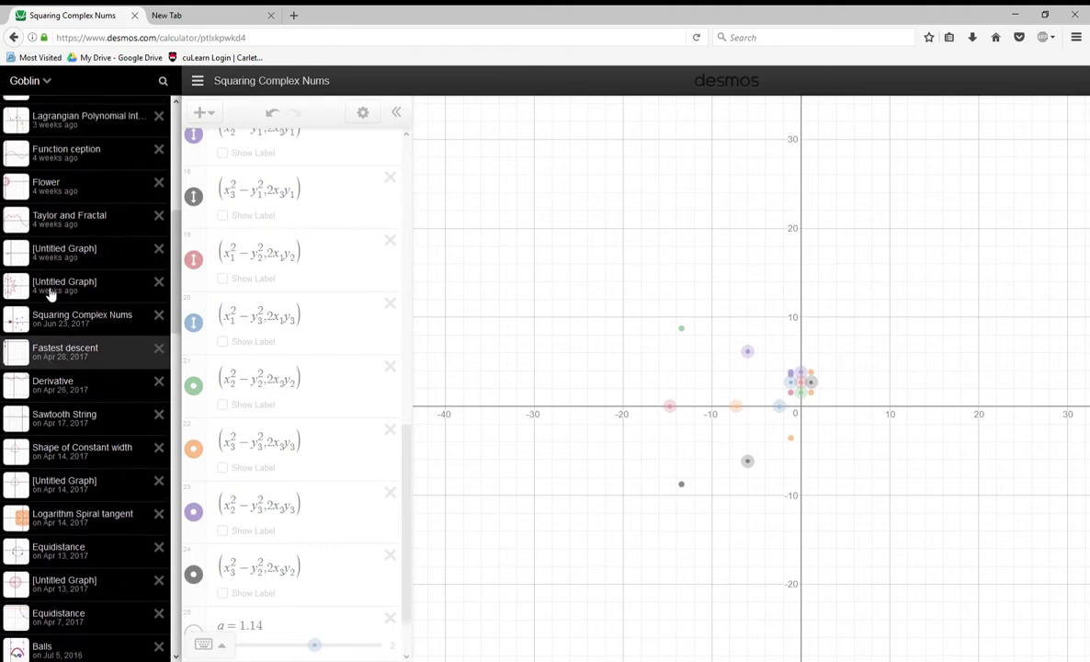
{"action": "left_click", "coordinate": [47, 292]}
{"action": "left_click", "coordinate": [391, 441]}
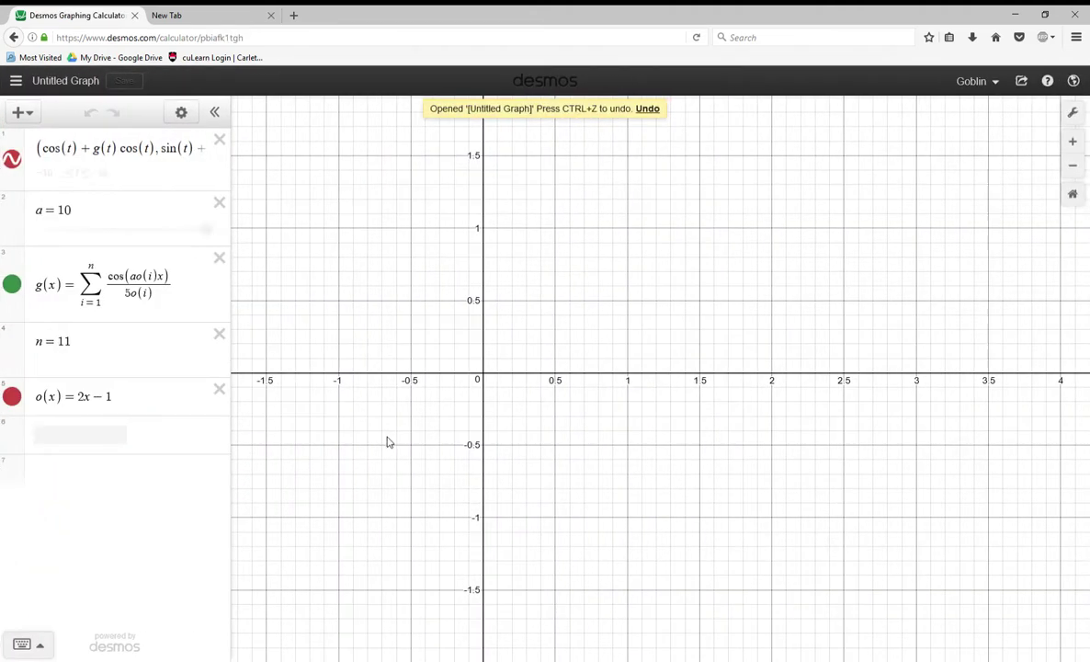
Set the number of terms n to 9 and a to 7 to reshape the spiked red curve
{"action": "left_click_drag", "start_coordinate": [135, 364], "coordinate": [124, 372]}
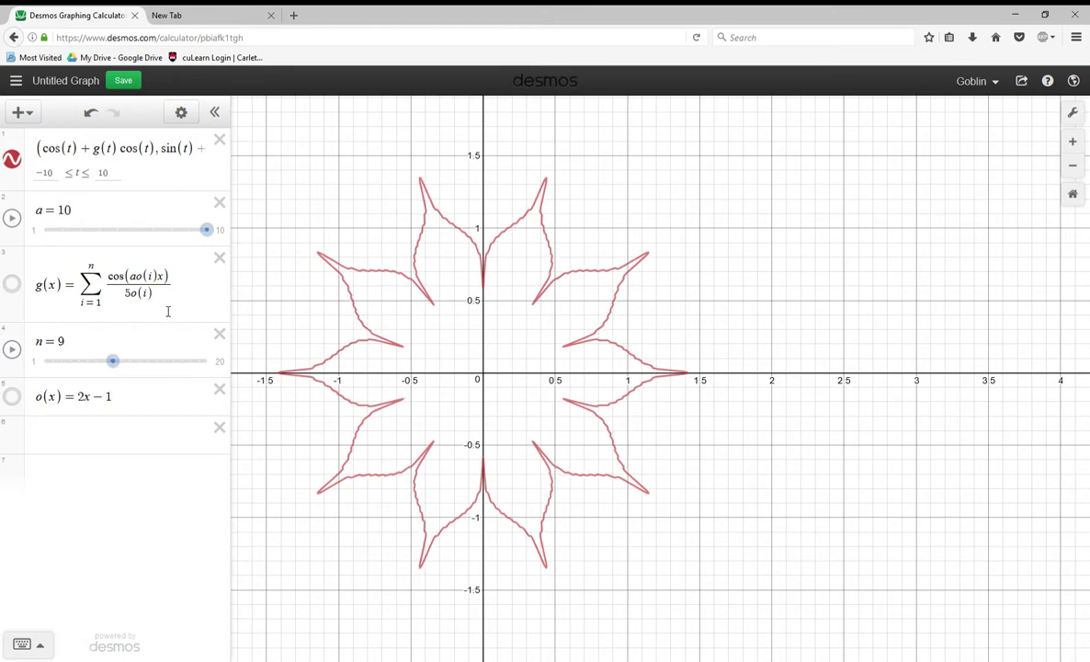
{"action": "left_click_drag", "start_coordinate": [210, 235], "coordinate": [151, 276]}
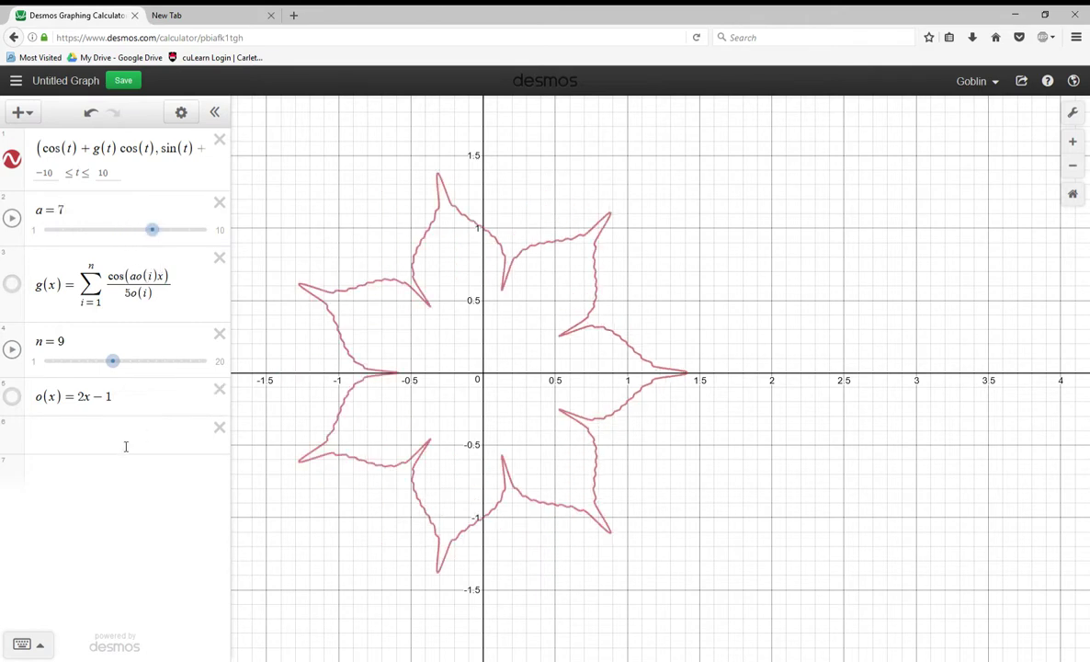
Open the untitled graph listed directly below Taylor and Fractal and look through its expressions down to o(i) = i
{"action": "left_click", "coordinate": [156, 288]}
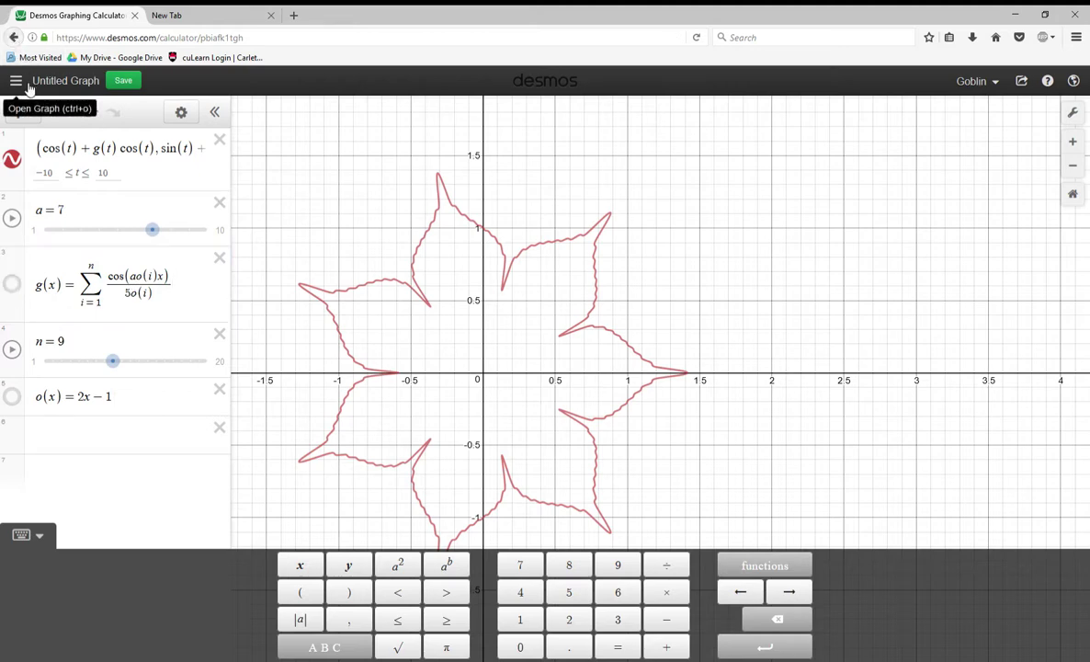
{"action": "left_click", "coordinate": [16, 81]}
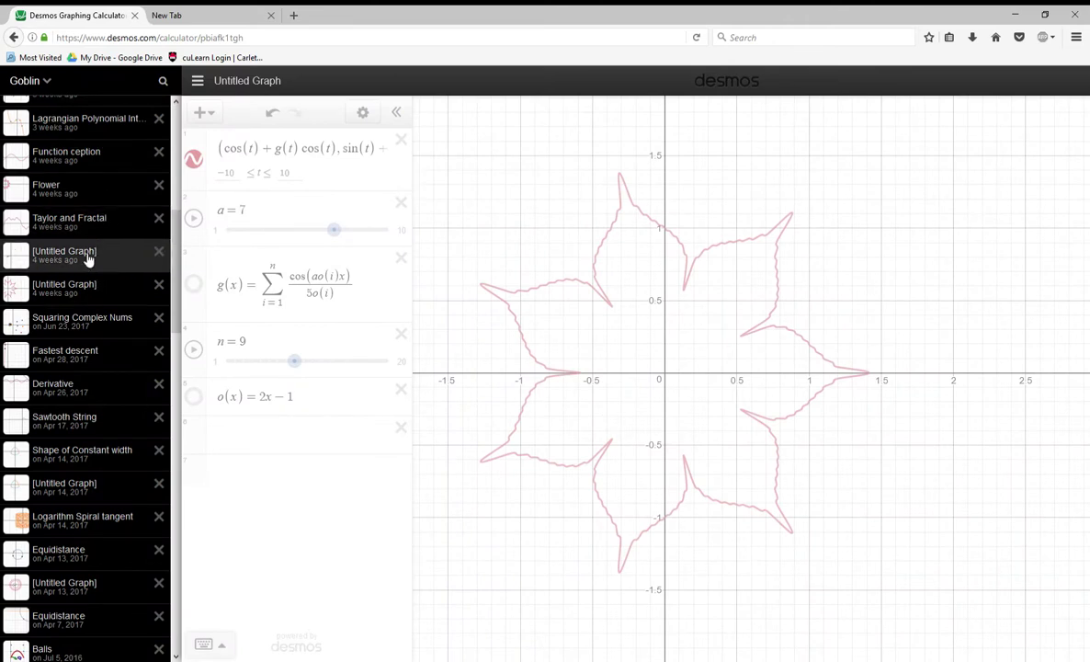
{"action": "left_click", "coordinate": [90, 256]}
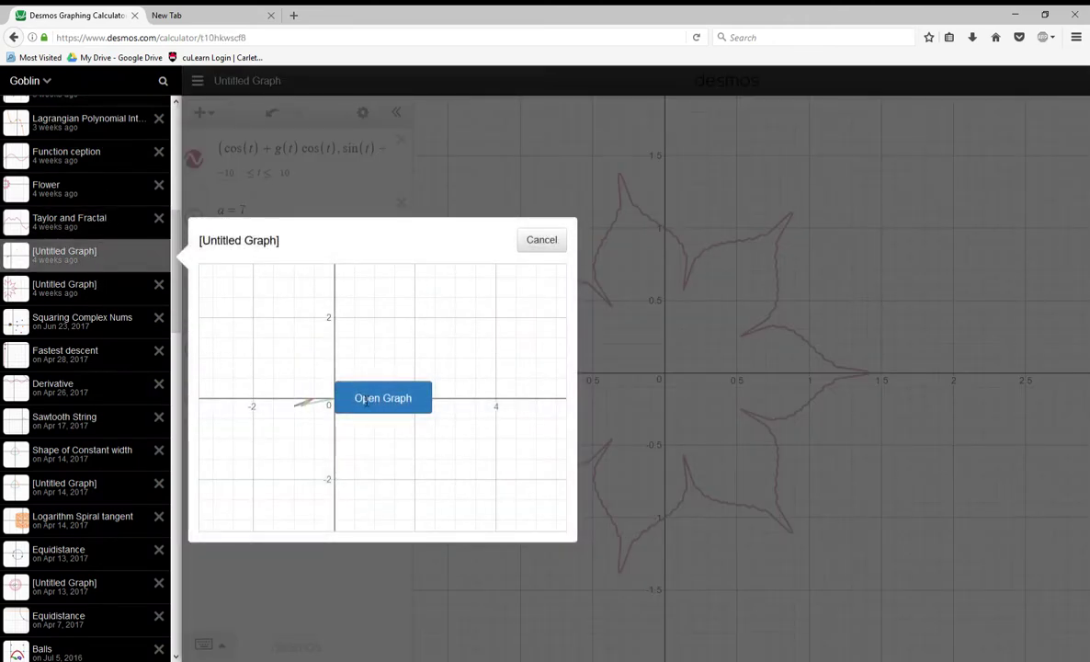
{"action": "left_click", "coordinate": [363, 399]}
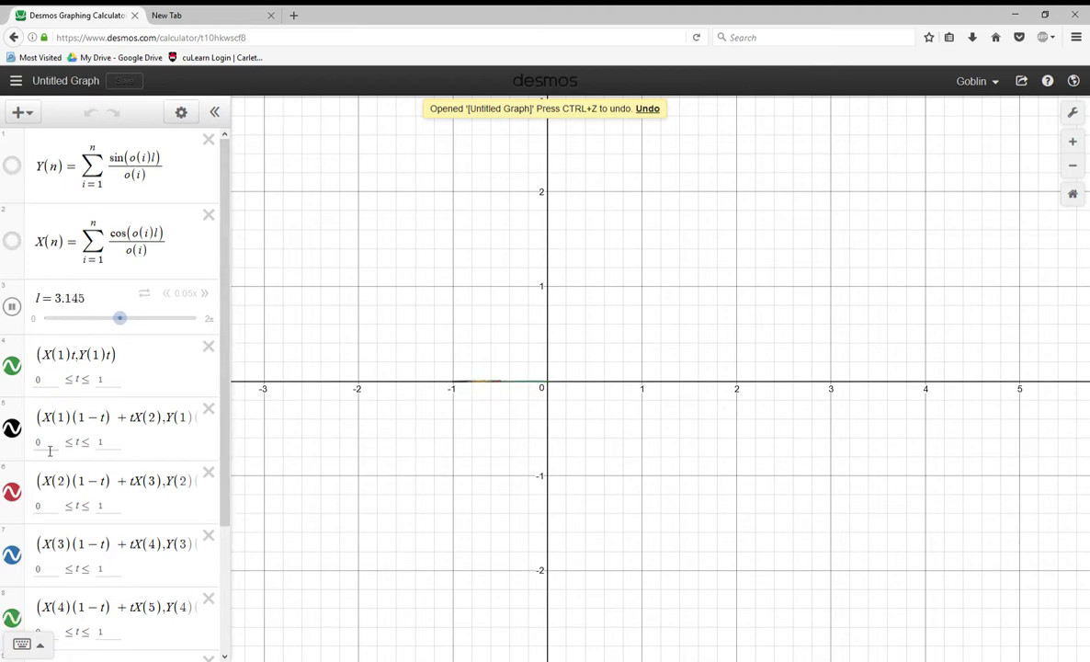
{"action": "scroll", "coordinate": [63, 448], "scroll_direction": "down", "scroll_amount": 3}
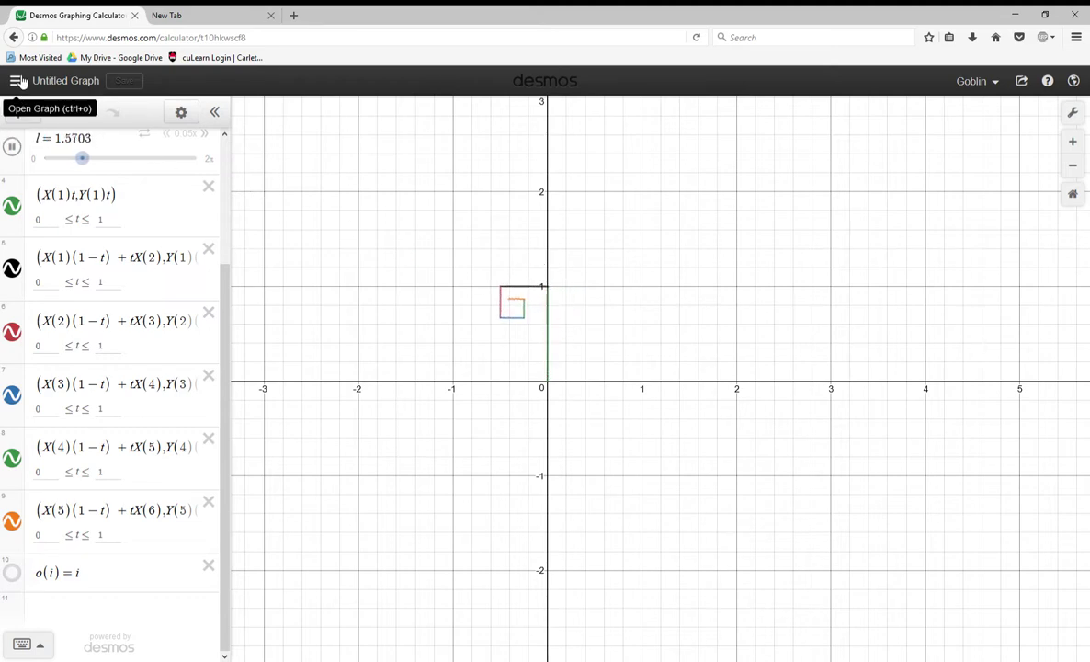
Open the saved graph Taylor and Fractal
{"action": "left_click", "coordinate": [16, 81]}
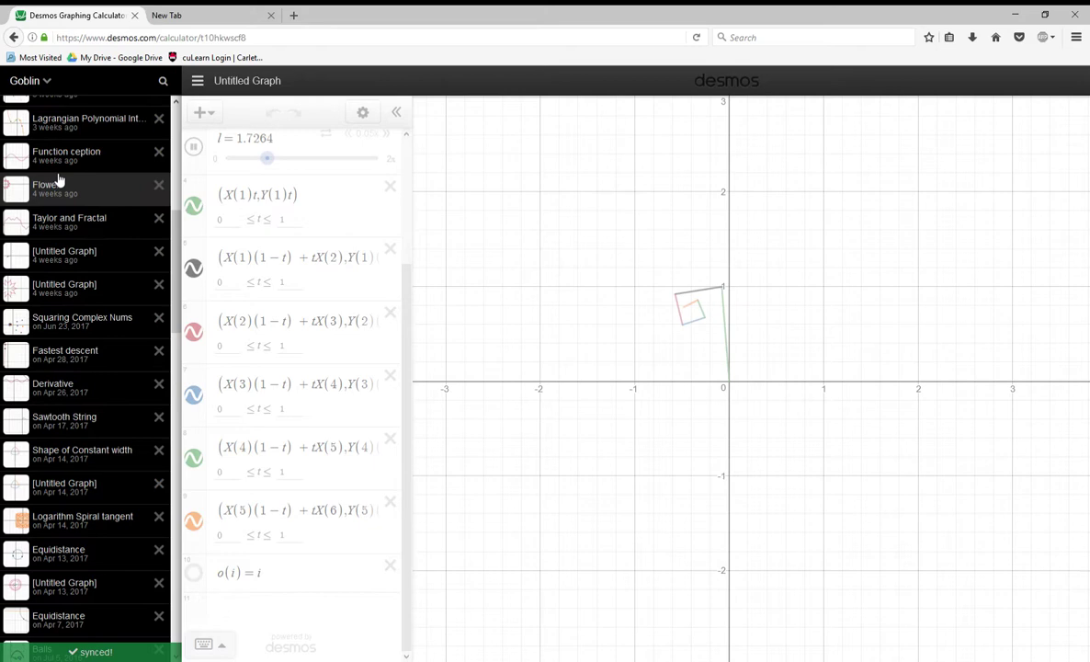
{"action": "left_click", "coordinate": [92, 230]}
{"action": "left_click", "coordinate": [378, 368]}
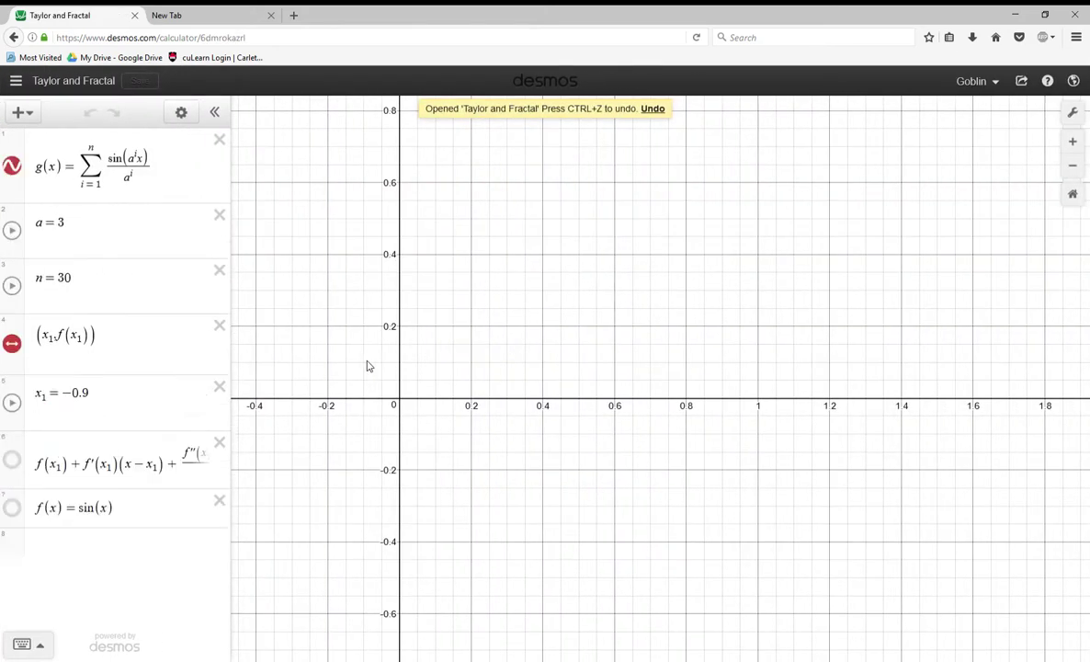
Examine the fine detail of the g(x) curve at several magnifications, along with its summation formula
{"action": "scroll", "coordinate": [486, 326], "scroll_direction": "up", "scroll_amount": 10}
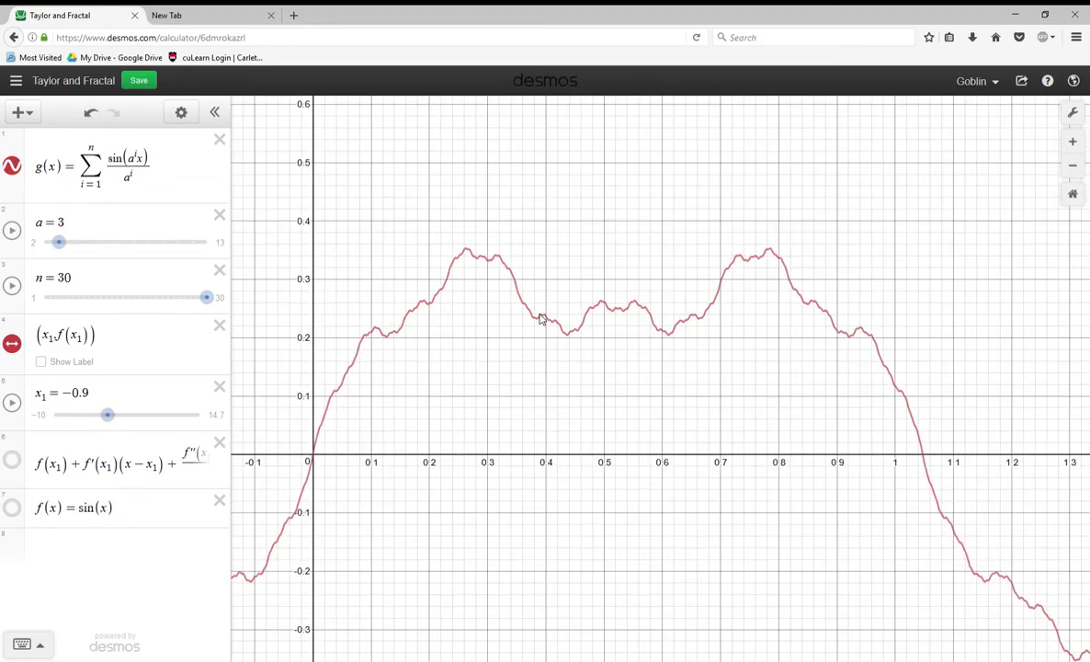
{"action": "scroll", "coordinate": [540, 325], "scroll_direction": "up", "scroll_amount": 10}
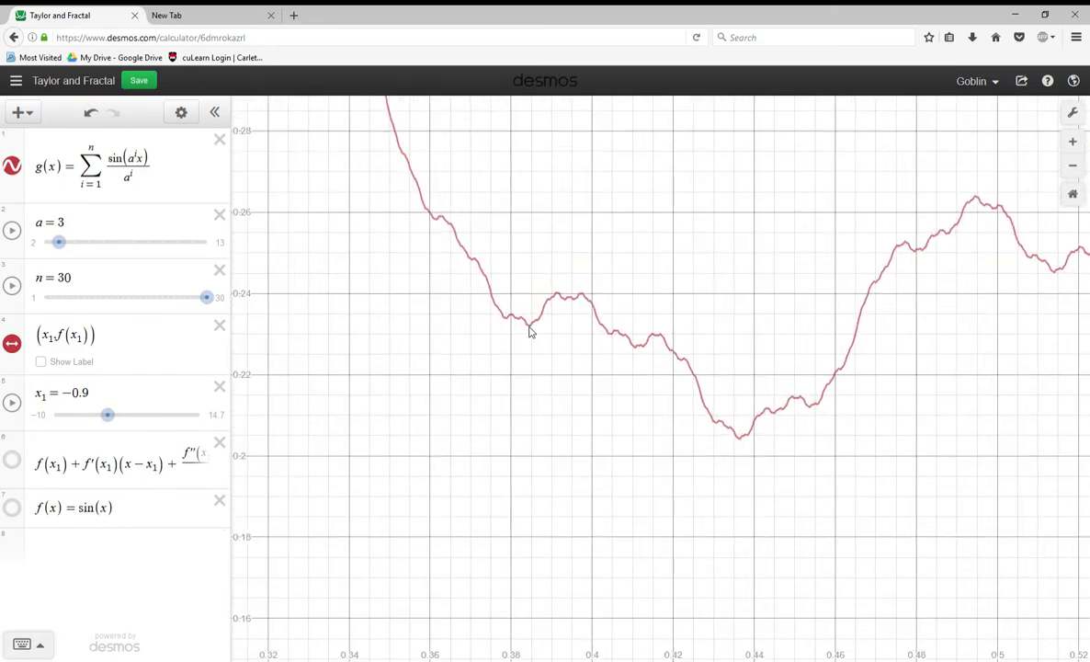
{"action": "scroll", "coordinate": [529, 332], "scroll_direction": "up", "scroll_amount": 5}
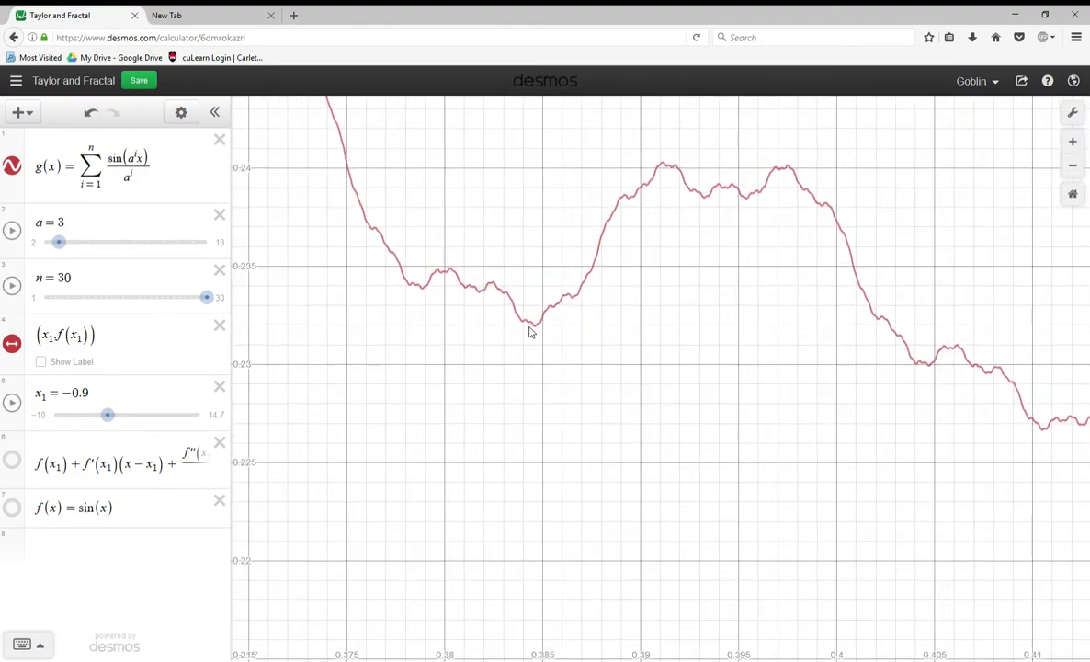
{"action": "scroll", "coordinate": [527, 331], "scroll_direction": "down", "scroll_amount": 8}
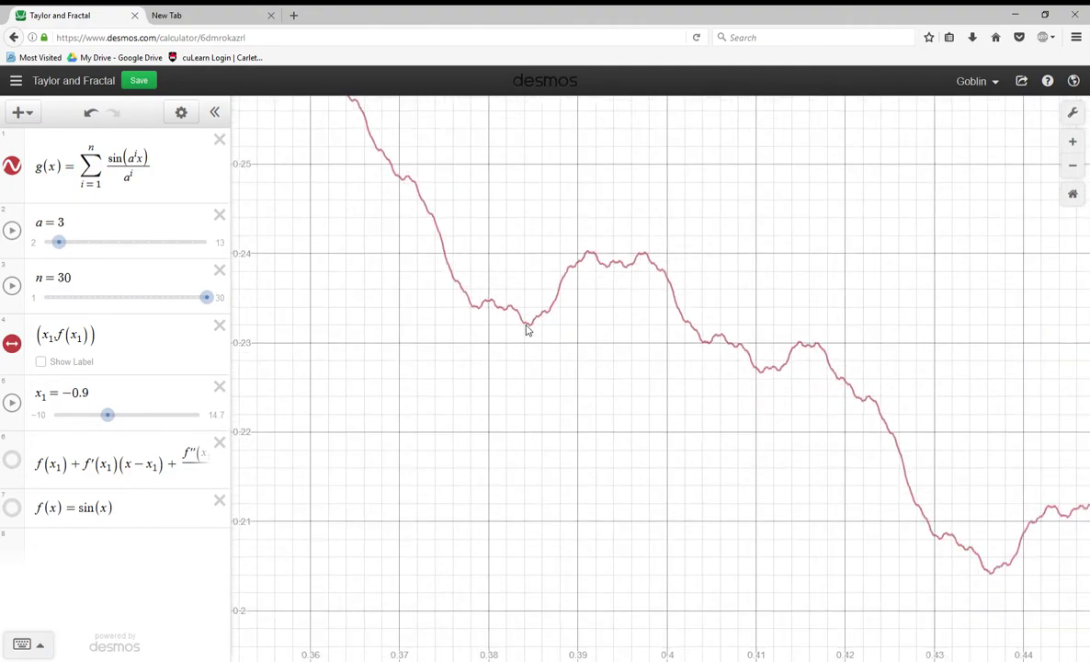
{"action": "scroll", "coordinate": [526, 329], "scroll_direction": "down", "scroll_amount": 6}
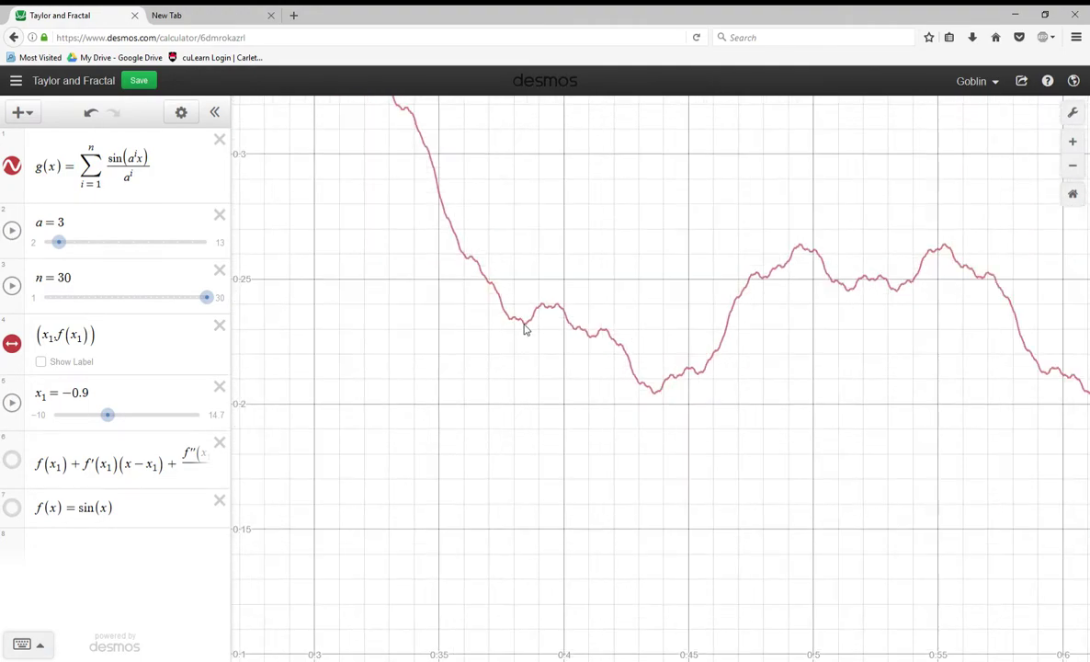
{"action": "left_click", "coordinate": [132, 175]}
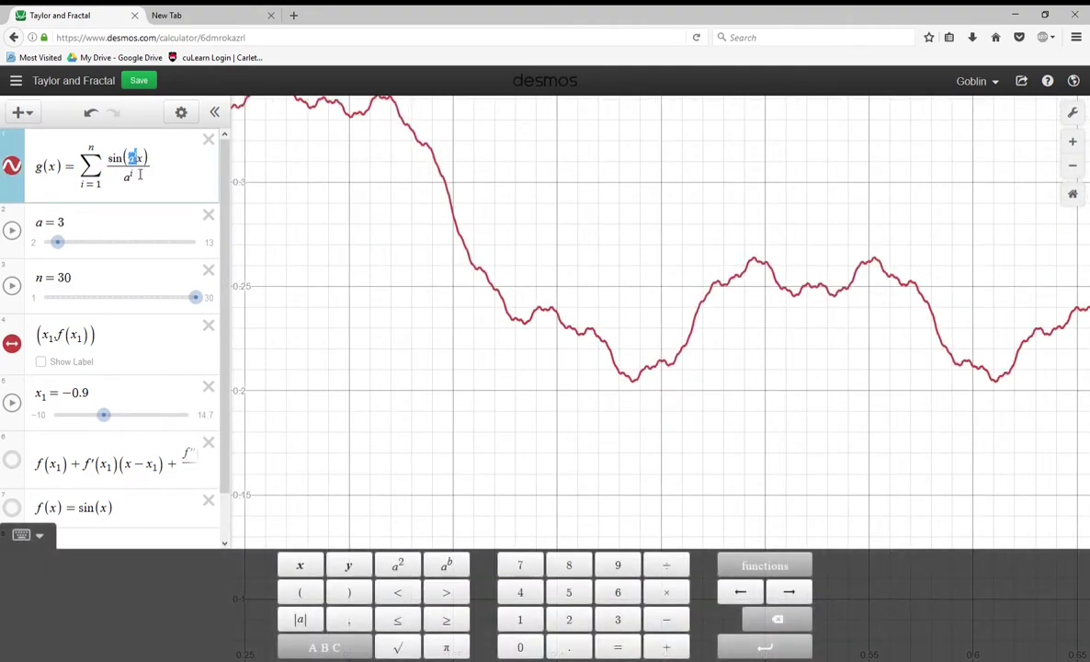
{"action": "left_click_drag", "start_coordinate": [38, 171], "coordinate": [145, 172]}
{"action": "left_click", "coordinate": [375, 187]}
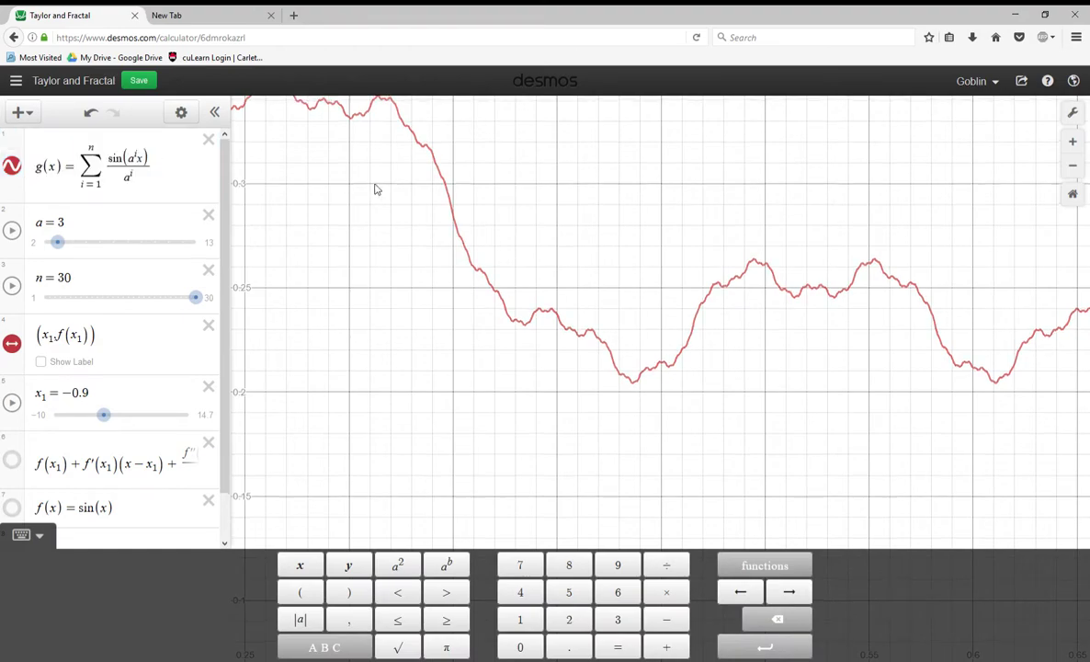
{"action": "scroll", "coordinate": [368, 191], "scroll_direction": "down", "scroll_amount": 4}
{"action": "left_click_drag", "start_coordinate": [394, 186], "coordinate": [645, 283]}
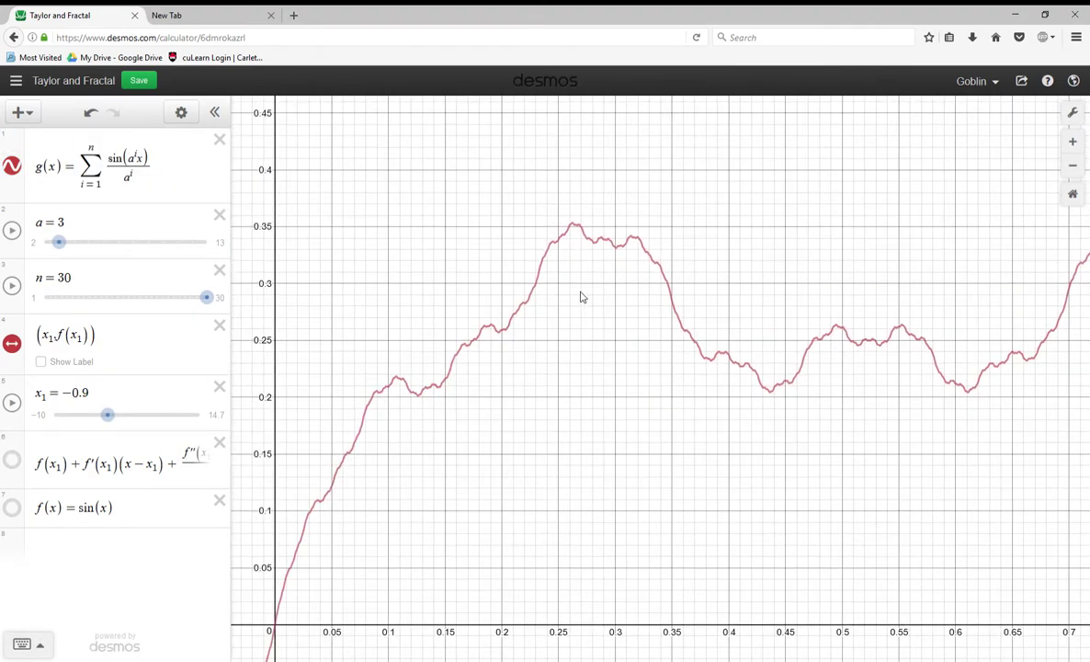
{"action": "scroll", "coordinate": [252, 294], "scroll_direction": "down", "scroll_amount": 1}
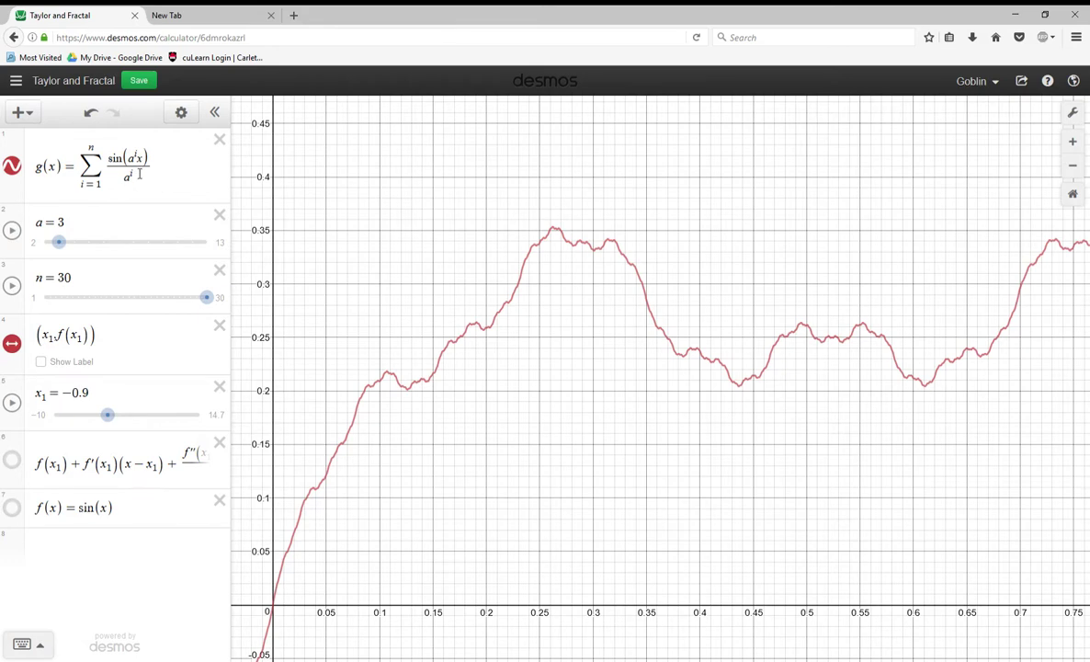
Set a to 2 and inspect the reshaped g(x) curve closely around its highest peak near x = 0.45
{"action": "left_click_drag", "start_coordinate": [60, 250], "coordinate": [55, 252]}
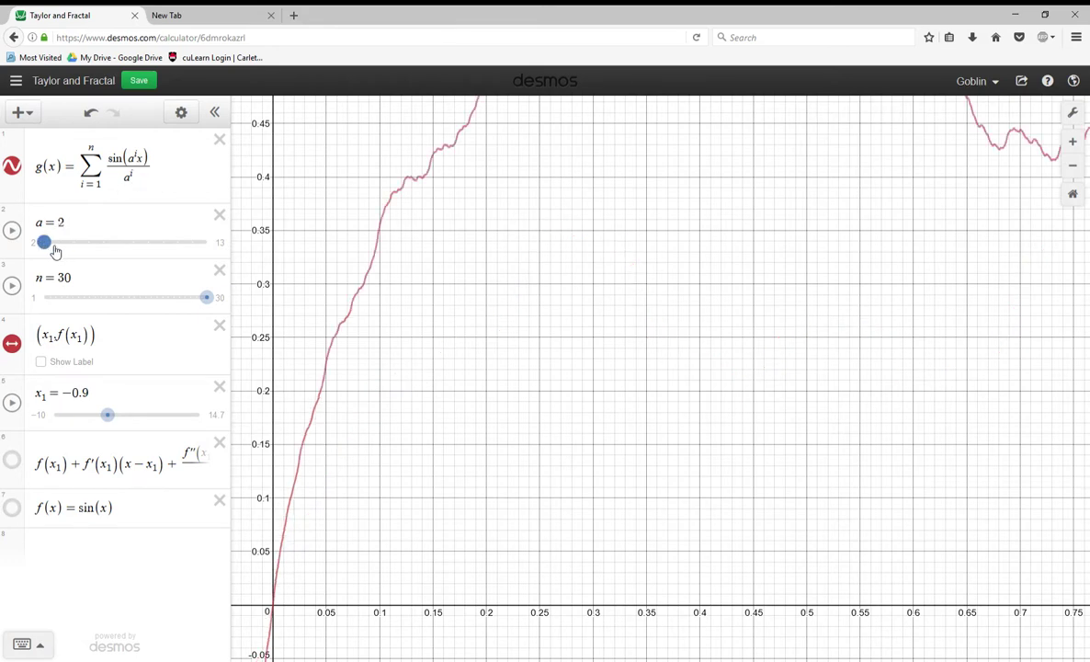
{"action": "scroll", "coordinate": [406, 260], "scroll_direction": "down", "scroll_amount": 6}
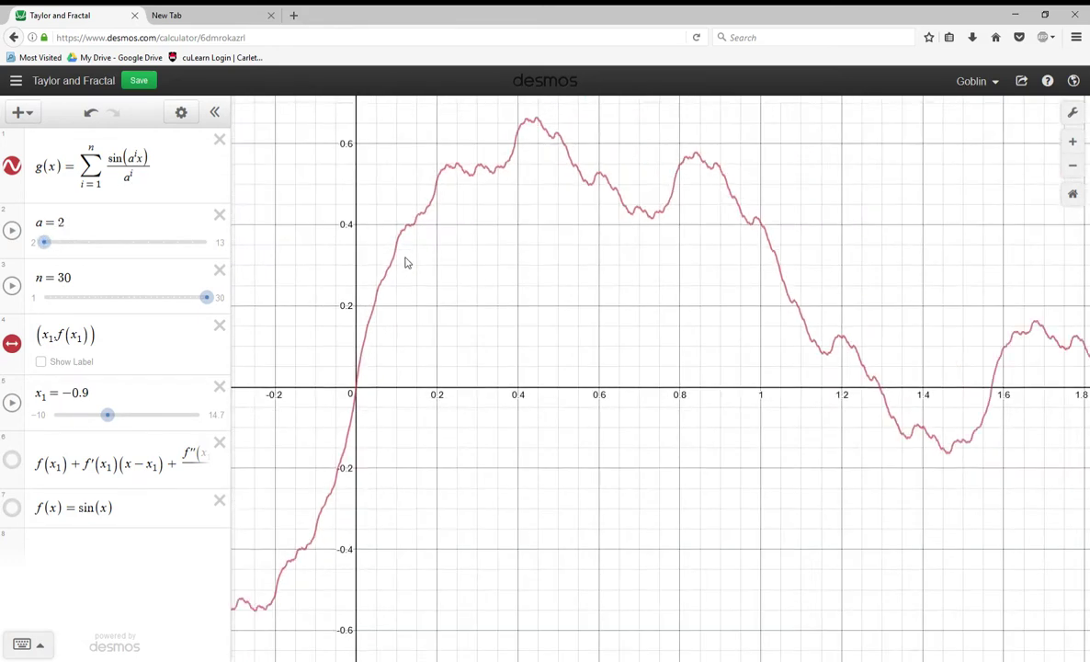
{"action": "scroll", "coordinate": [402, 263], "scroll_direction": "down", "scroll_amount": 2}
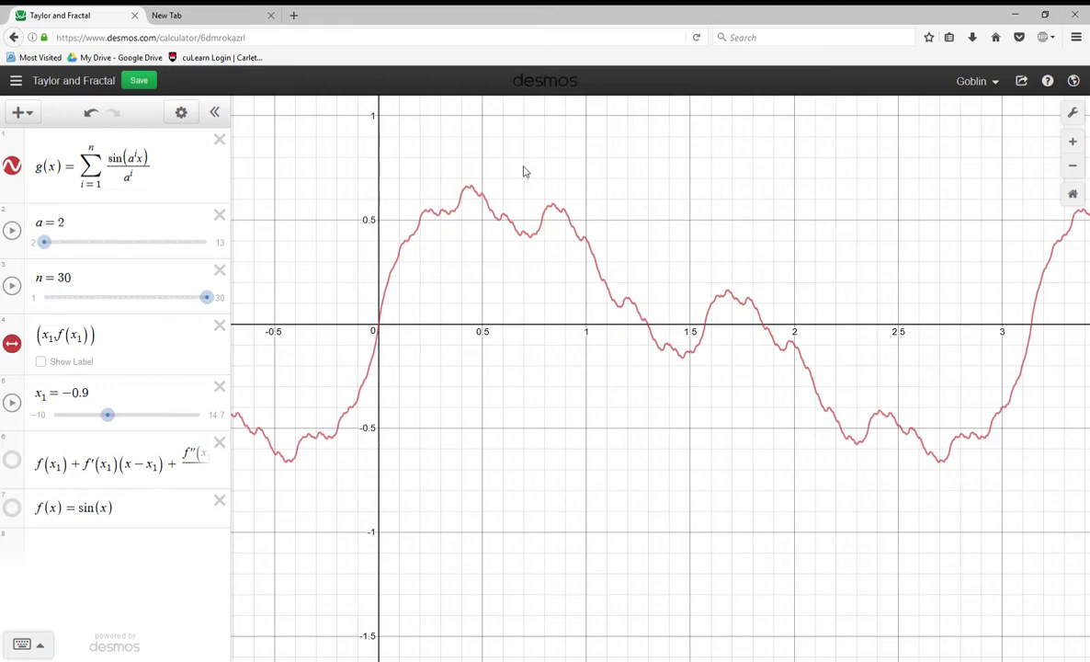
{"action": "scroll", "coordinate": [517, 179], "scroll_direction": "up", "scroll_amount": 5}
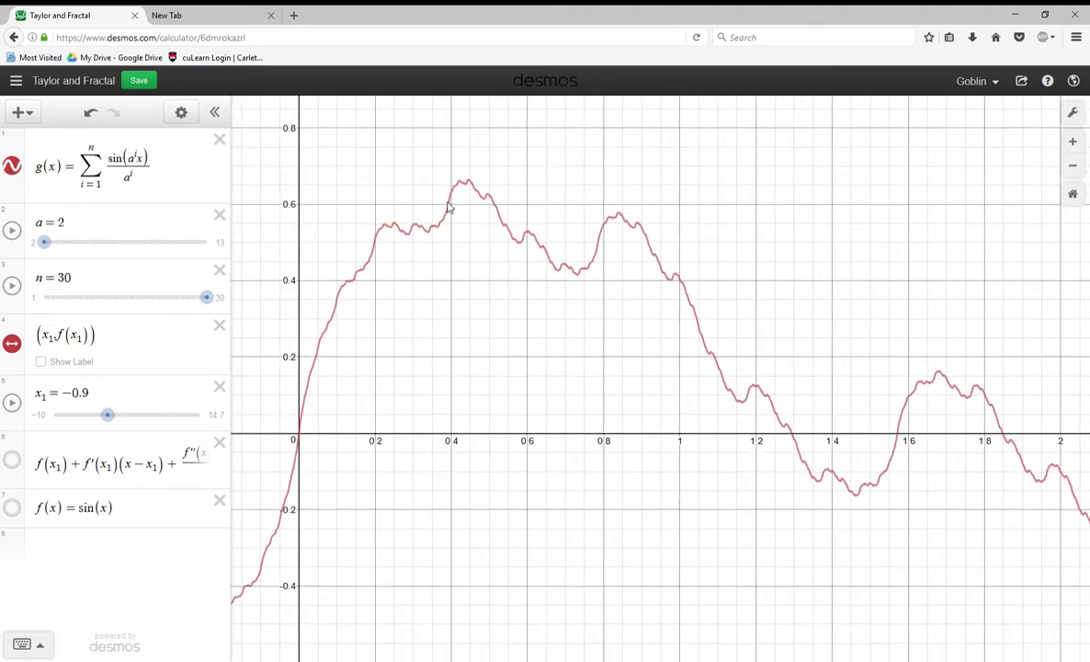
{"action": "scroll", "coordinate": [464, 237], "scroll_direction": "up", "scroll_amount": 8}
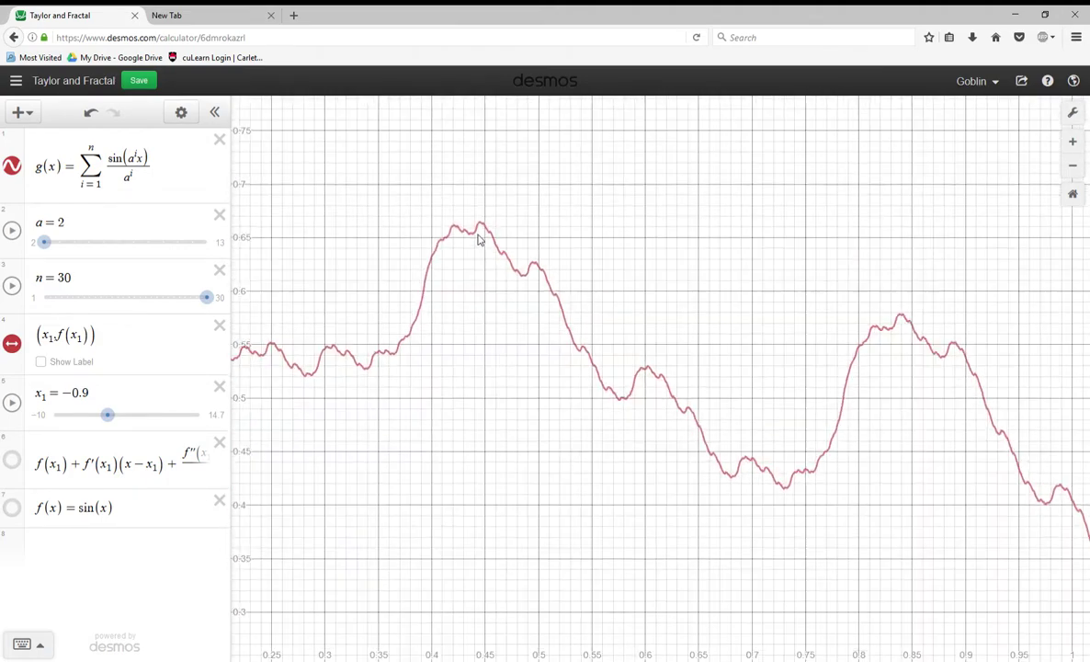
{"action": "left_click", "coordinate": [477, 239]}
{"action": "scroll", "coordinate": [493, 219], "scroll_direction": "up", "scroll_amount": 6}
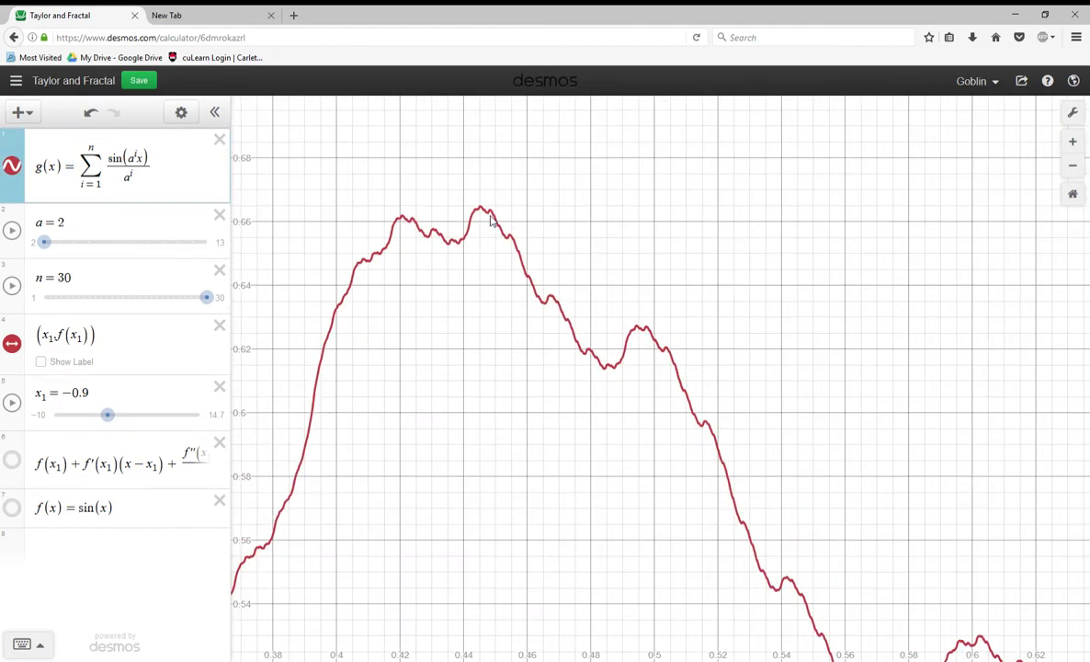
{"action": "left_click_drag", "start_coordinate": [492, 220], "coordinate": [520, 327]}
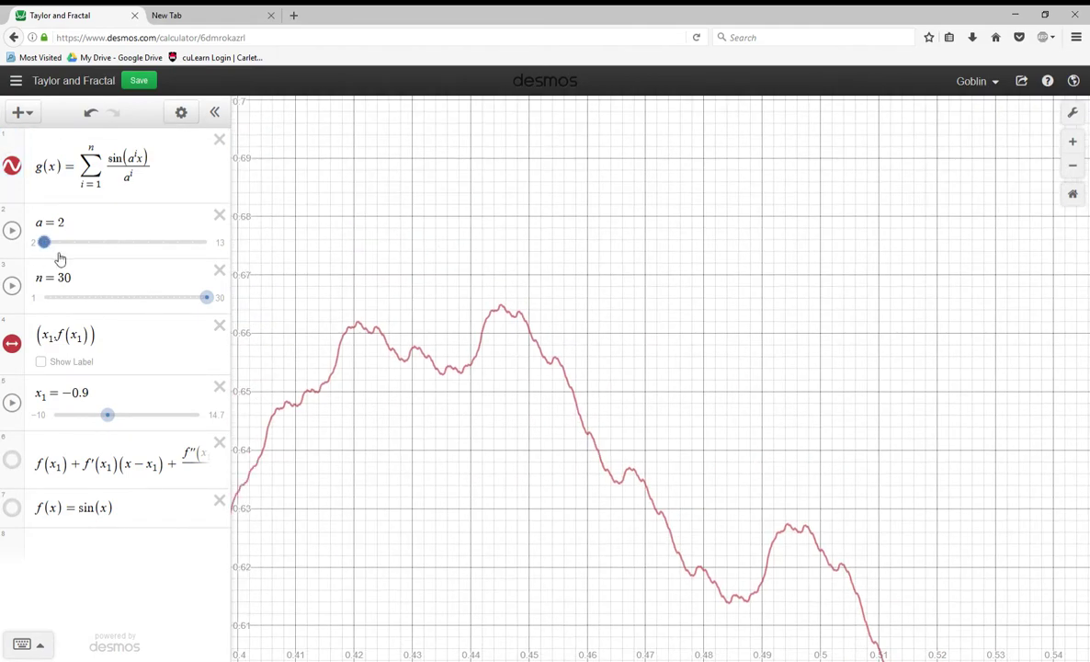
Set a to 5 and inspect the g(x) curve's repeating detail around its peak near x = 0.31
{"action": "left_click_drag", "start_coordinate": [65, 250], "coordinate": [100, 254]}
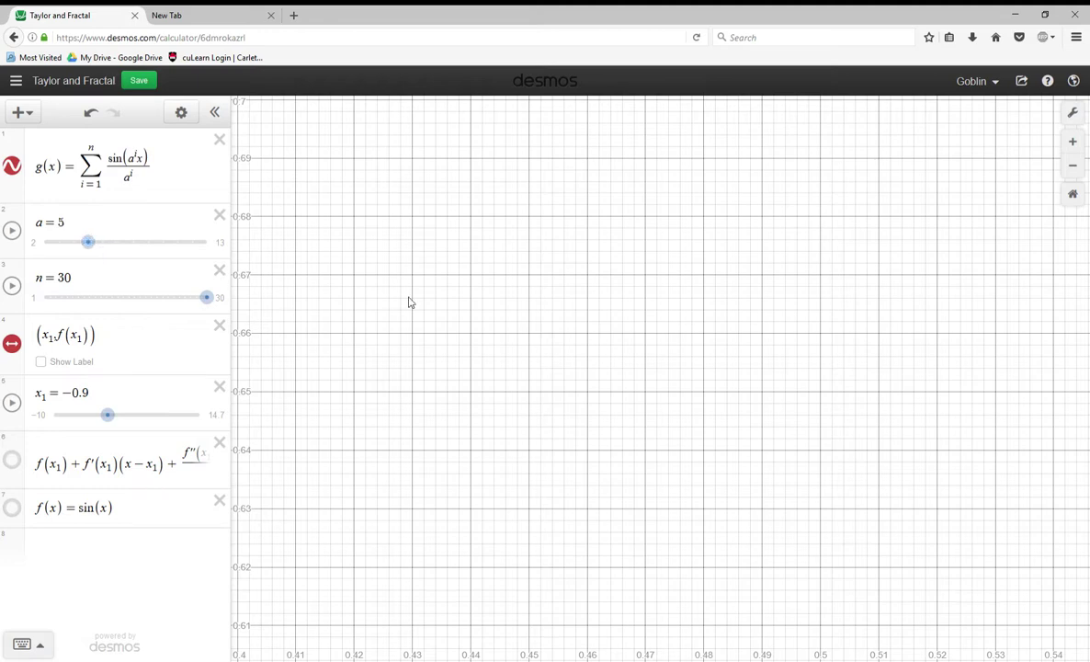
{"action": "scroll", "coordinate": [412, 303], "scroll_direction": "down", "scroll_amount": 4}
{"action": "scroll", "coordinate": [586, 211], "scroll_direction": "down", "scroll_amount": 5}
{"action": "left_click_drag", "start_coordinate": [583, 291], "coordinate": [619, 208]}
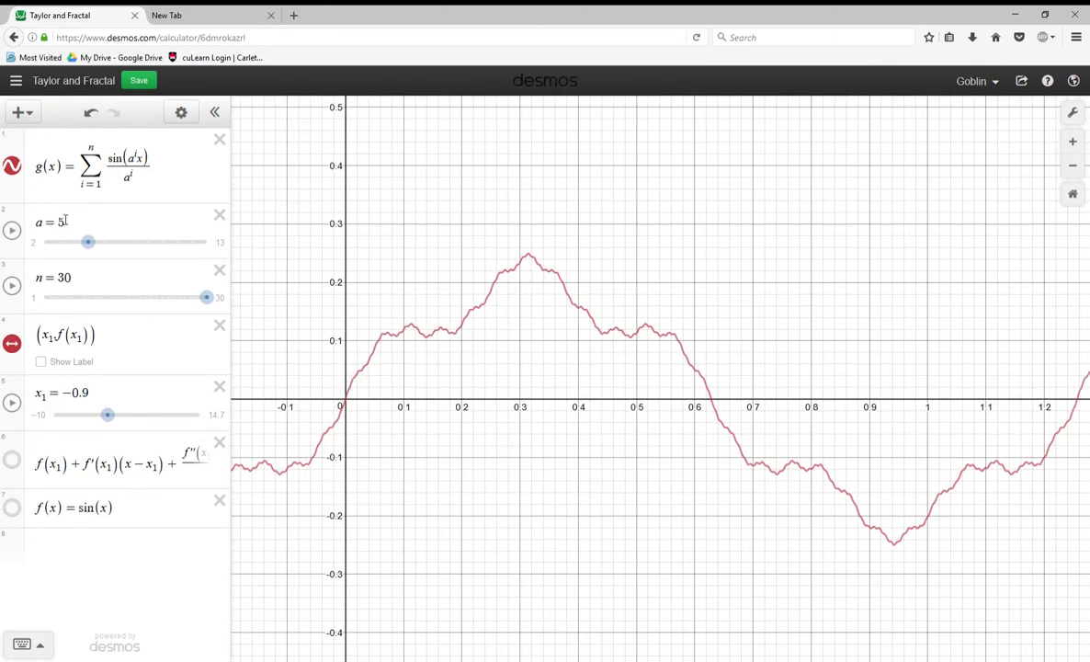
{"action": "scroll", "coordinate": [521, 250], "scroll_direction": "up", "scroll_amount": 8}
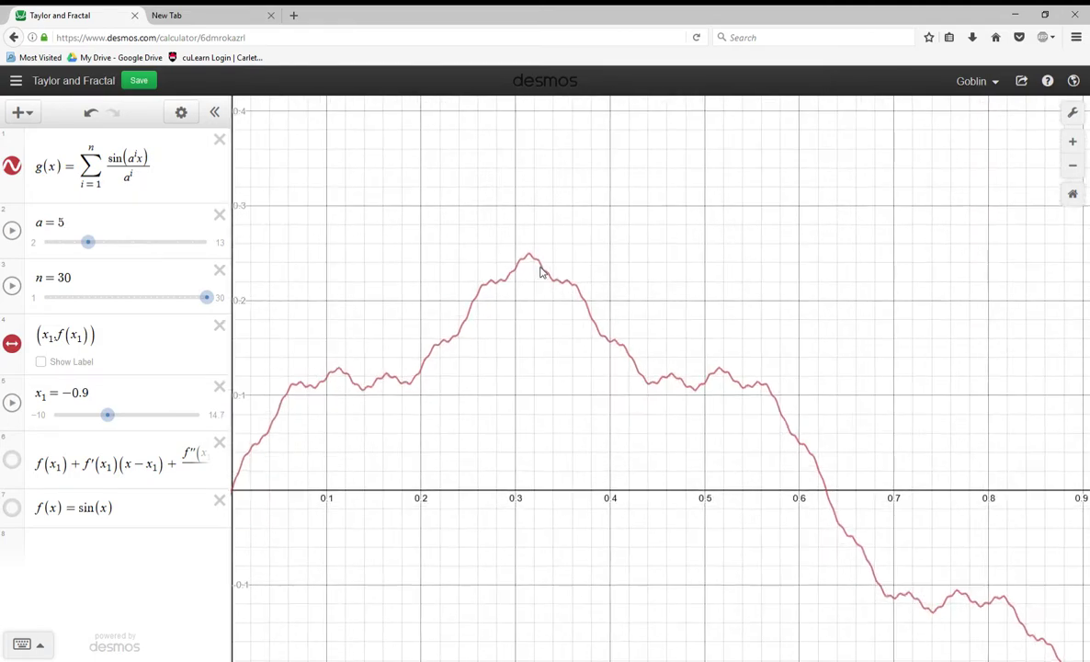
{"action": "scroll", "coordinate": [516, 260], "scroll_direction": "up", "scroll_amount": 10}
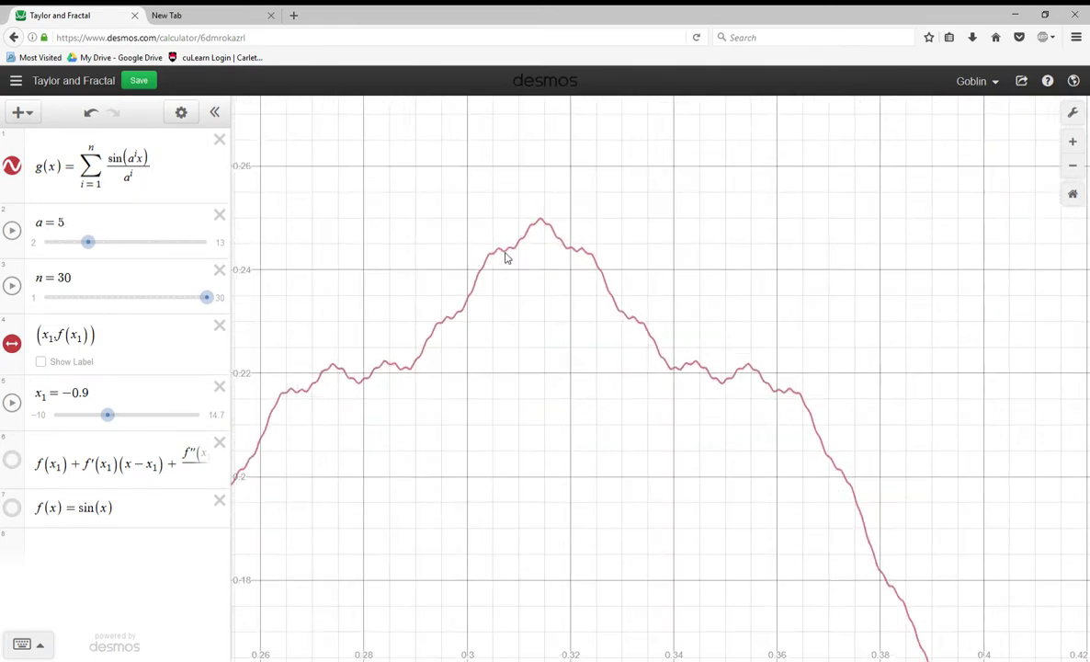
{"action": "scroll", "coordinate": [510, 253], "scroll_direction": "down", "scroll_amount": 6}
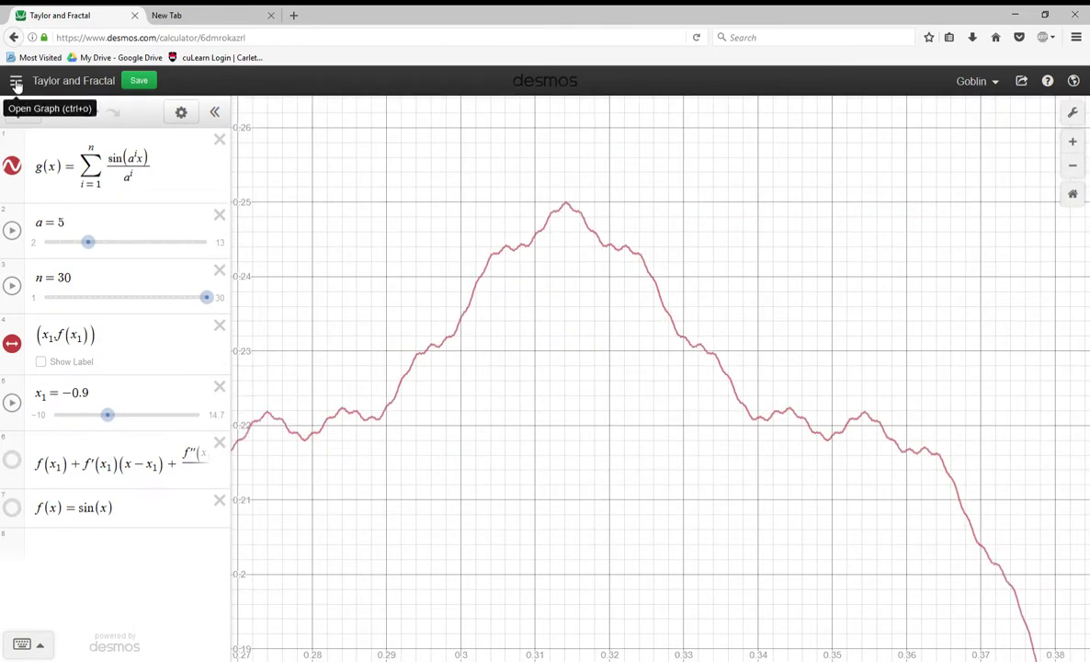
{"action": "left_click", "coordinate": [16, 82]}
{"action": "left_click", "coordinate": [17, 82]}
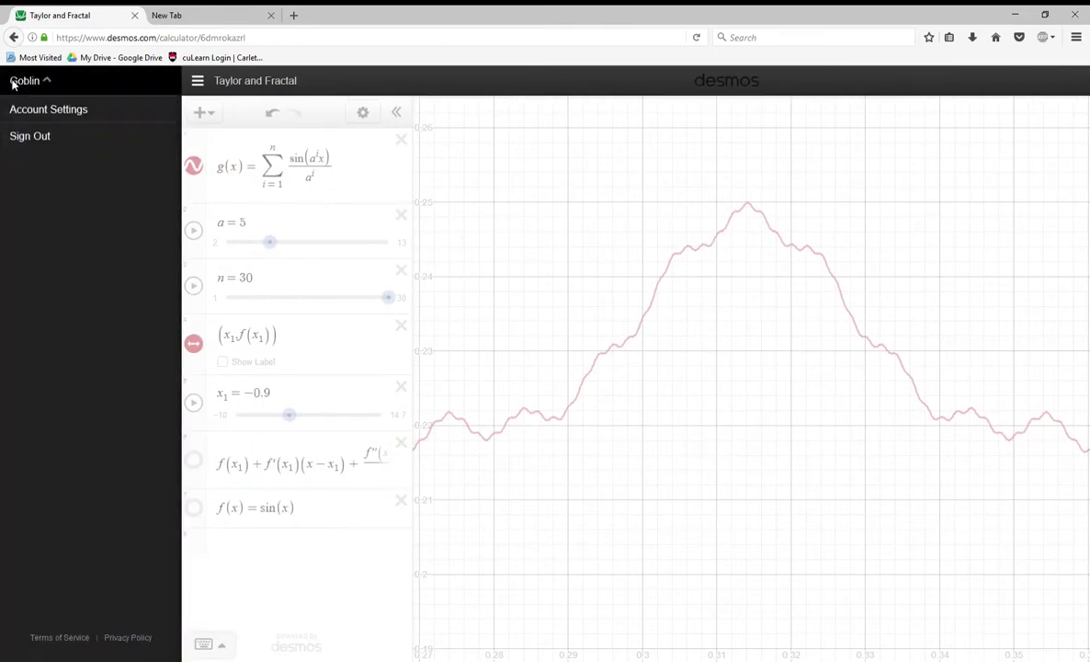
{"action": "left_click", "coordinate": [223, 134]}
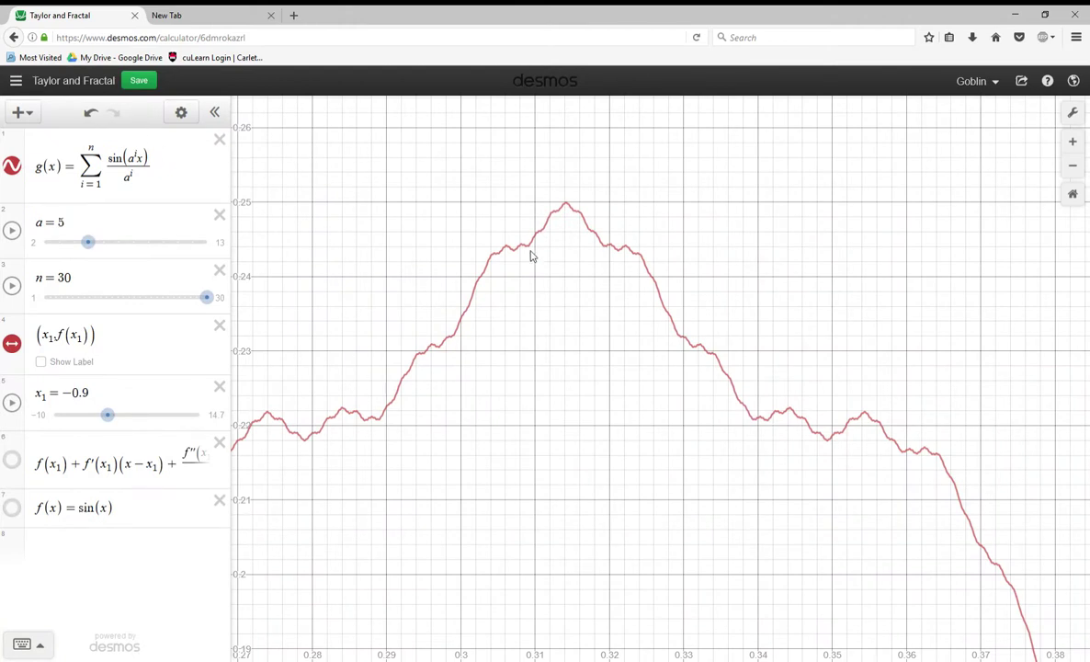
Hide the g(x) curve and show the Taylor polynomial about x₁ together with f(x) = sin(x), framed around the origin
{"action": "left_click", "coordinate": [14, 166]}
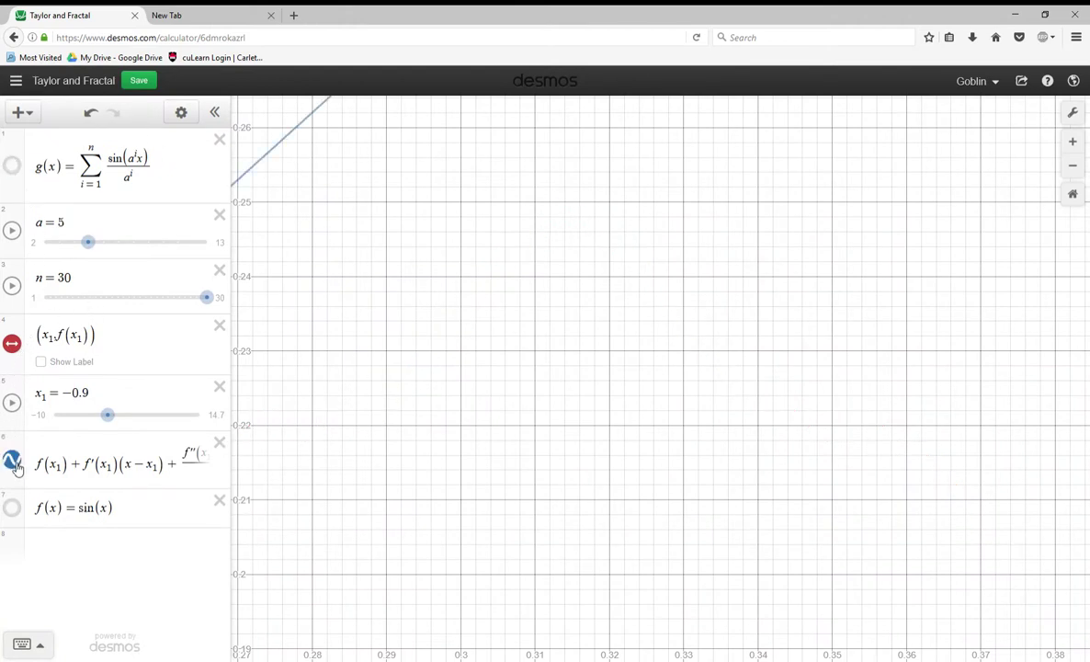
{"action": "scroll", "coordinate": [643, 443], "scroll_direction": "down", "scroll_amount": 5}
{"action": "scroll", "coordinate": [546, 443], "scroll_direction": "down", "scroll_amount": 1}
{"action": "left_click_drag", "start_coordinate": [555, 496], "coordinate": [830, 109]}
{"action": "scroll", "coordinate": [589, 366], "scroll_direction": "down", "scroll_amount": 2}
{"action": "scroll", "coordinate": [589, 366], "scroll_direction": "down", "scroll_amount": 3}
{"action": "scroll", "coordinate": [577, 365], "scroll_direction": "down", "scroll_amount": 1}
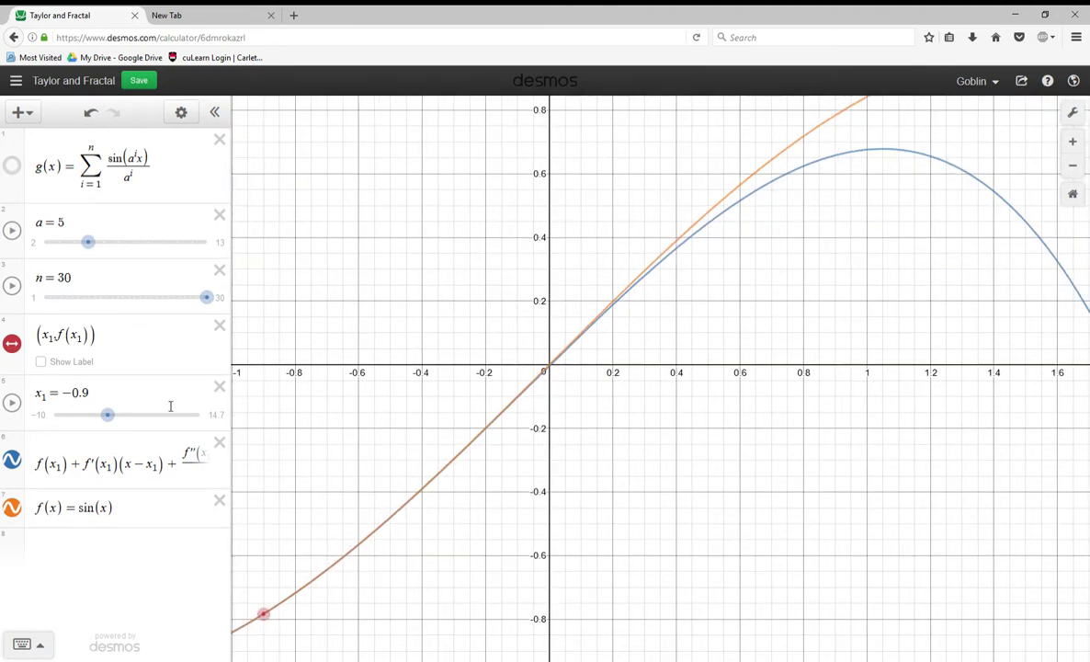
Move the Taylor expansion point x₁ to -0.2 and on along the sine curve to its peak at 1.57
{"action": "mouse_move", "coordinate": [108, 415]}
{"action": "left_mouse_down"}
{"action": "mouse_move", "coordinate": [133, 418]}
{"action": "mouse_move", "coordinate": [110, 419]}
{"action": "left_mouse_up"}
{"action": "scroll", "coordinate": [520, 447], "scroll_direction": "down", "scroll_amount": 3}
{"action": "scroll", "coordinate": [520, 451], "scroll_direction": "down", "scroll_amount": 4}
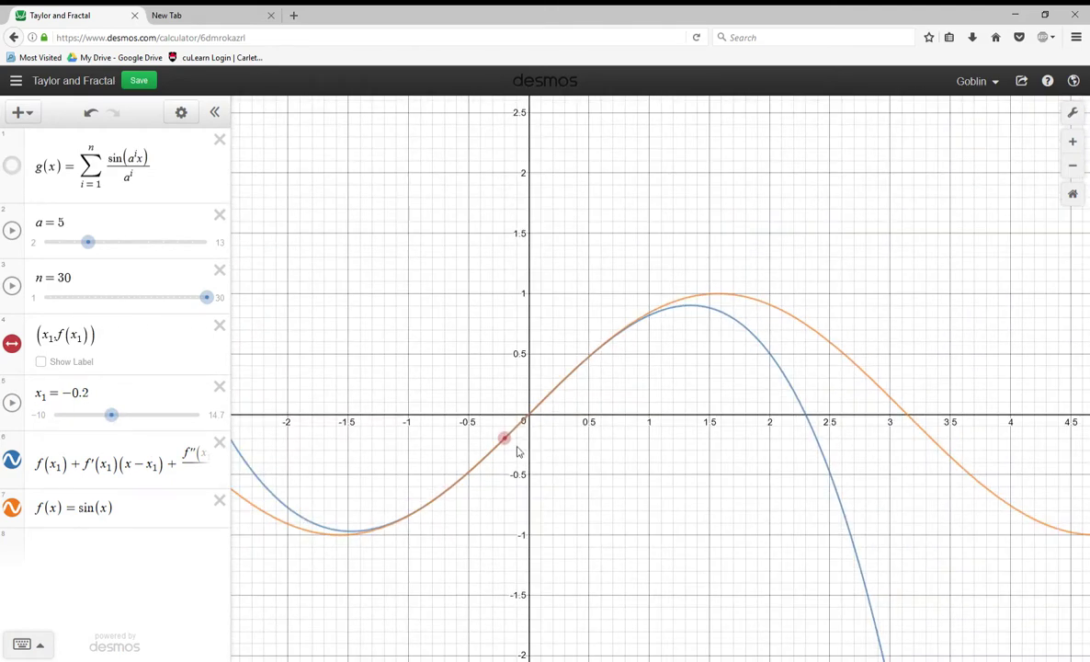
{"action": "scroll", "coordinate": [602, 516], "scroll_direction": "down", "scroll_amount": 4}
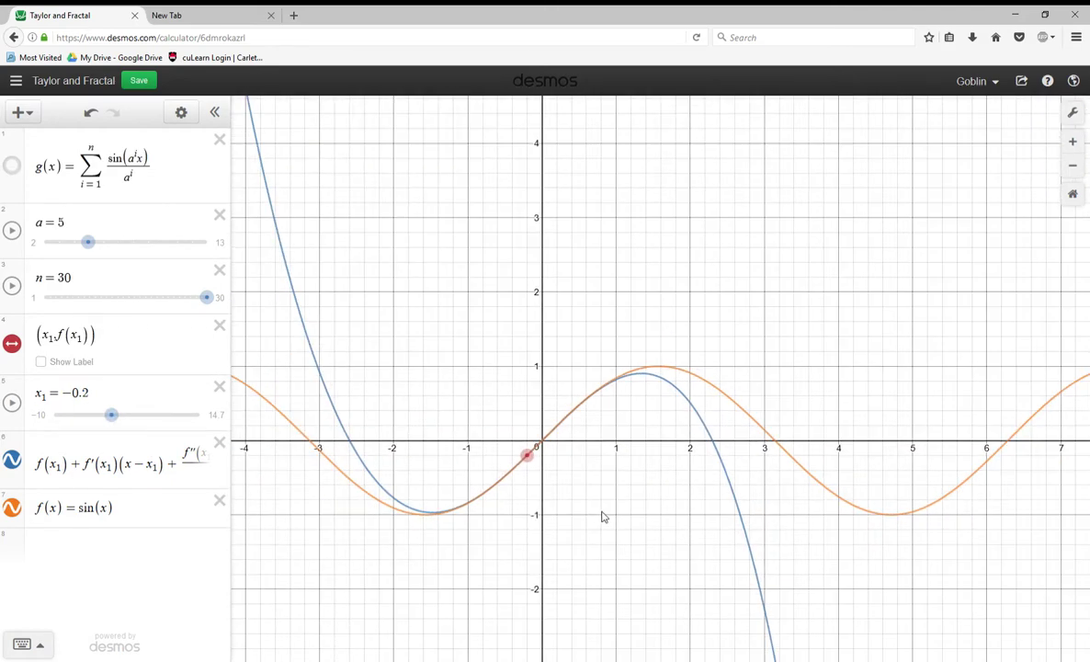
{"action": "left_click_drag", "start_coordinate": [559, 474], "coordinate": [637, 515]}
{"action": "left_click", "coordinate": [50, 506]}
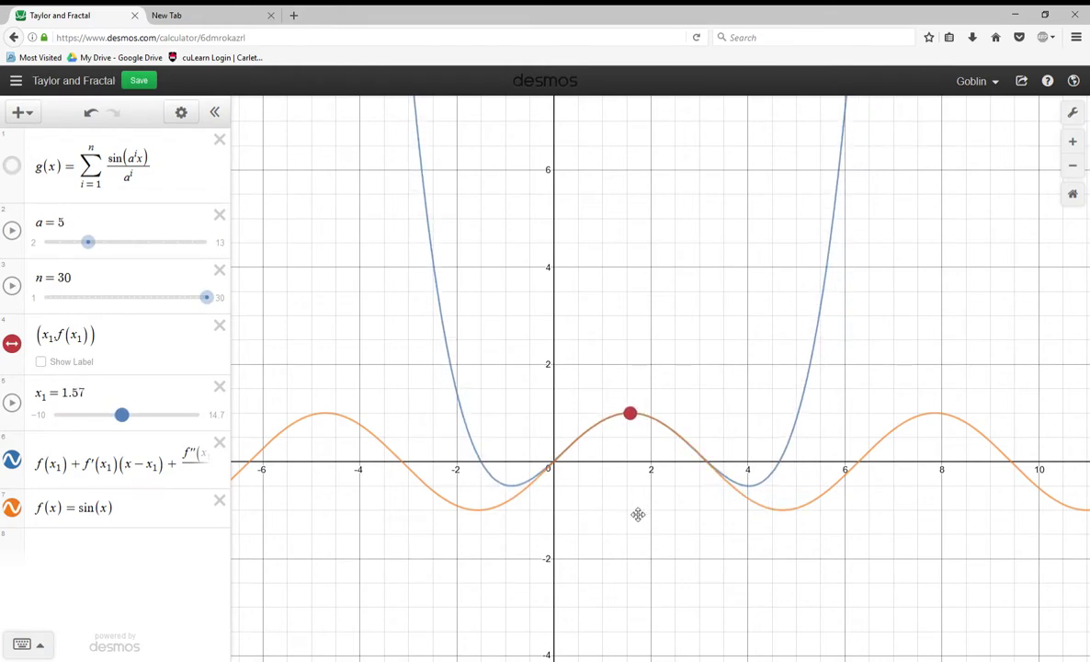
Move the Taylor expansion point x₁ back to 0.74 and on along the sine curve to 4.88, then reveal the full polynomial expression
{"action": "left_click_drag", "start_coordinate": [637, 512], "coordinate": [637, 512]}
{"action": "left_click_drag", "start_coordinate": [629, 418], "coordinate": [596, 450]}
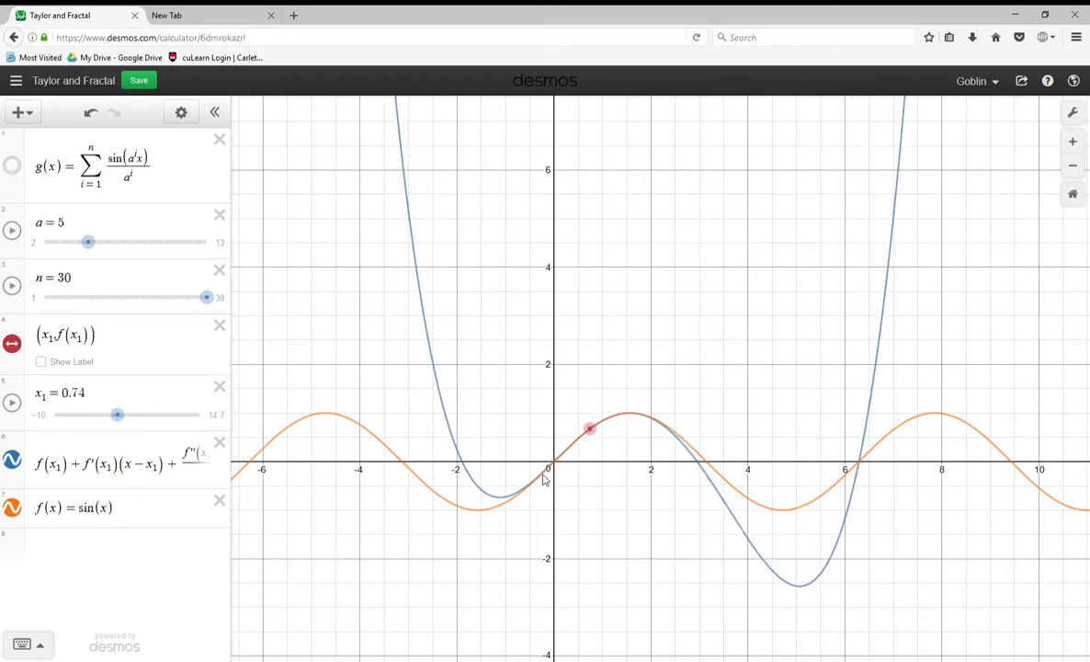
{"action": "left_click_drag", "start_coordinate": [590, 432], "coordinate": [789, 508]}
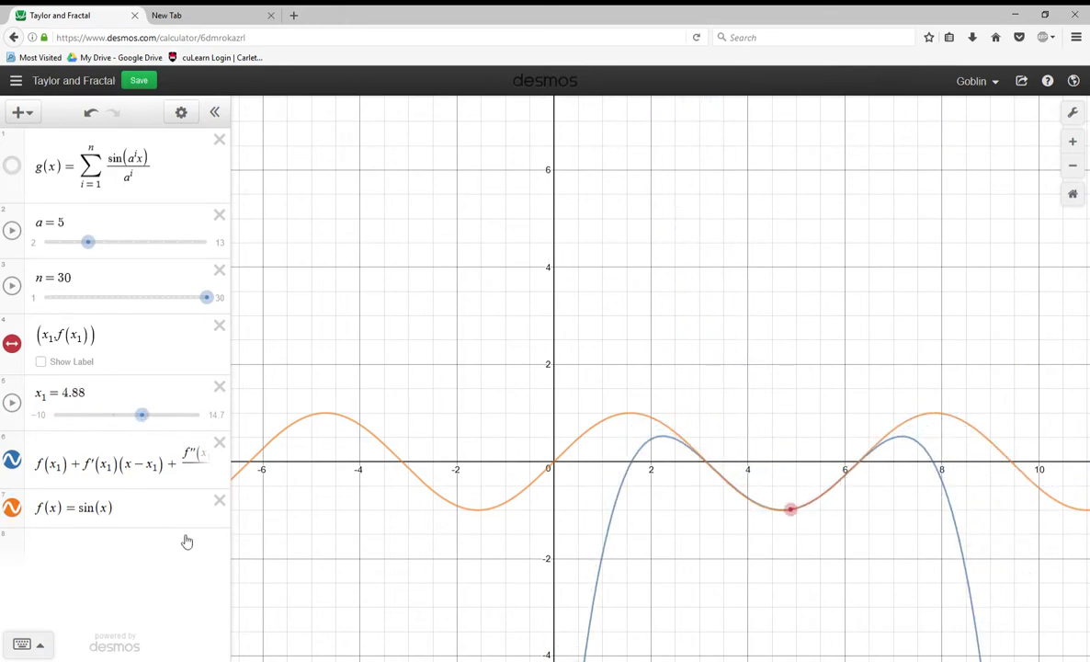
{"action": "left_click_drag", "start_coordinate": [122, 464], "coordinate": [435, 471]}
{"action": "left_click", "coordinate": [511, 426]}
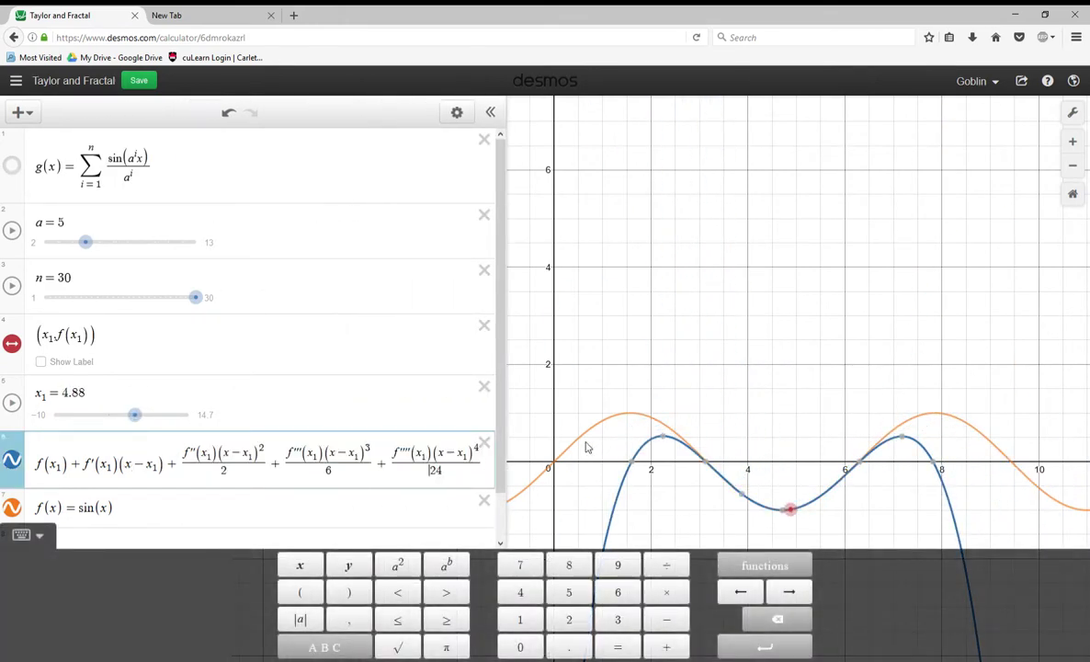
Open the saved graph Flower
{"action": "left_click", "coordinate": [41, 111]}
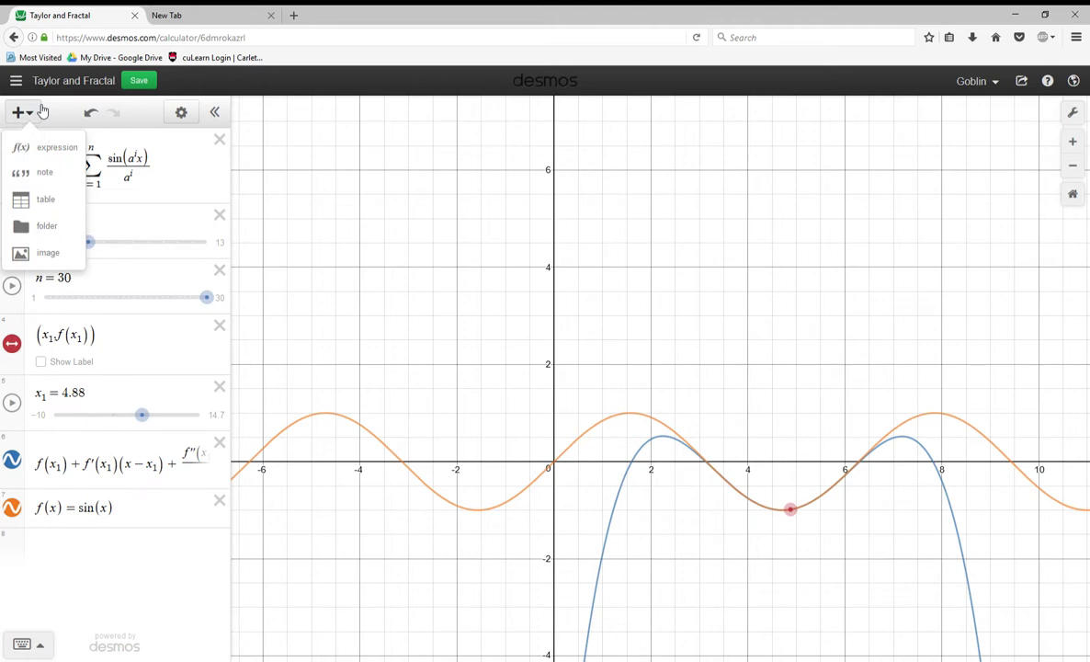
{"action": "left_click", "coordinate": [168, 163]}
{"action": "left_click", "coordinate": [15, 81]}
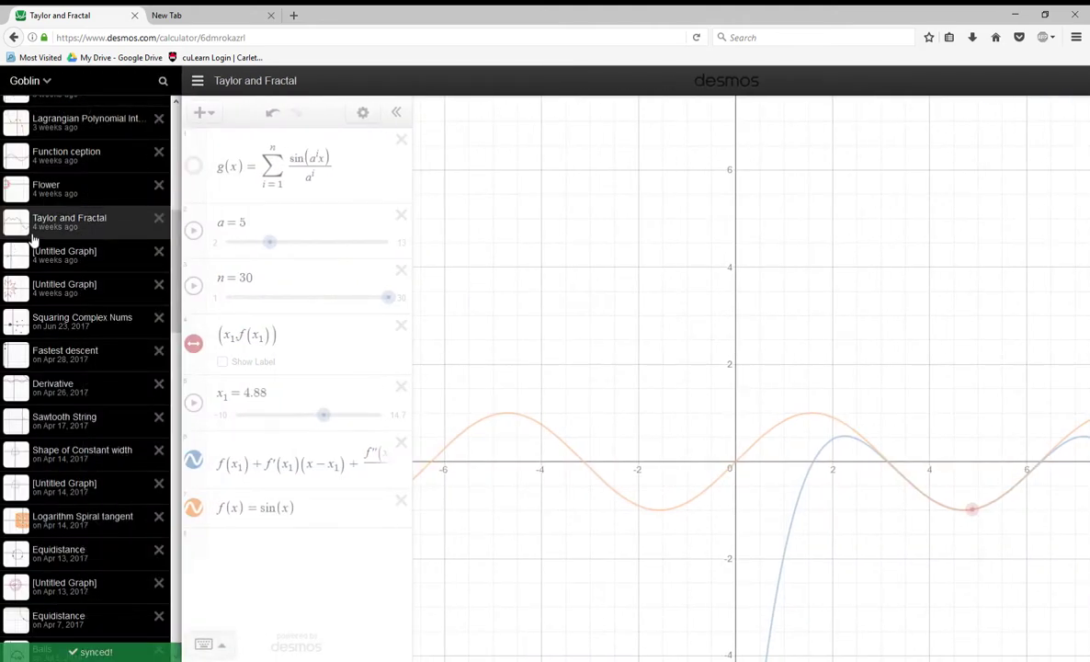
{"action": "scroll", "coordinate": [25, 202], "scroll_direction": "up", "scroll_amount": 1}
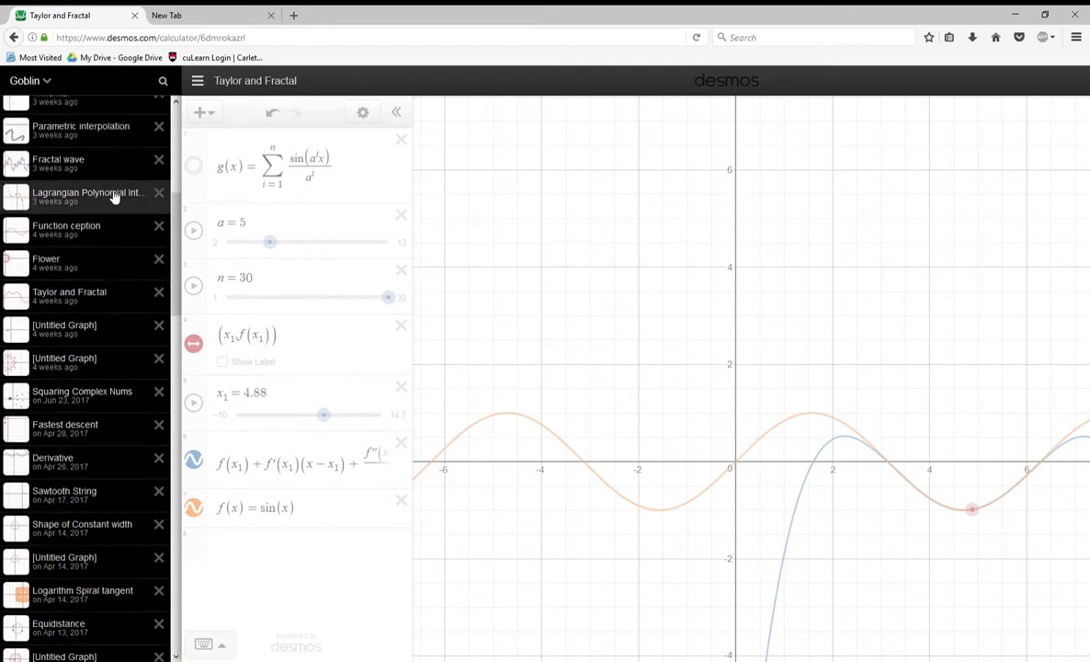
{"action": "left_click", "coordinate": [70, 261]}
{"action": "left_click", "coordinate": [381, 410]}
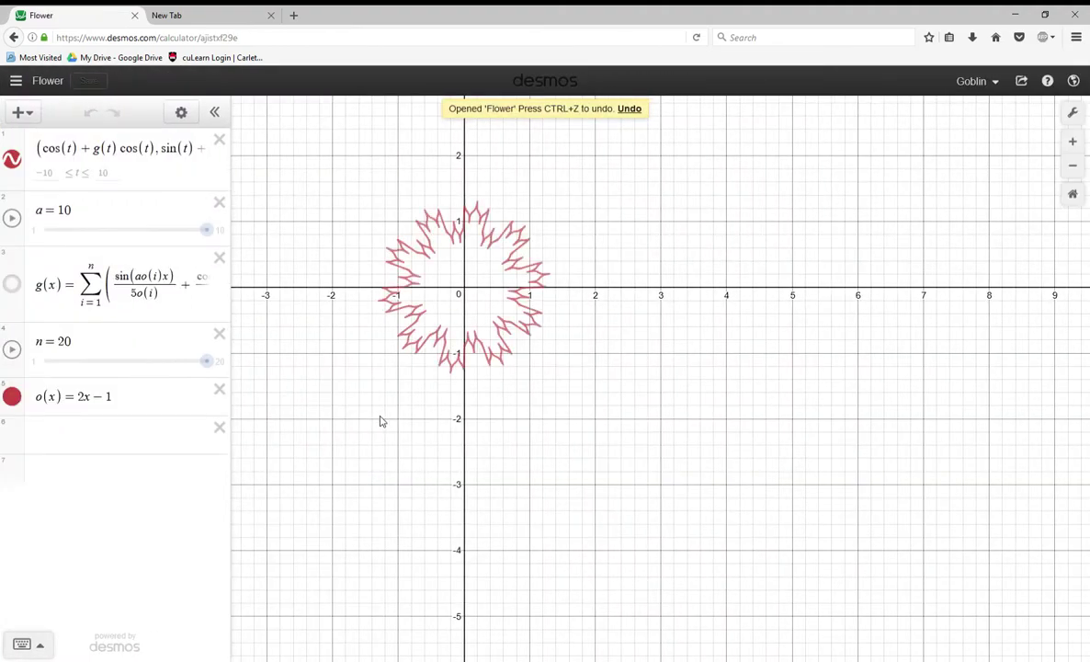
Set a to 5 and view the reshaped flower curve enlarged around the origin
{"action": "left_click_drag", "start_coordinate": [208, 231], "coordinate": [117, 230]}
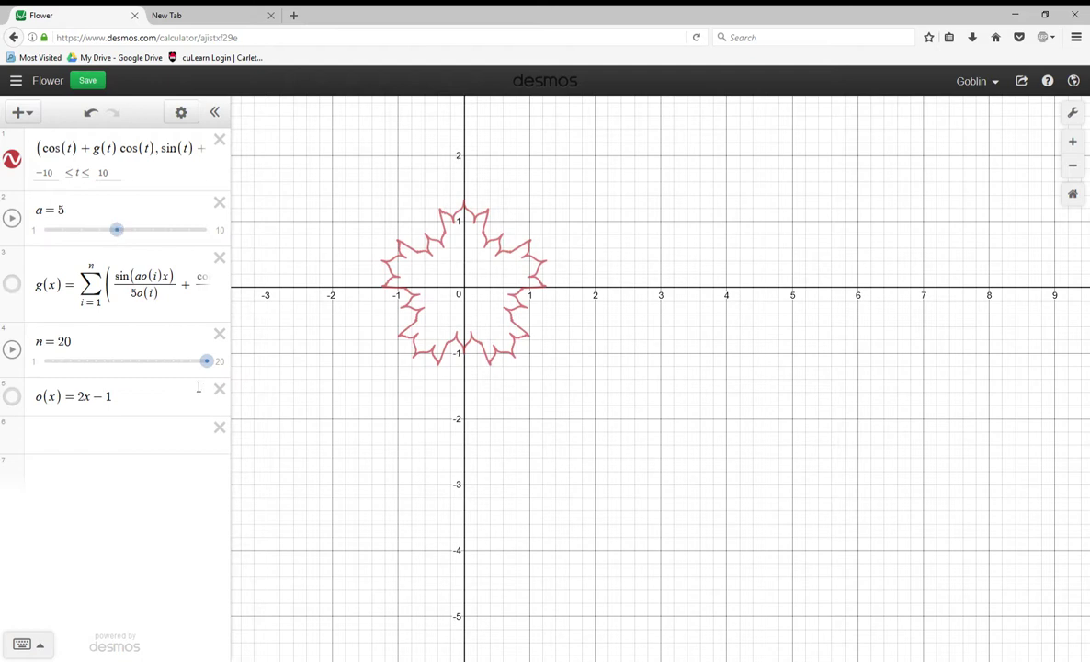
{"action": "left_click_drag", "start_coordinate": [207, 360], "coordinate": [235, 404]}
{"action": "scroll", "coordinate": [528, 316], "scroll_direction": "up", "scroll_amount": 5}
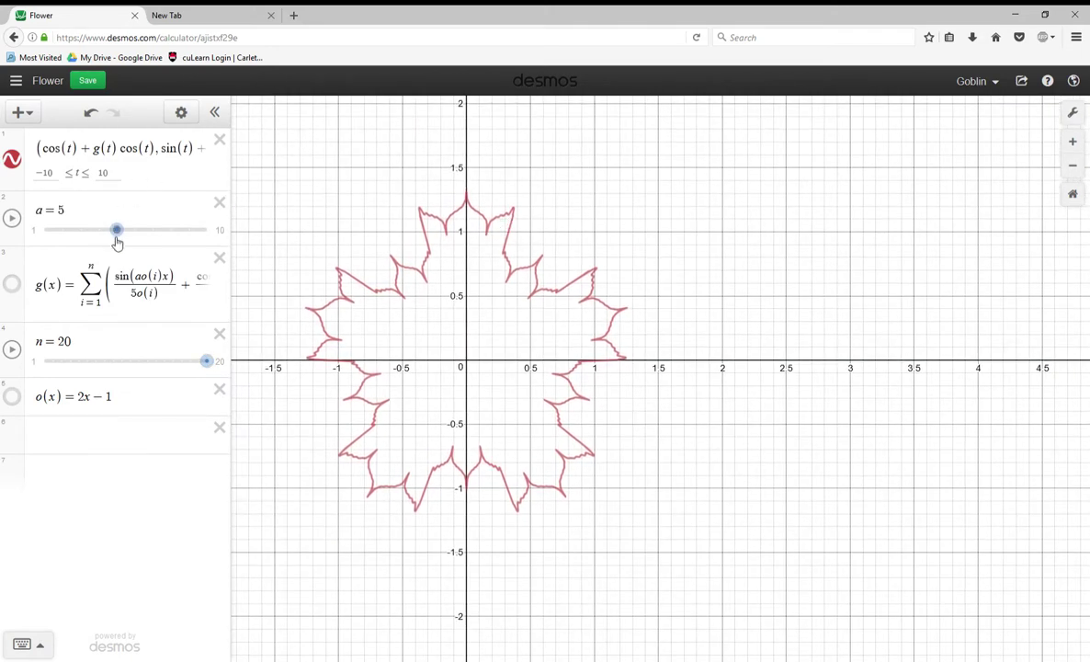
{"action": "left_click_drag", "start_coordinate": [116, 231], "coordinate": [112, 268]}
{"action": "left_click", "coordinate": [16, 79]}
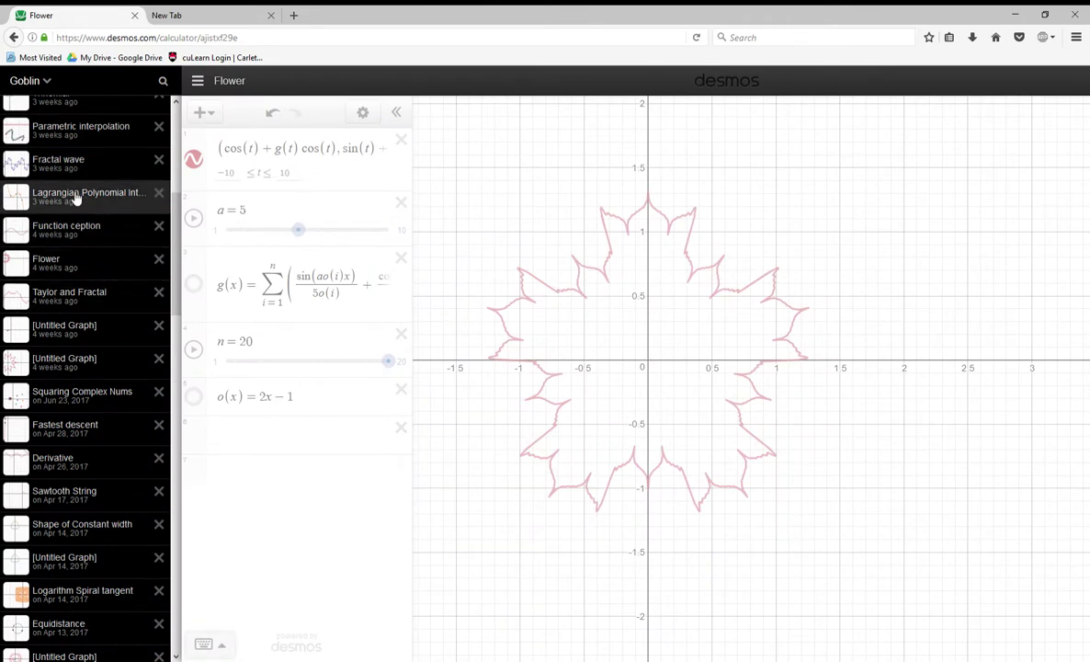
{"action": "left_click", "coordinate": [234, 195]}
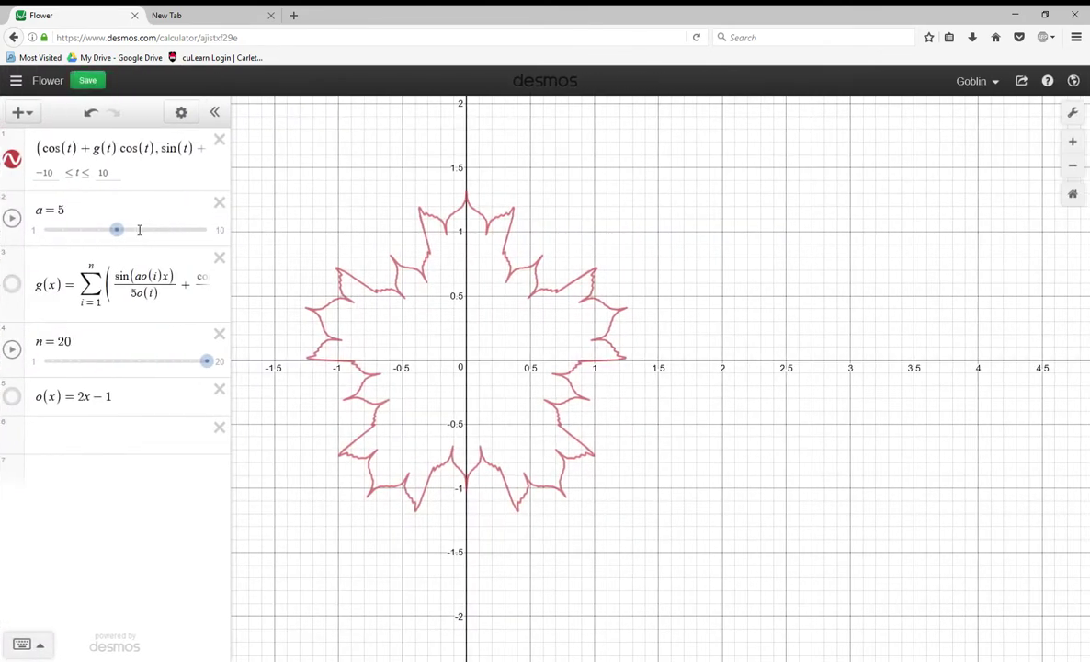
Set a to 1, 2 and 3 in turn to reshape the flower curve, finishing at 6
{"action": "left_click_drag", "start_coordinate": [117, 229], "coordinate": [43, 230]}
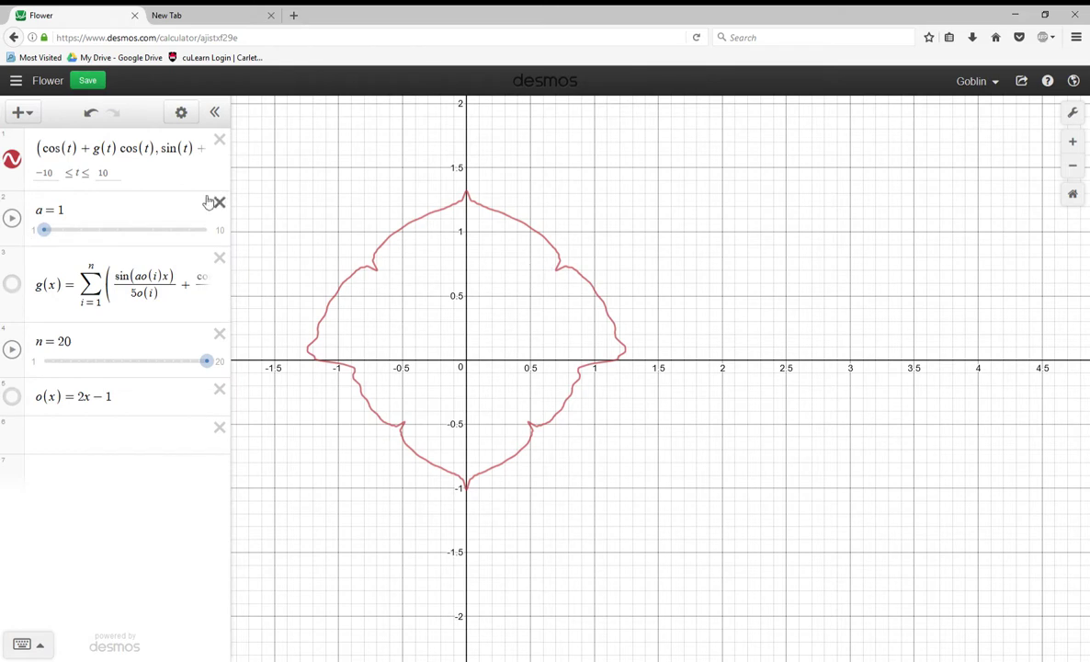
{"action": "left_click_drag", "start_coordinate": [45, 231], "coordinate": [62, 237]}
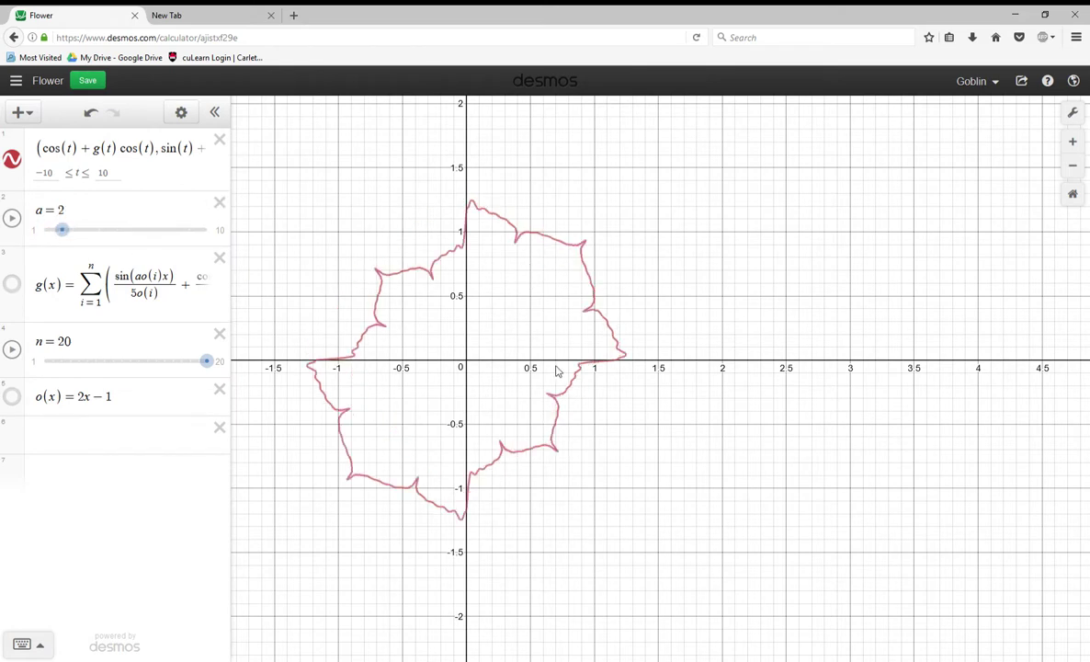
{"action": "left_click", "coordinate": [80, 230]}
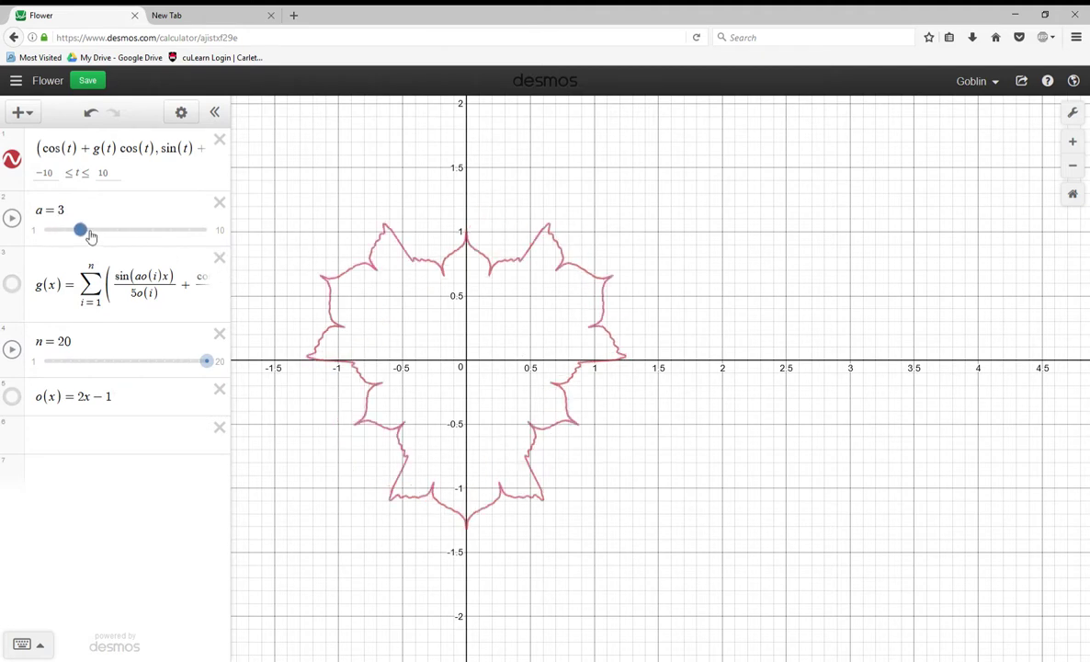
{"action": "left_click_drag", "start_coordinate": [98, 232], "coordinate": [136, 231]}
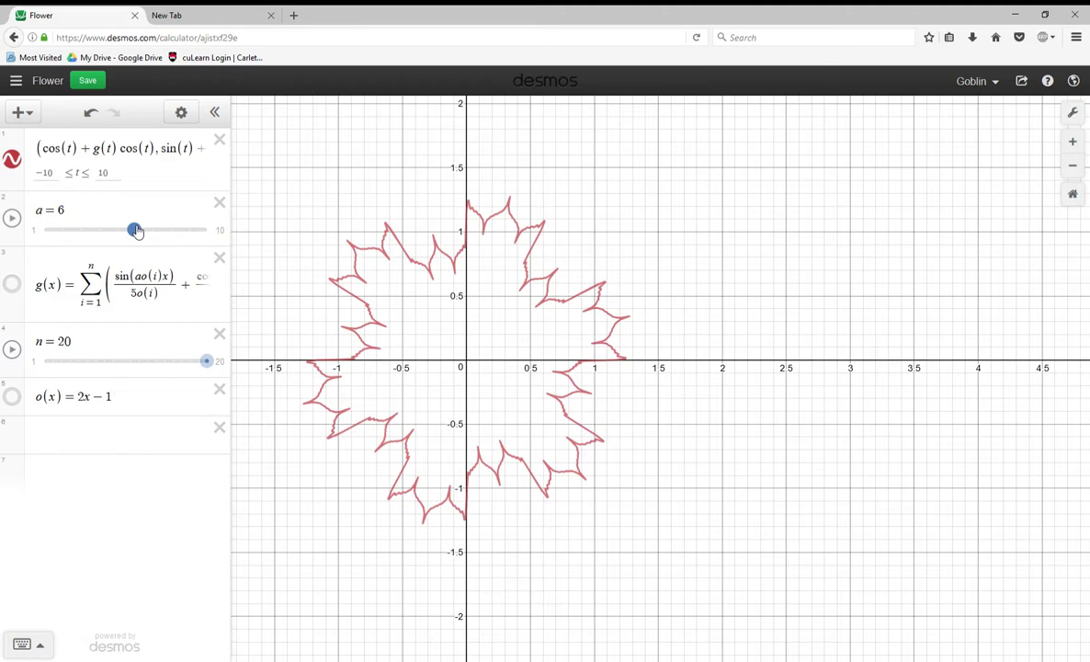
Open the saved graph Function ception
{"action": "left_click", "coordinate": [16, 81]}
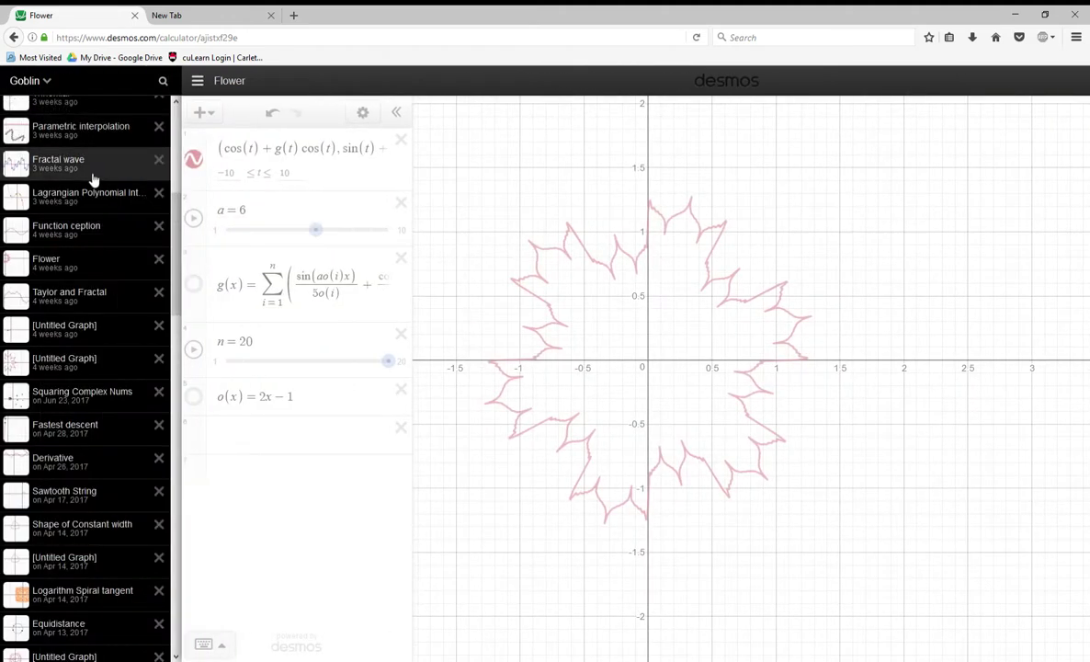
{"action": "left_click", "coordinate": [127, 223]}
{"action": "left_click", "coordinate": [402, 371]}
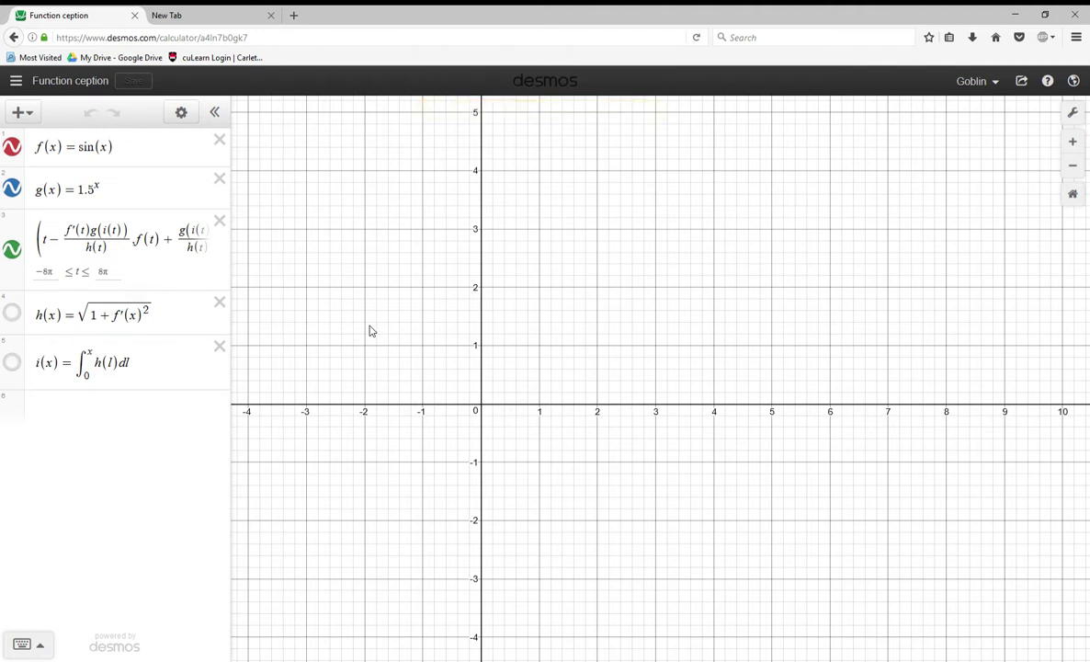
Examine the arc-length integral i(x) and the f′(x) term under the square root in h(x)
{"action": "left_click_drag", "start_coordinate": [144, 371], "coordinate": [109, 393]}
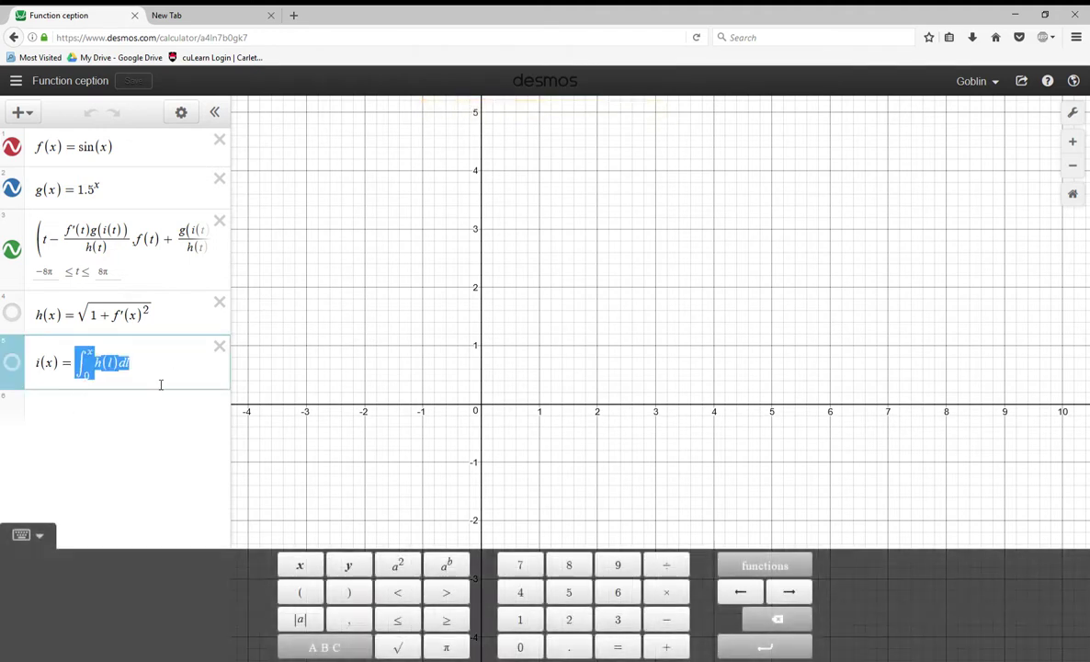
{"action": "left_click", "coordinate": [144, 315]}
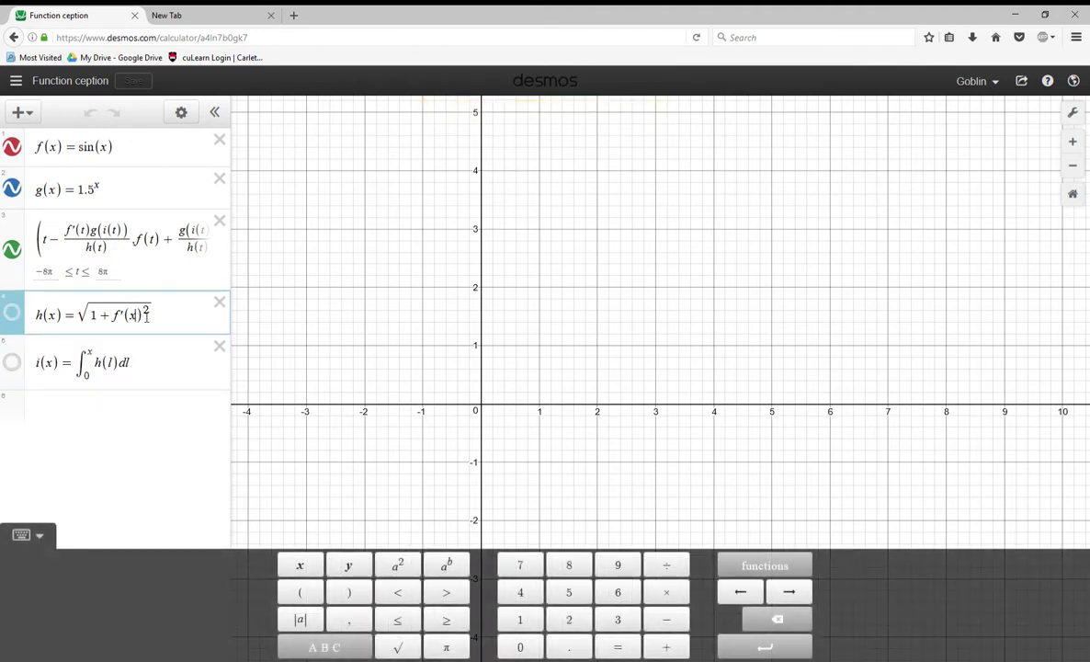
{"action": "left_click_drag", "start_coordinate": [154, 324], "coordinate": [74, 317]}
{"action": "left_click", "coordinate": [94, 315]}
{"action": "left_click_drag", "start_coordinate": [120, 319], "coordinate": [140, 319]}
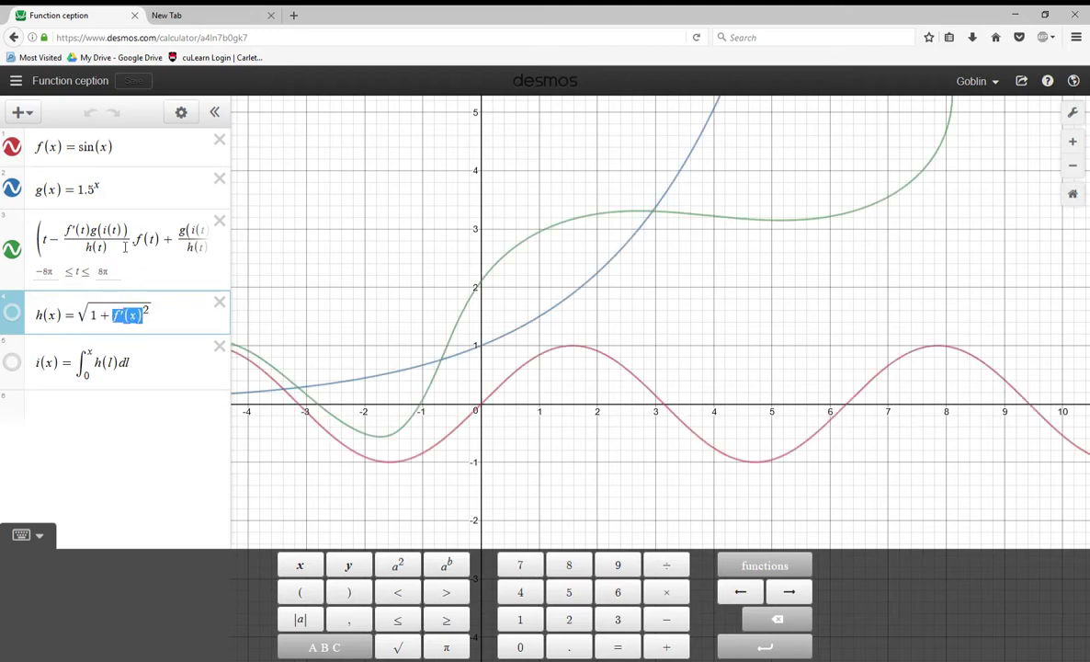
Examine how the green parametric curve wraps g(x) = 1.5^x along the sine wave, out to about y = 60
{"action": "left_click", "coordinate": [557, 304]}
{"action": "scroll", "coordinate": [561, 331], "scroll_direction": "down", "scroll_amount": 5}
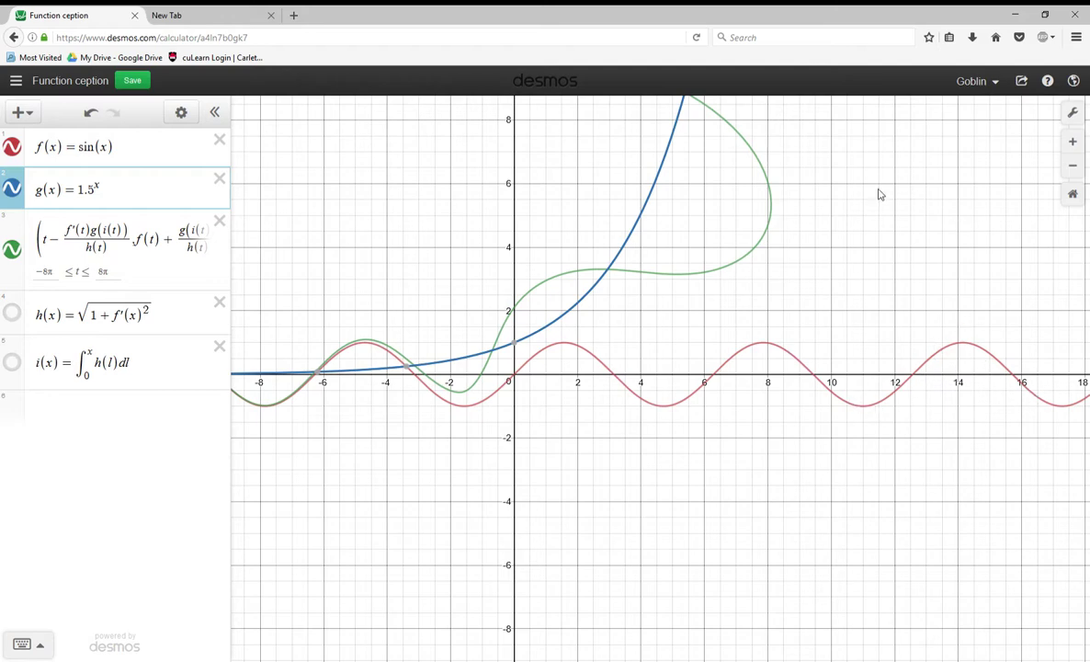
{"action": "scroll", "coordinate": [671, 275], "scroll_direction": "down", "scroll_amount": 2}
{"action": "scroll", "coordinate": [671, 276], "scroll_direction": "down", "scroll_amount": 5}
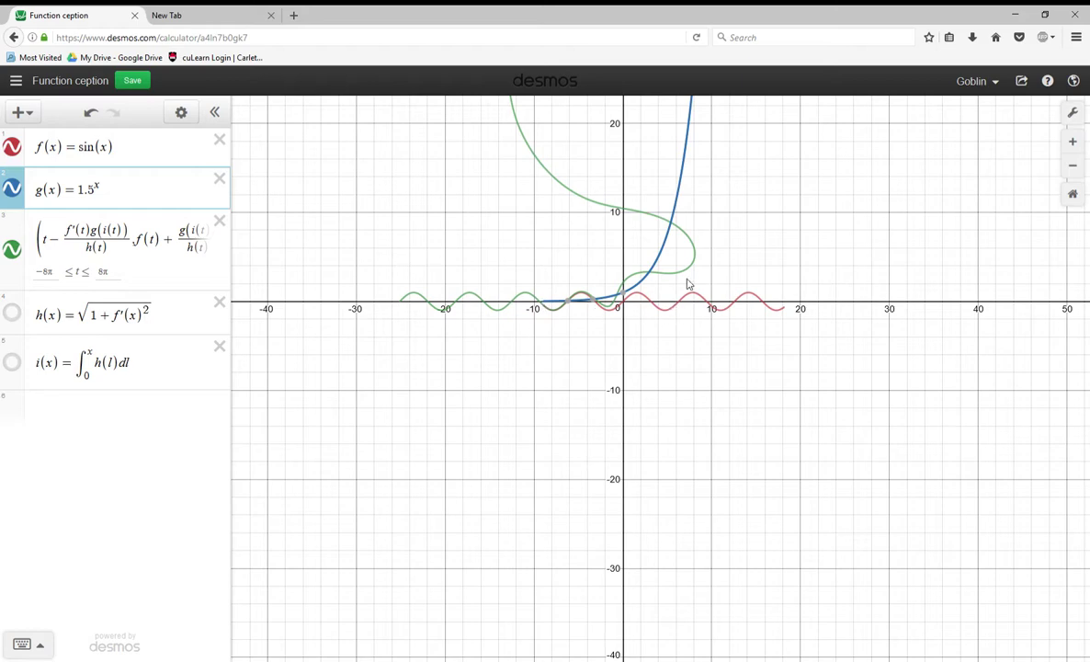
{"action": "left_click_drag", "start_coordinate": [739, 200], "coordinate": [535, 369]}
{"action": "scroll", "coordinate": [754, 441], "scroll_direction": "down", "scroll_amount": 3}
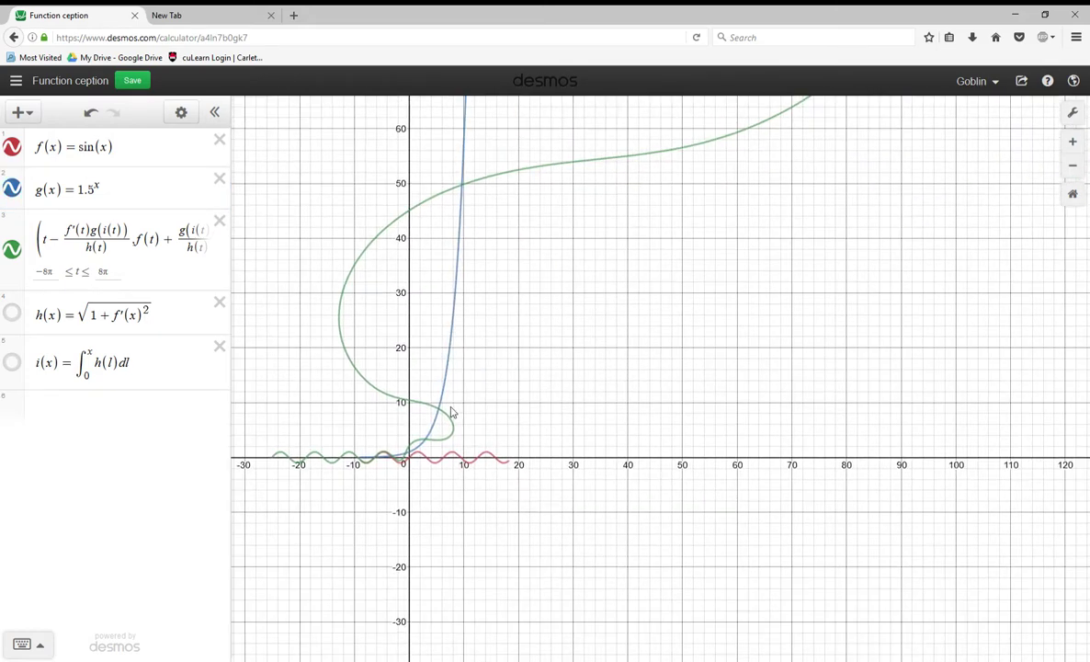
Swap the two base functions by setting f(x) to 1.5^x and g(x) to sin(x)
{"action": "double_click", "coordinate": [87, 189]}
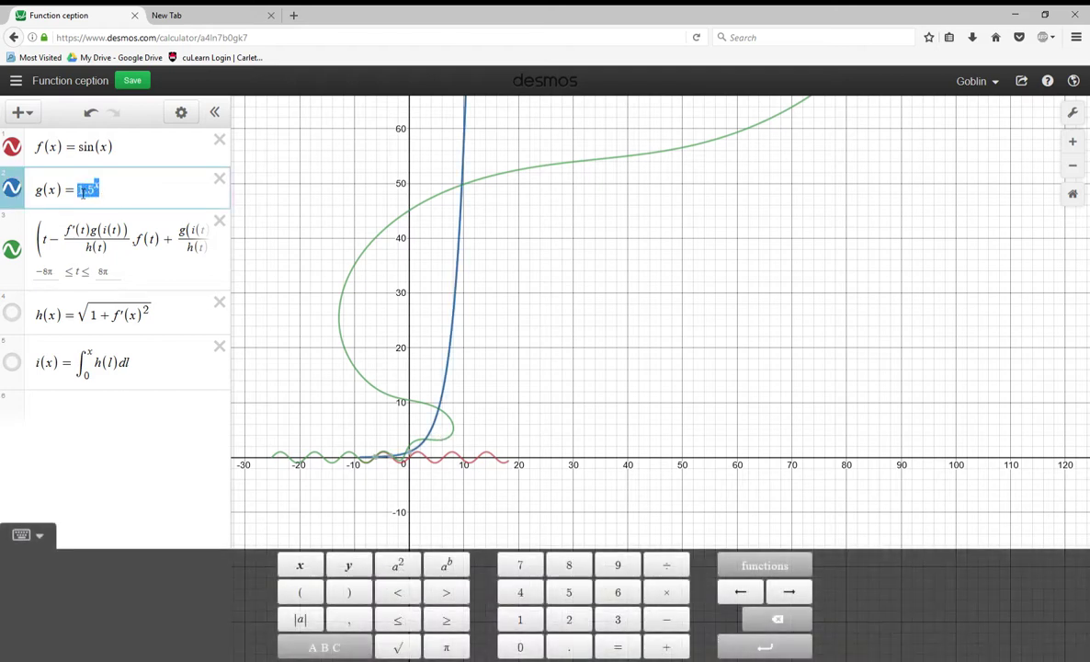
{"action": "key", "text": "BackSpace"}
{"action": "left_click_drag", "start_coordinate": [112, 149], "coordinate": [85, 160]}
{"action": "type", "text": "1.5"}
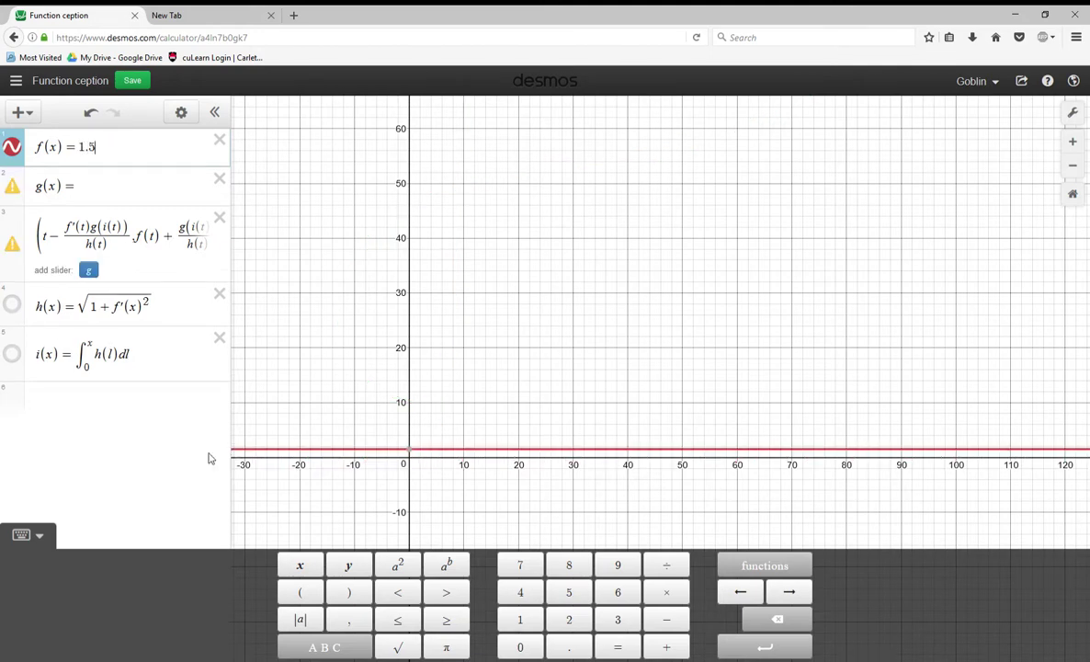
{"action": "left_click", "coordinate": [449, 565]}
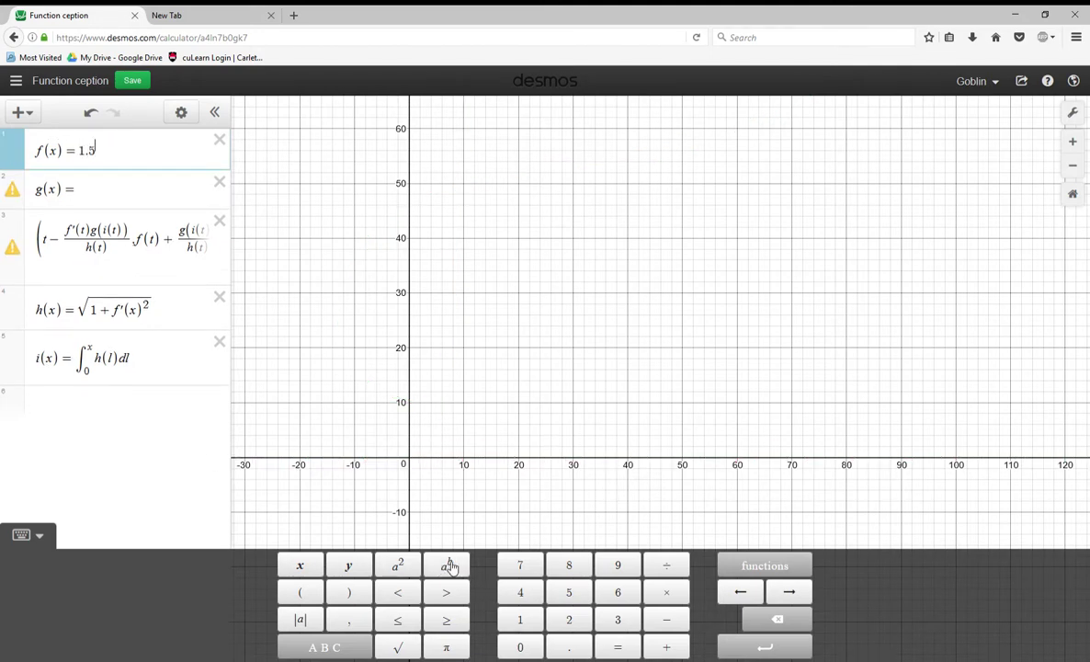
{"action": "type", "text": "x"}
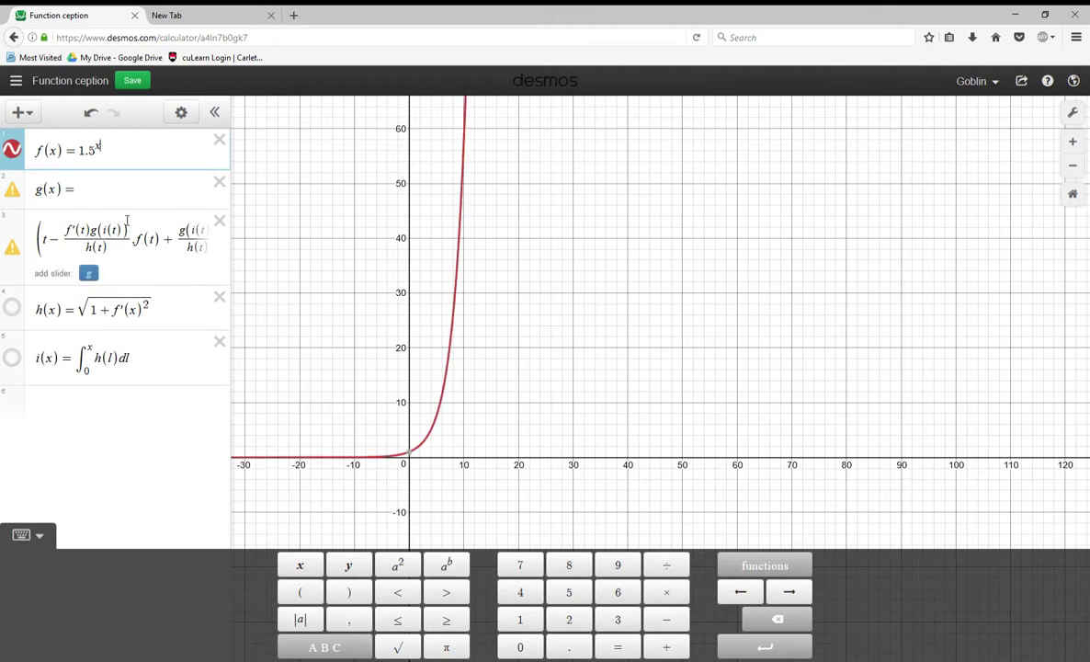
{"action": "left_click", "coordinate": [121, 194]}
{"action": "type", "text": "sin(x)"}
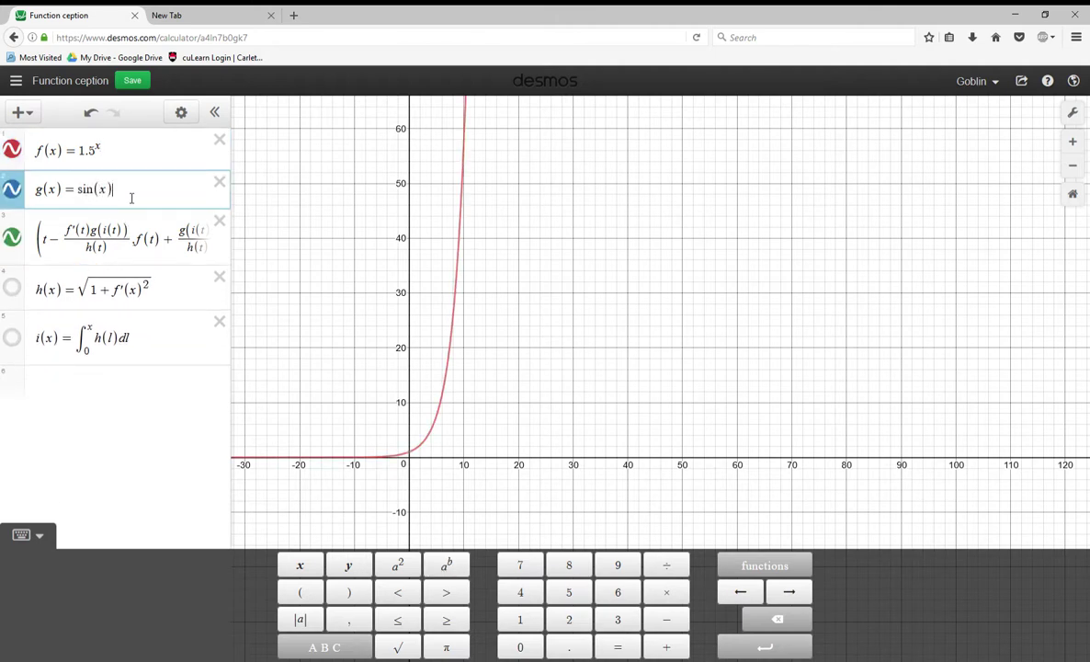
Try dividing sin(x) by 10 in g(x), and remove the divisor again
{"action": "type", "text": "/10"}
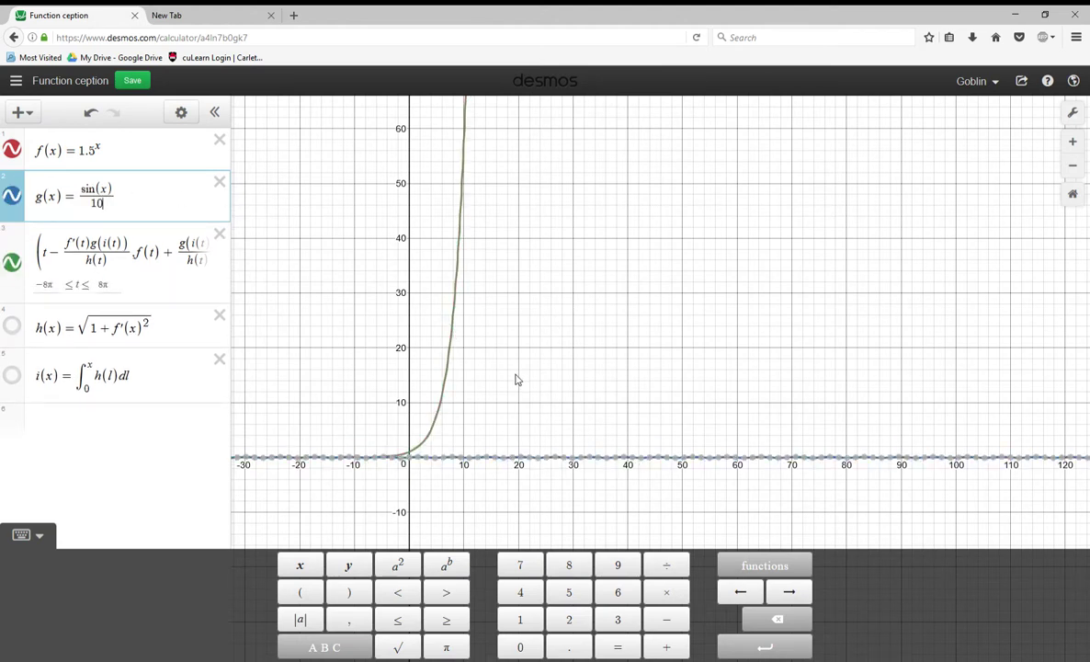
{"action": "key", "text": "BackSpace"}
{"action": "key", "text": "BackSpace"}
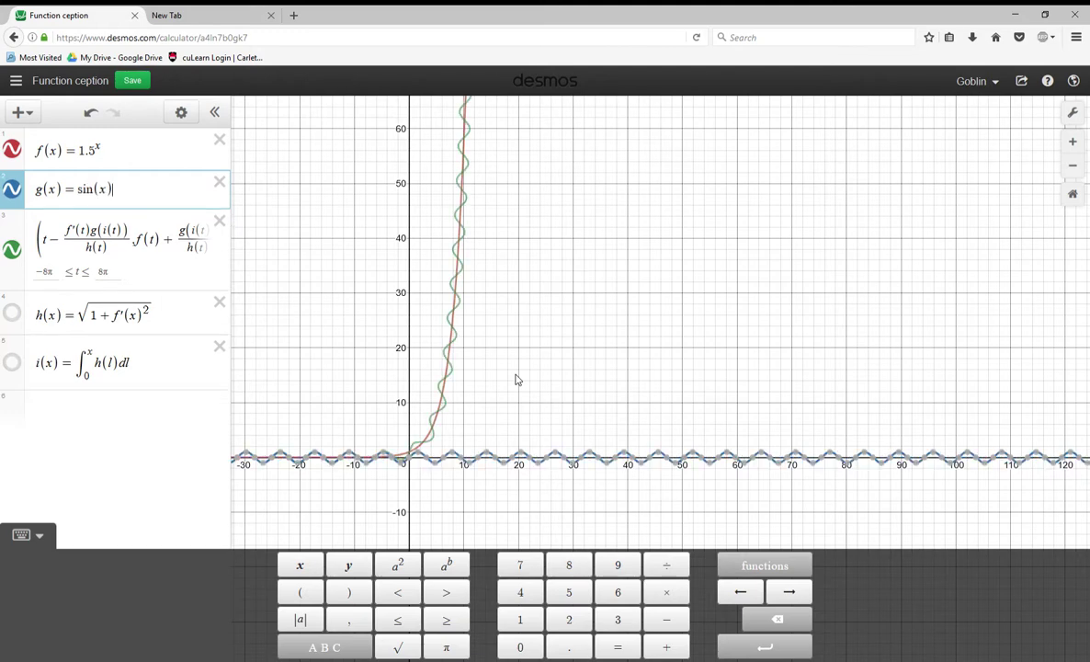
Examine how the green parametric curve oscillates around f(x) = 1.5^x, from near the origin up its steep climb
{"action": "left_click", "coordinate": [565, 401]}
{"action": "scroll", "coordinate": [510, 479], "scroll_direction": "up", "scroll_amount": 5}
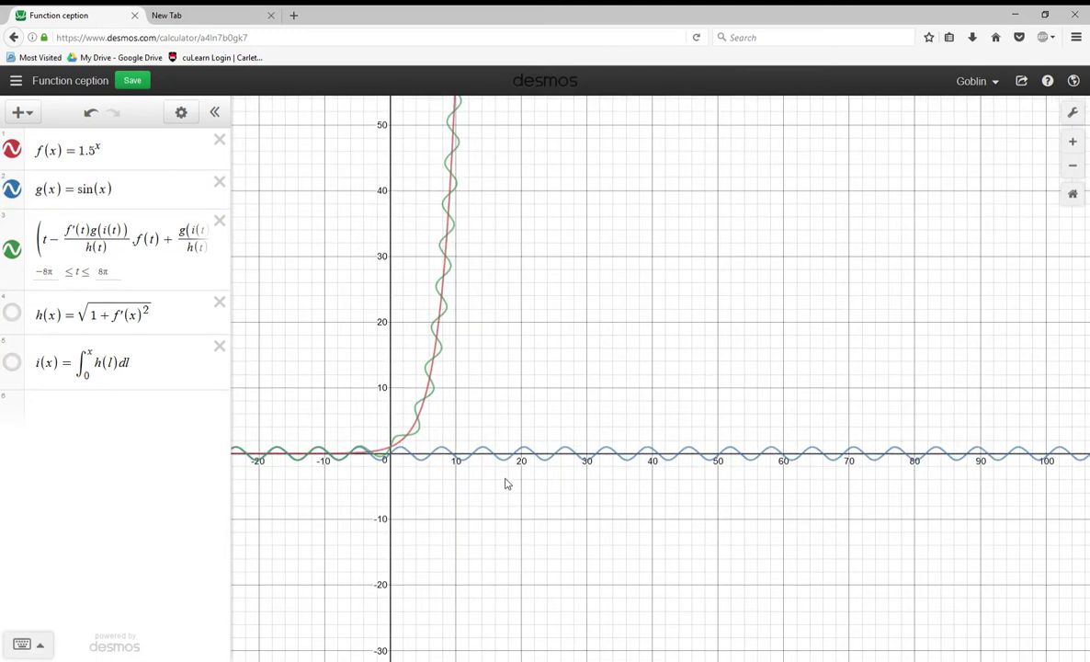
{"action": "left_click_drag", "start_coordinate": [547, 504], "coordinate": [792, 529]}
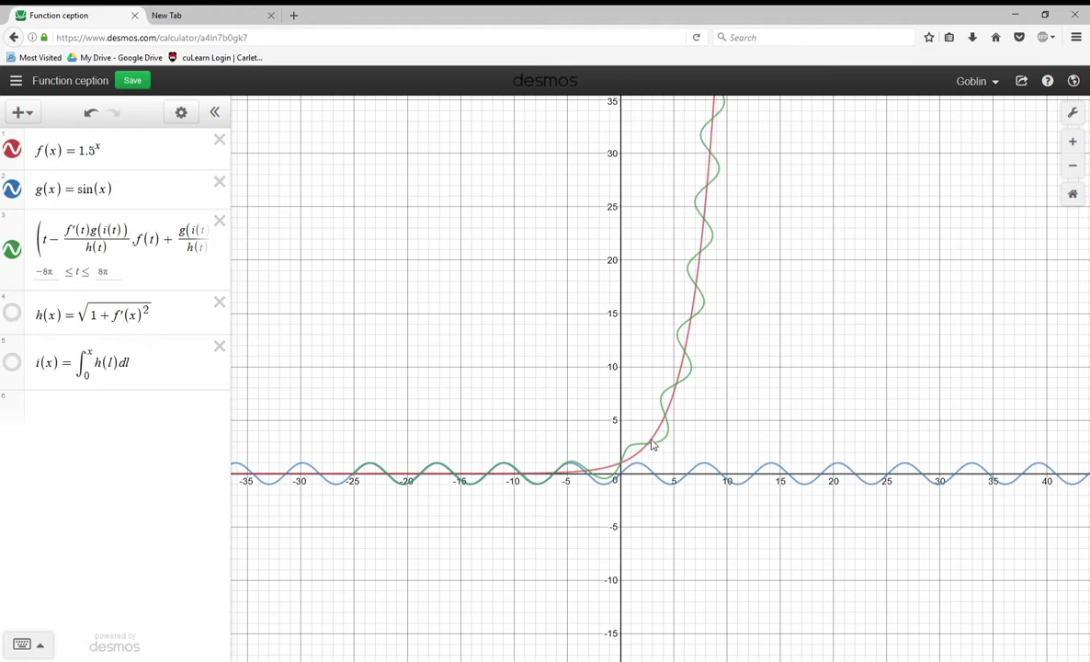
{"action": "left_click_drag", "start_coordinate": [733, 209], "coordinate": [644, 510]}
{"action": "scroll", "coordinate": [609, 403], "scroll_direction": "down", "scroll_amount": 2}
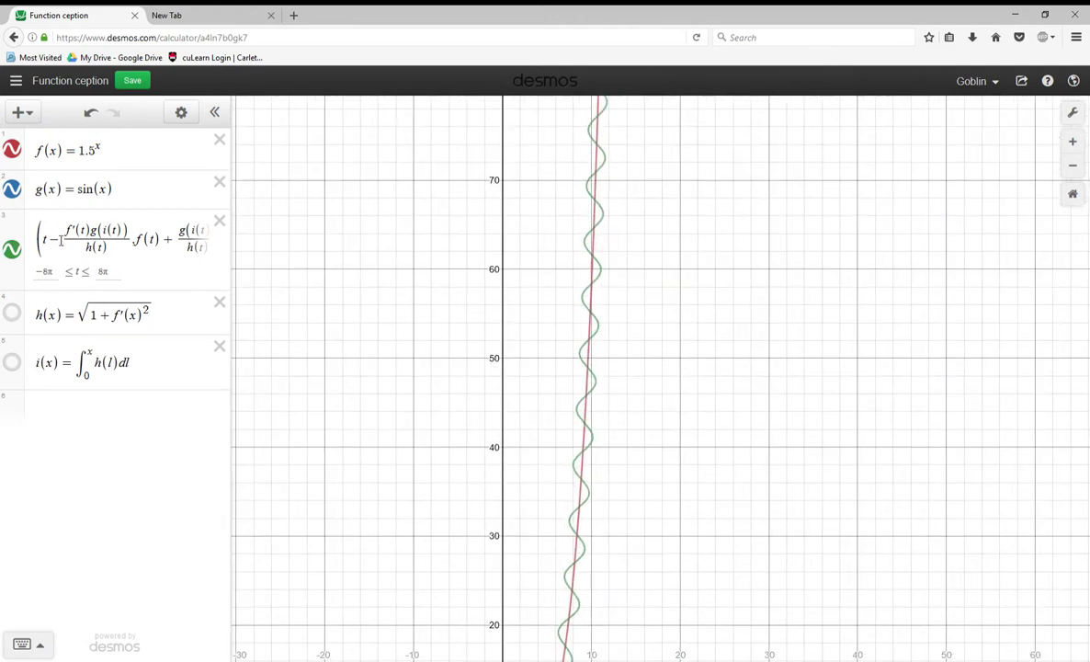
{"action": "left_click_drag", "start_coordinate": [56, 223], "coordinate": [292, 263]}
{"action": "left_click", "coordinate": [305, 276]}
{"action": "scroll", "coordinate": [665, 376], "scroll_direction": "down", "scroll_amount": 2}
{"action": "left_click_drag", "start_coordinate": [645, 414], "coordinate": [661, 134]}
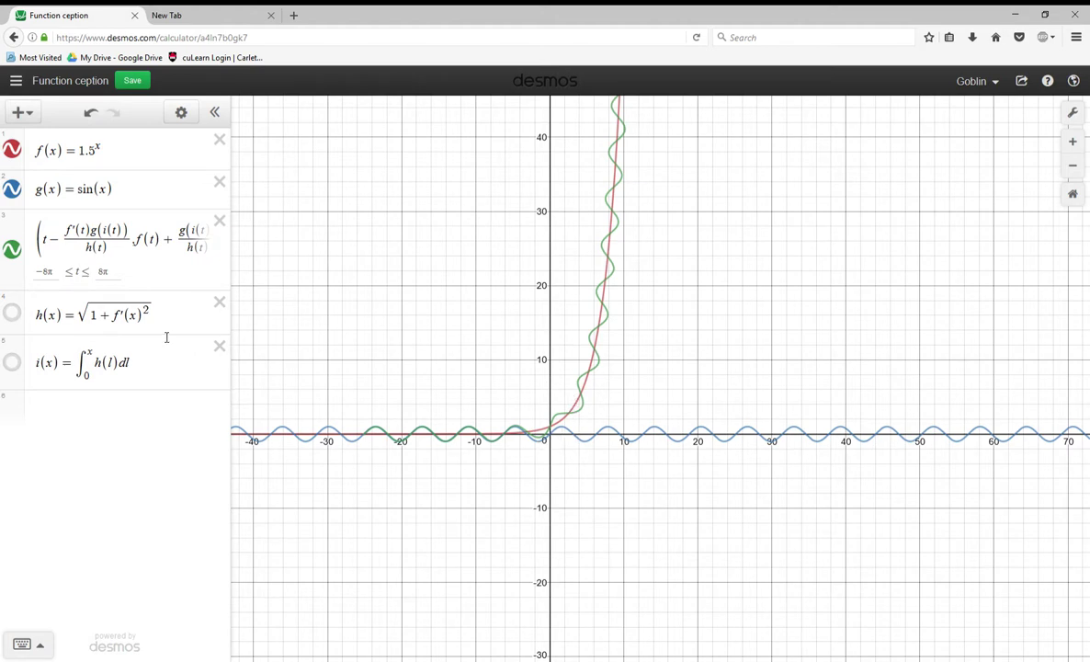
Open the saved graph "Lagrangian Polynomial Interpolation"
{"action": "left_click", "coordinate": [15, 80]}
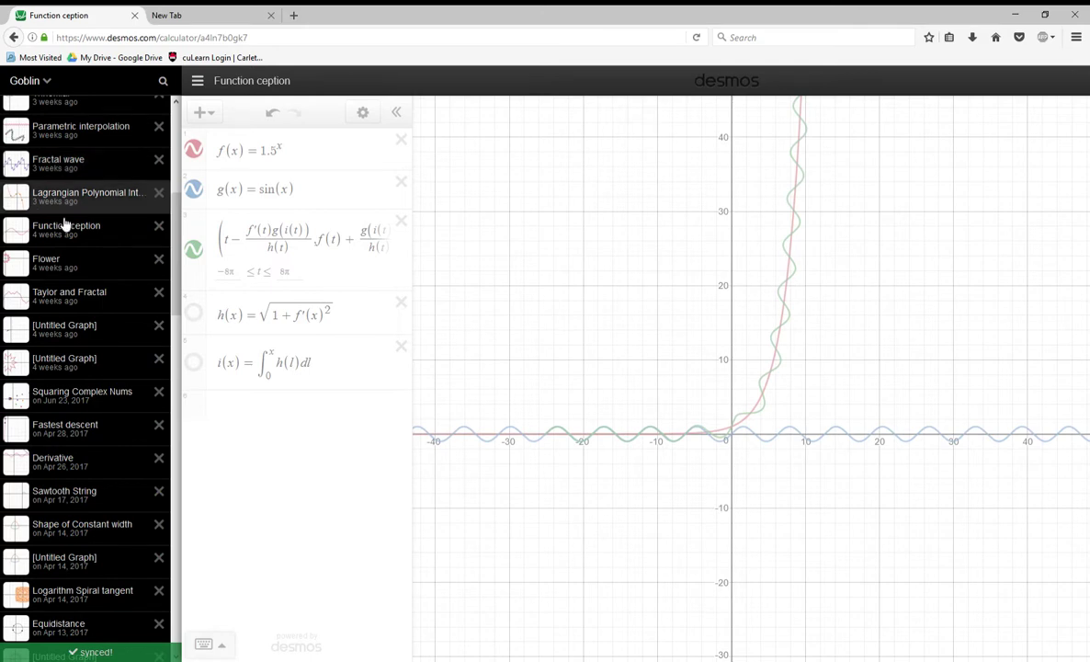
{"action": "mouse_move", "coordinate": [80, 195]}
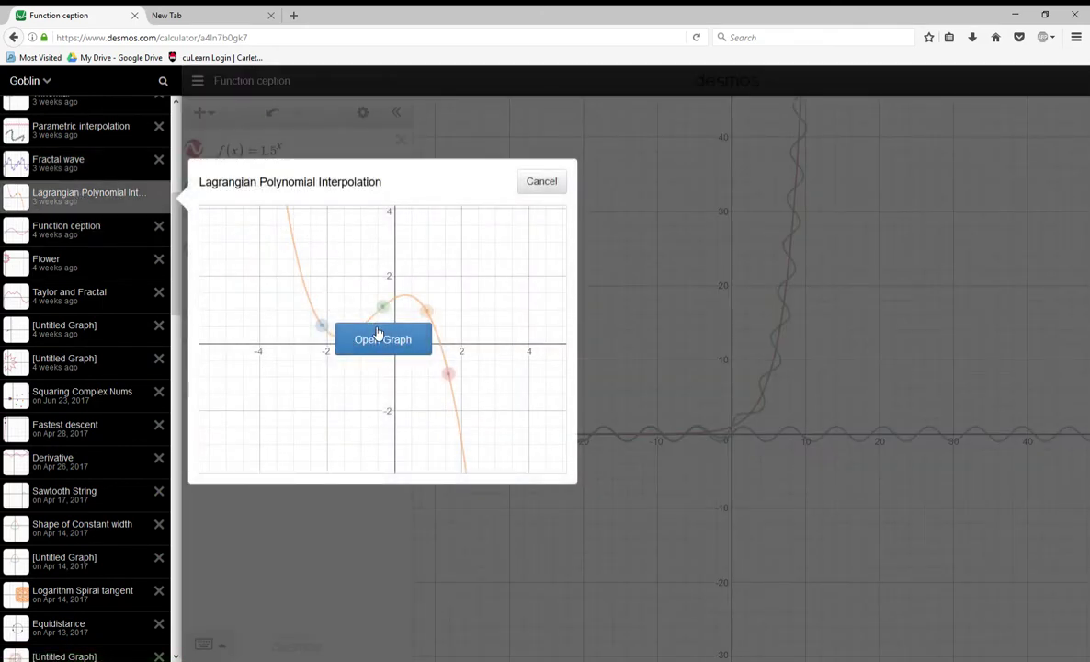
{"action": "left_click", "coordinate": [382, 338]}
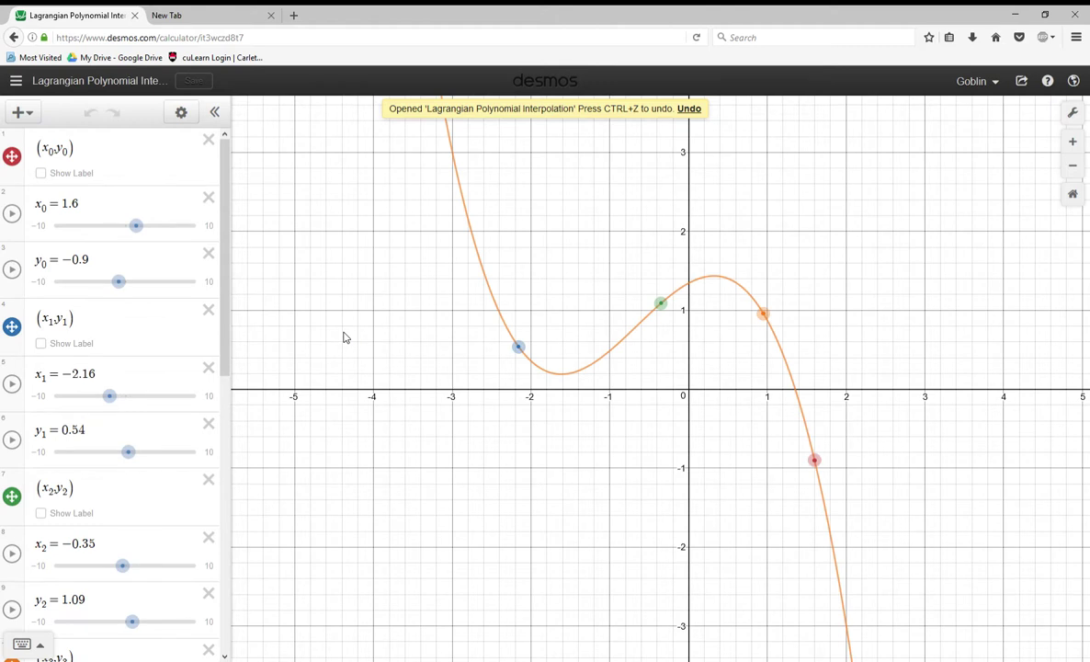
Move the blue point to about (-3.9, 0.5), green to (-1.7, 0.4), orange to (0.44, 0.14) and red to (0.7, -1.1)
{"action": "left_click_drag", "start_coordinate": [520, 349], "coordinate": [382, 349]}
{"action": "left_click_drag", "start_coordinate": [659, 303], "coordinate": [556, 359]}
{"action": "left_click_drag", "start_coordinate": [763, 313], "coordinate": [722, 377]}
{"action": "left_click", "coordinate": [816, 461]}
{"action": "left_click_drag", "start_coordinate": [817, 460], "coordinate": [750, 479]}
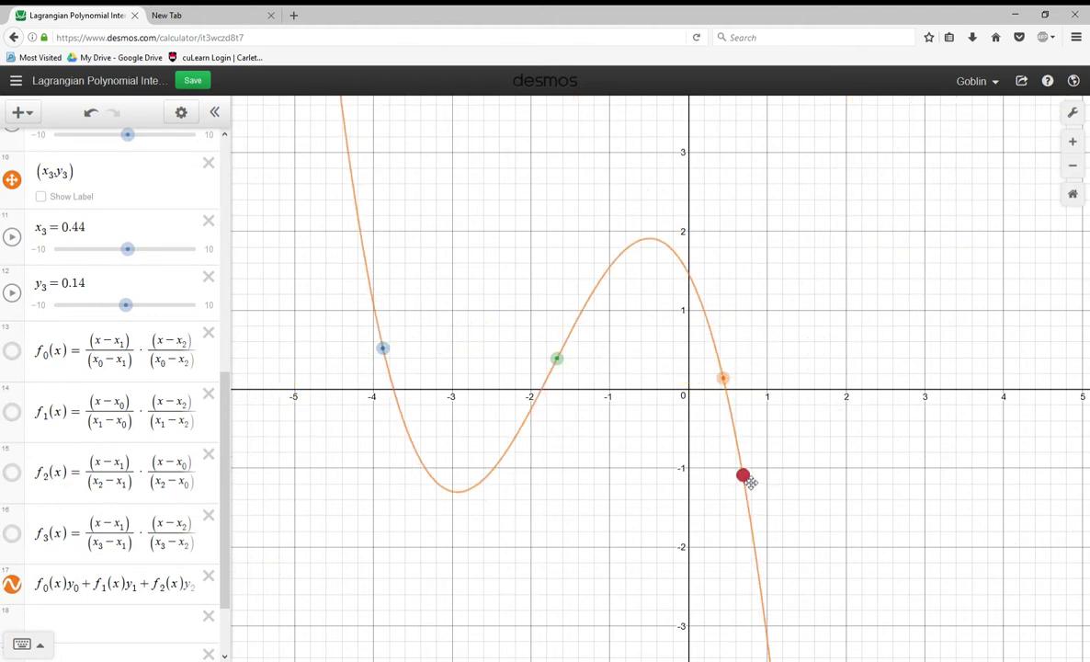
Reshape the cubic by moving the green point to about (-2.2, -0.6), orange to (-1.01, -1.845) and blue to (-4.2, -0.1)
{"action": "left_click_drag", "start_coordinate": [560, 366], "coordinate": [572, 431]}
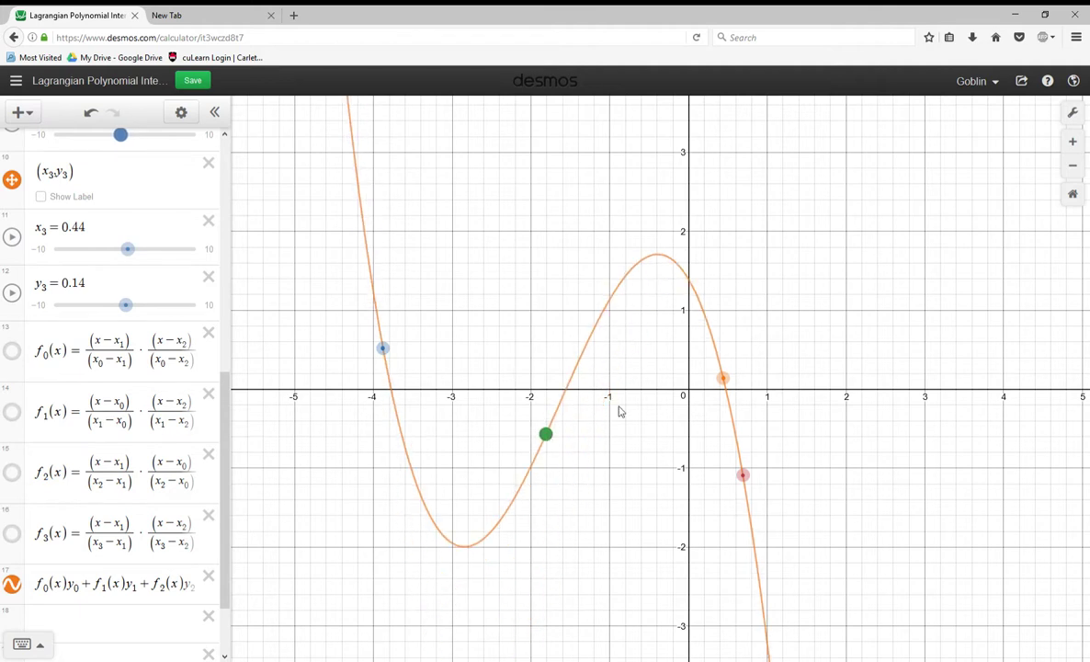
{"action": "left_click_drag", "start_coordinate": [733, 381], "coordinate": [612, 558]}
{"action": "left_click_drag", "start_coordinate": [553, 444], "coordinate": [519, 438]}
{"action": "left_click_drag", "start_coordinate": [386, 353], "coordinate": [356, 407]}
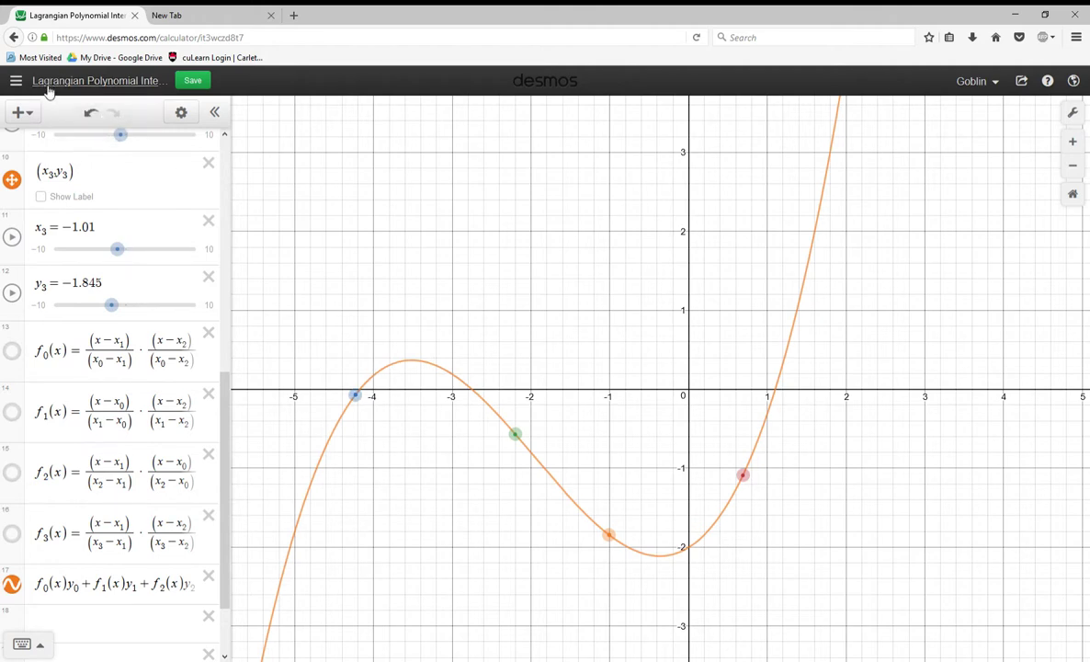
{"action": "left_click", "coordinate": [66, 84]}
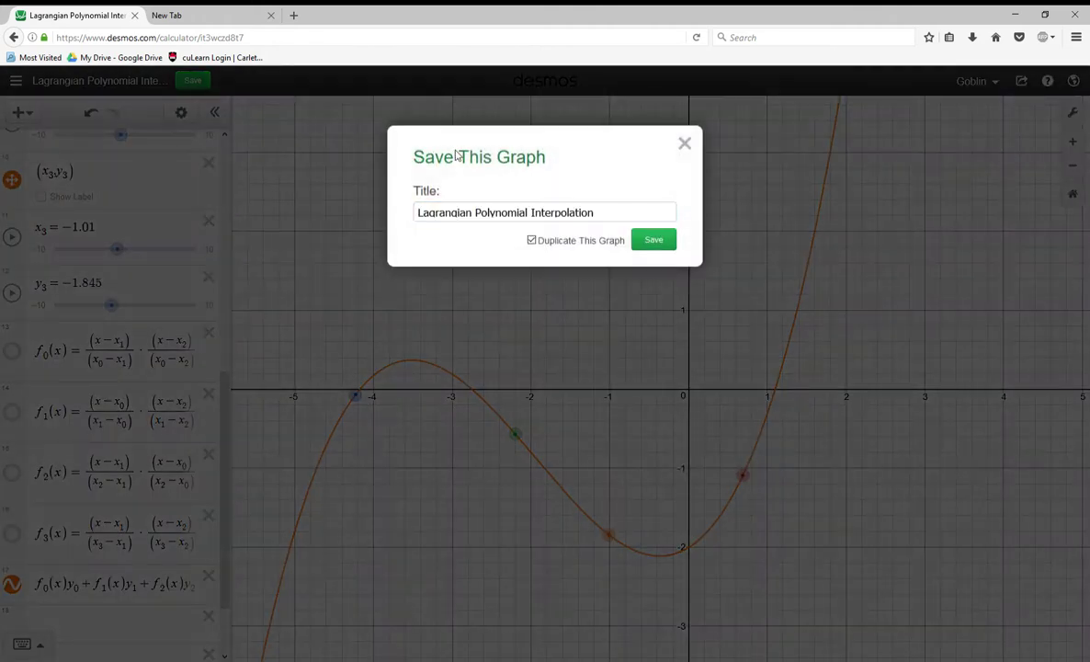
{"action": "left_click", "coordinate": [685, 144]}
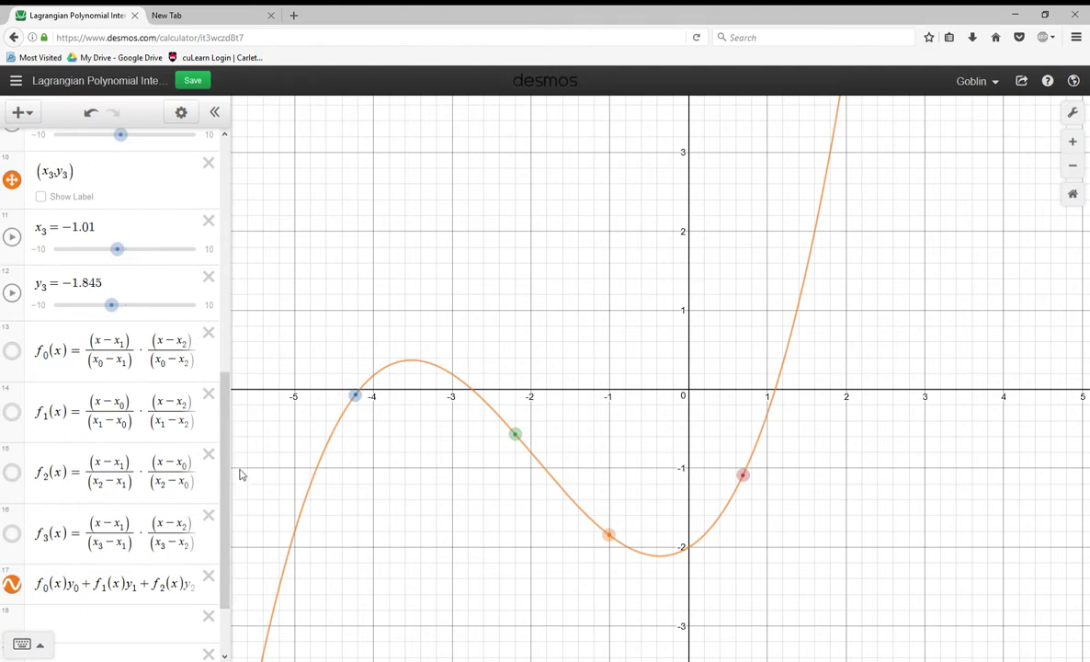
Move the blue point to about (-4.4, -0.6), the red point to (1.5, -1.6) and the orange point to (-0.59, 0.36)
{"action": "scroll", "coordinate": [372, 429], "scroll_direction": "down", "scroll_amount": 2}
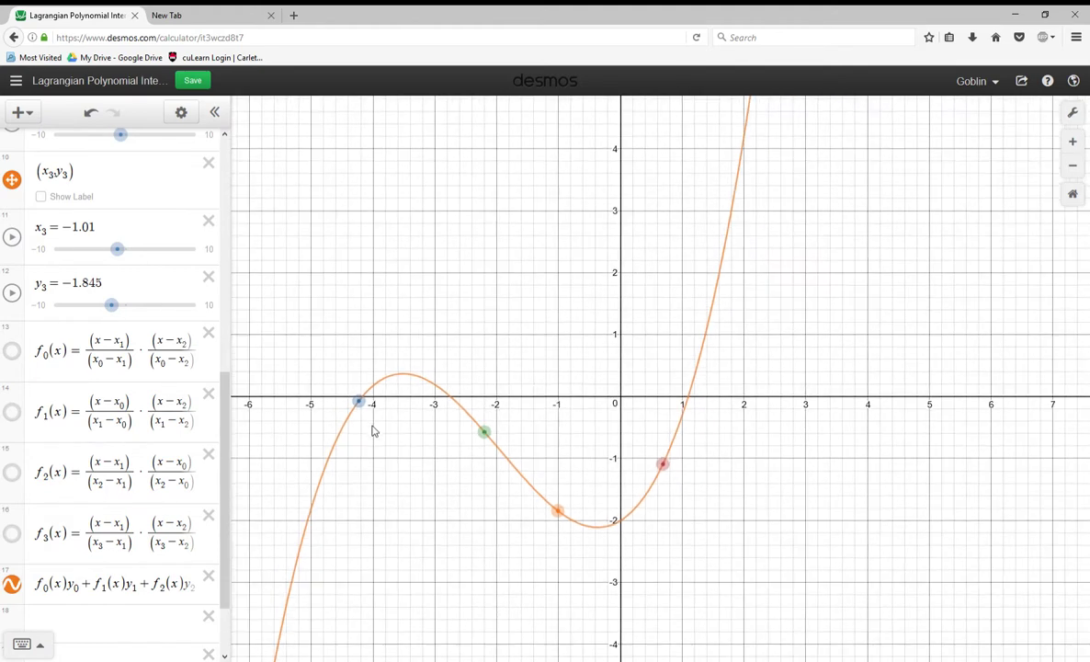
{"action": "scroll", "coordinate": [372, 444], "scroll_direction": "down", "scroll_amount": 1}
{"action": "left_click", "coordinate": [157, 401]}
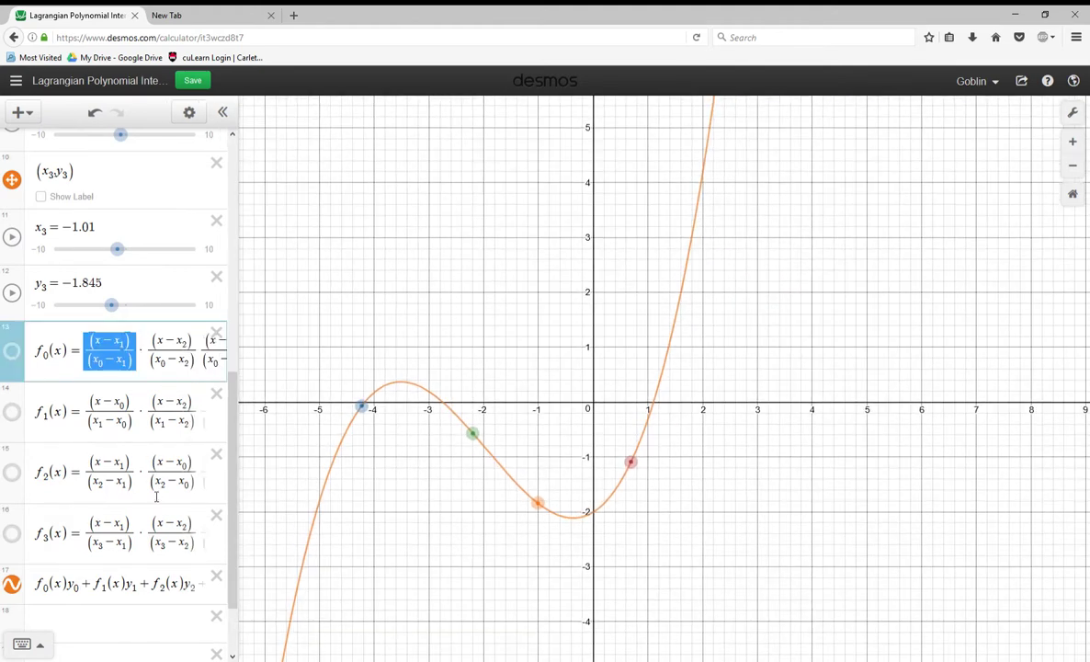
{"action": "left_click", "coordinate": [342, 424]}
{"action": "left_click_drag", "start_coordinate": [364, 413], "coordinate": [358, 443]}
{"action": "left_click_drag", "start_coordinate": [630, 471], "coordinate": [673, 493]}
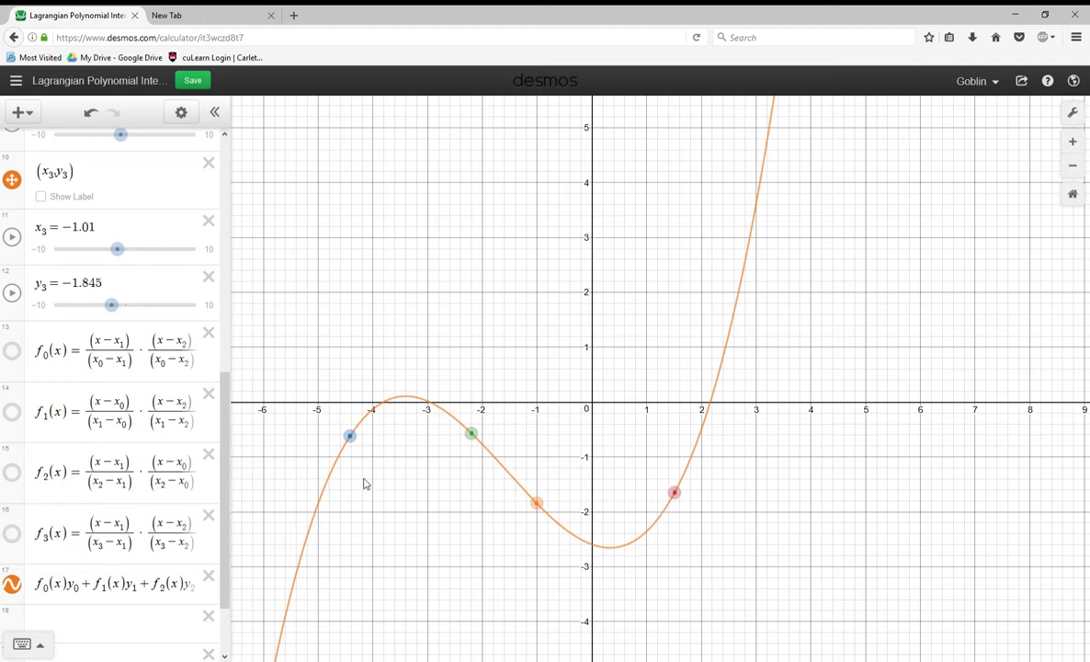
{"action": "left_click_drag", "start_coordinate": [536, 505], "coordinate": [560, 381]}
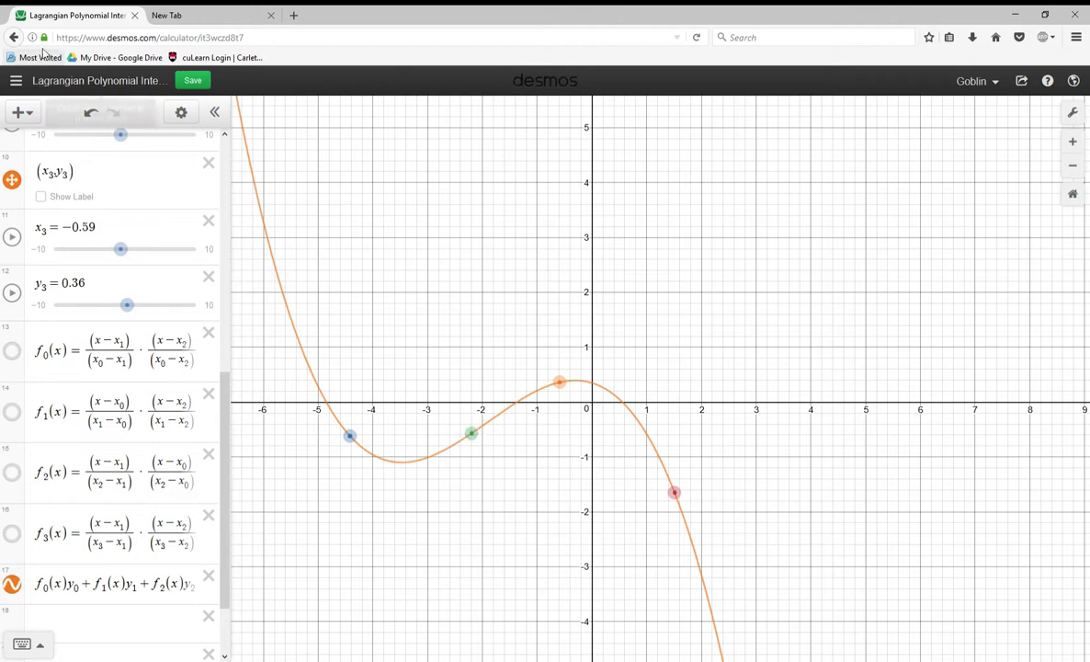
Open the saved graph "Fractal wave"
{"action": "left_click", "coordinate": [16, 81]}
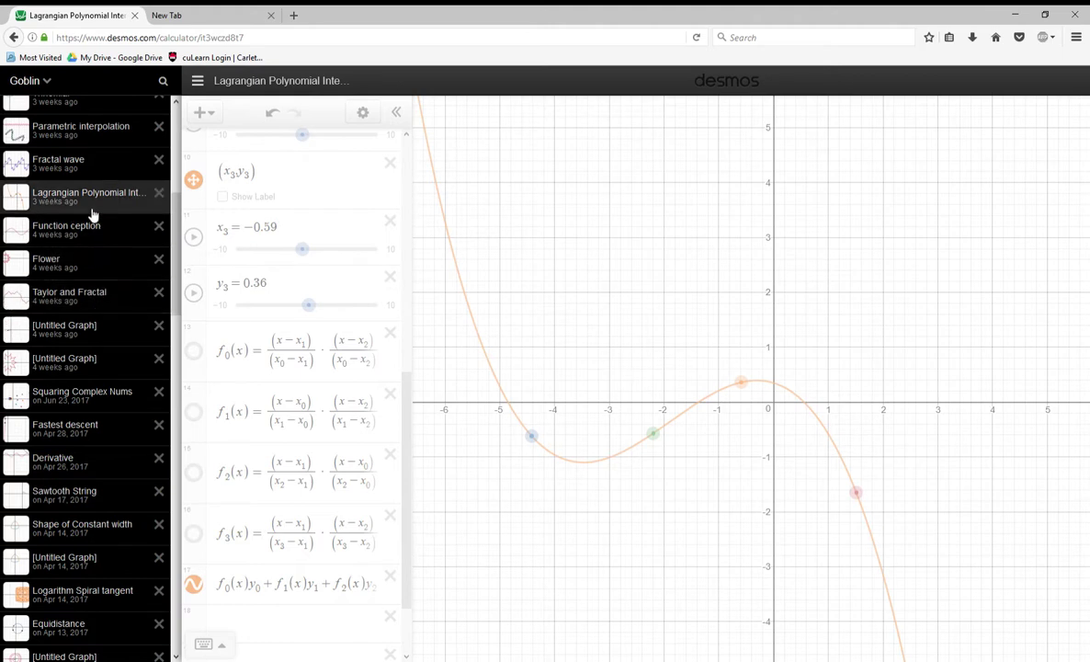
{"action": "left_click", "coordinate": [56, 173]}
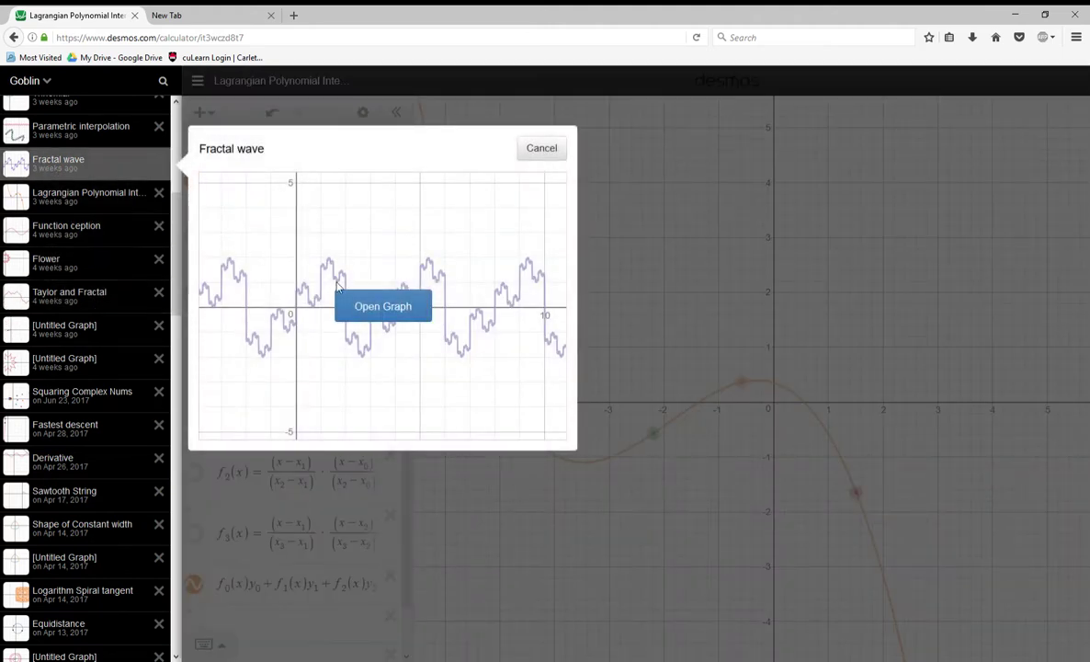
{"action": "left_click", "coordinate": [365, 312]}
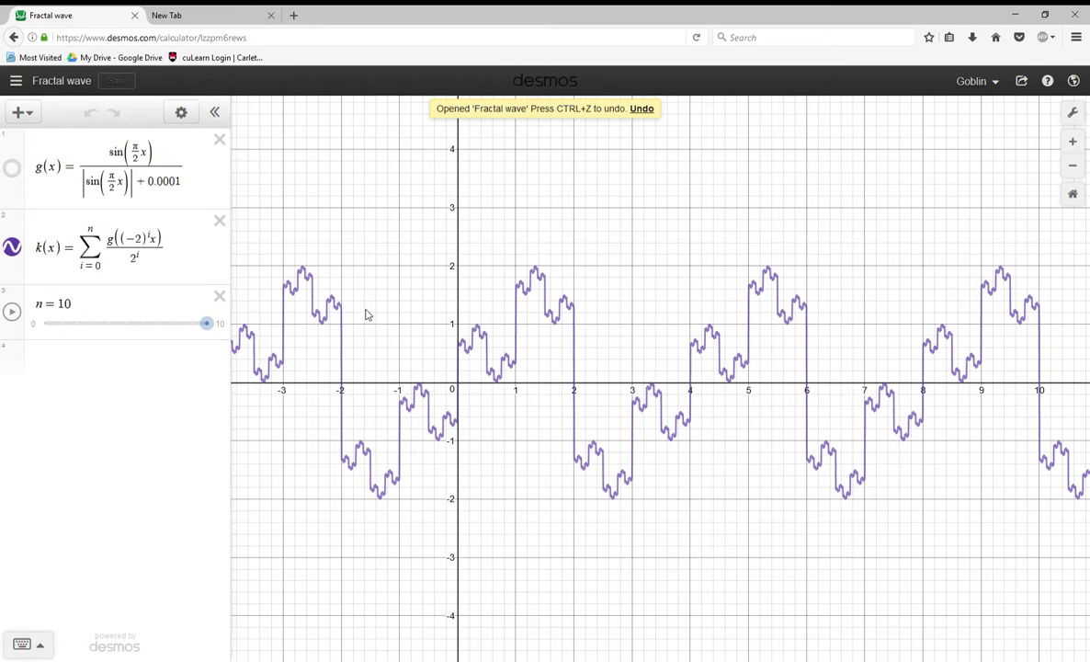
{"action": "left_click", "coordinate": [16, 81]}
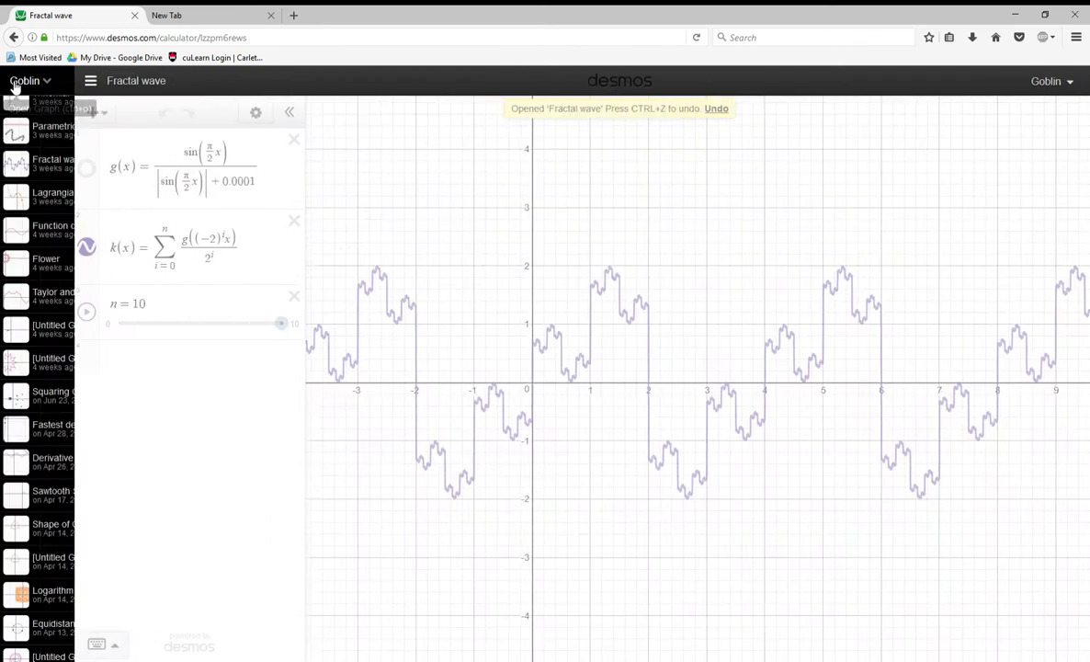
{"action": "left_click", "coordinate": [55, 291]}
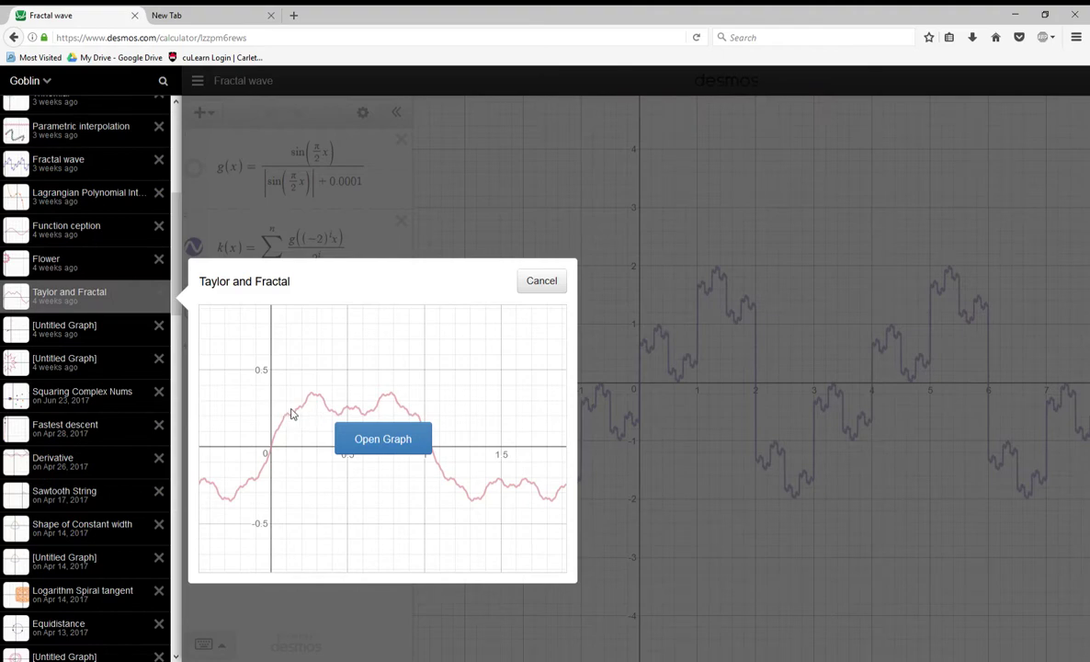
{"action": "left_click", "coordinate": [538, 283]}
{"action": "left_click", "coordinate": [609, 302]}
Examine the repeating stepped detail of the purple curve k(x) near x = 0.2, and compare it with the larger wave pattern
{"action": "scroll", "coordinate": [483, 317], "scroll_direction": "up", "scroll_amount": 3}
{"action": "scroll", "coordinate": [473, 356], "scroll_direction": "up", "scroll_amount": 5}
{"action": "scroll", "coordinate": [459, 359], "scroll_direction": "up", "scroll_amount": 8}
{"action": "scroll", "coordinate": [462, 372], "scroll_direction": "up", "scroll_amount": 8}
{"action": "scroll", "coordinate": [462, 369], "scroll_direction": "up", "scroll_amount": 4}
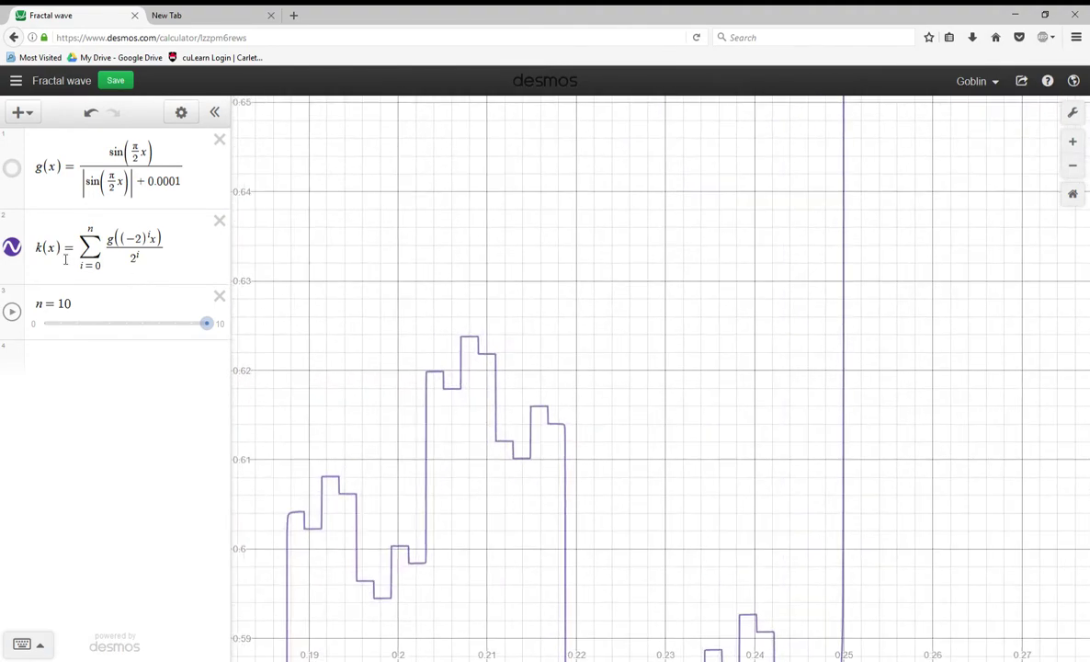
{"action": "scroll", "coordinate": [712, 381], "scroll_direction": "down", "scroll_amount": 8}
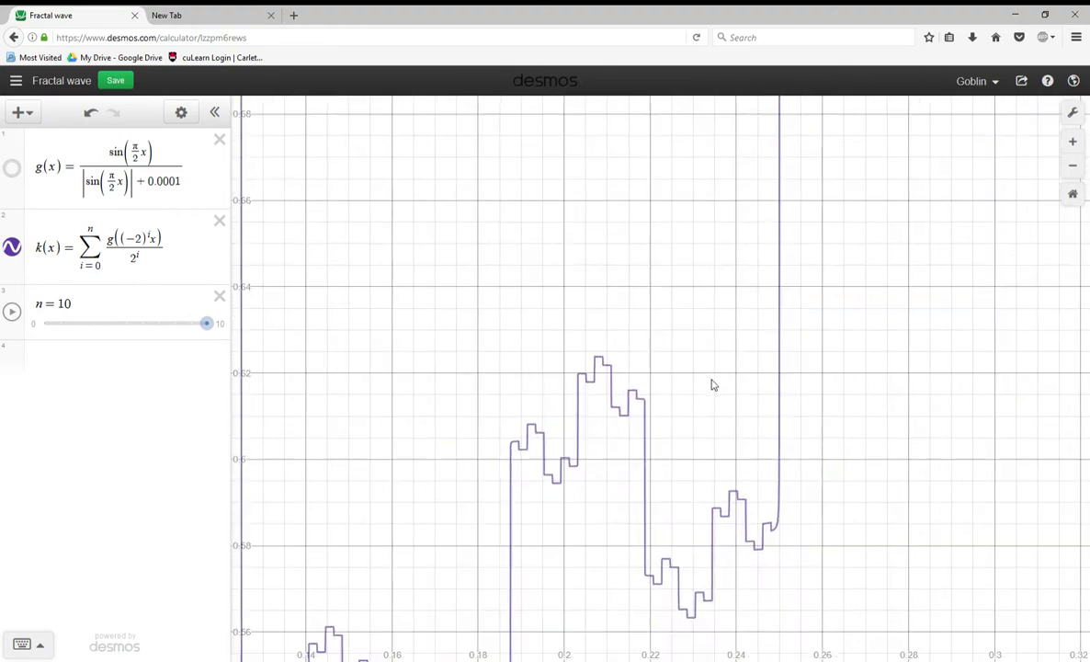
{"action": "scroll", "coordinate": [712, 381], "scroll_direction": "down", "scroll_amount": 6}
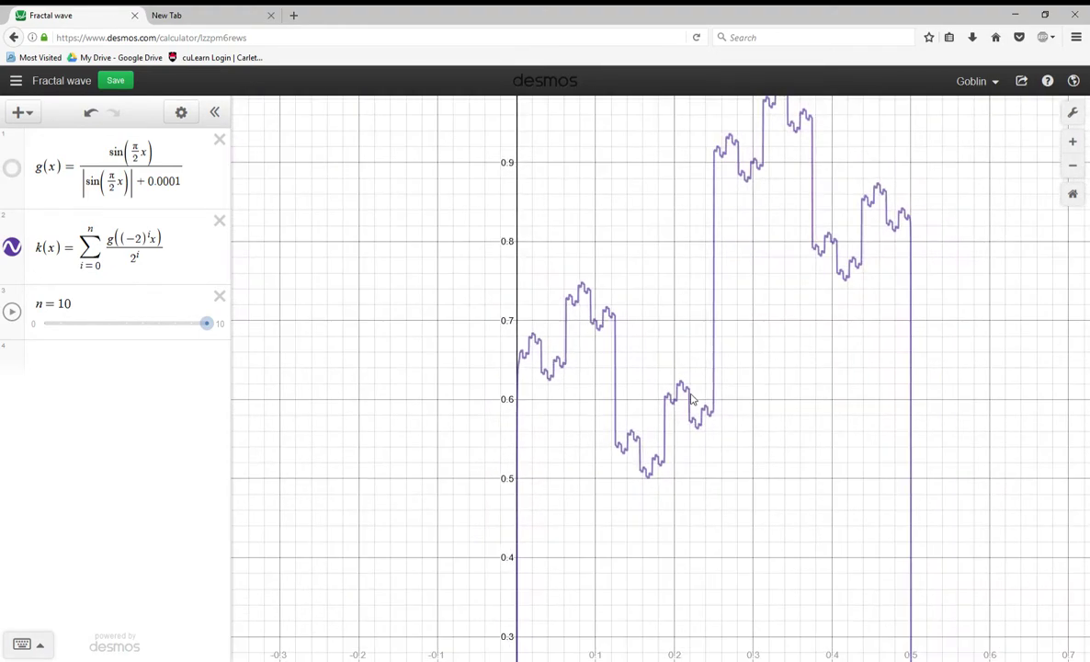
{"action": "scroll", "coordinate": [651, 406], "scroll_direction": "down", "scroll_amount": 2}
{"action": "left_click_drag", "start_coordinate": [761, 426], "coordinate": [516, 428]}
{"action": "scroll", "coordinate": [489, 421], "scroll_direction": "down", "scroll_amount": 4}
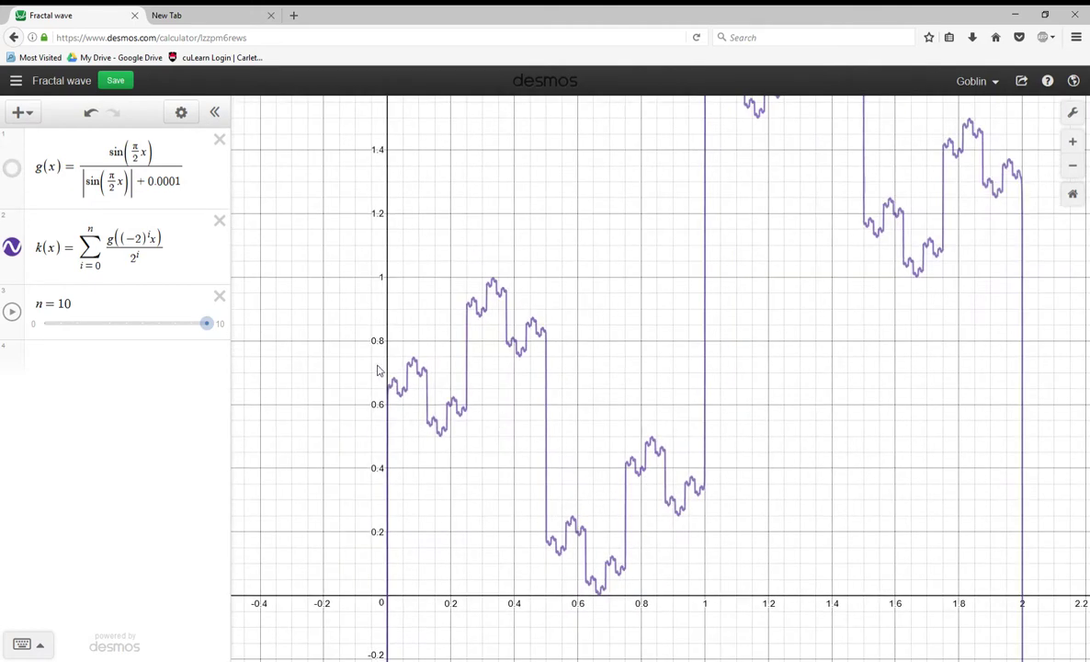
{"action": "scroll", "coordinate": [407, 384], "scroll_direction": "down", "scroll_amount": 5}
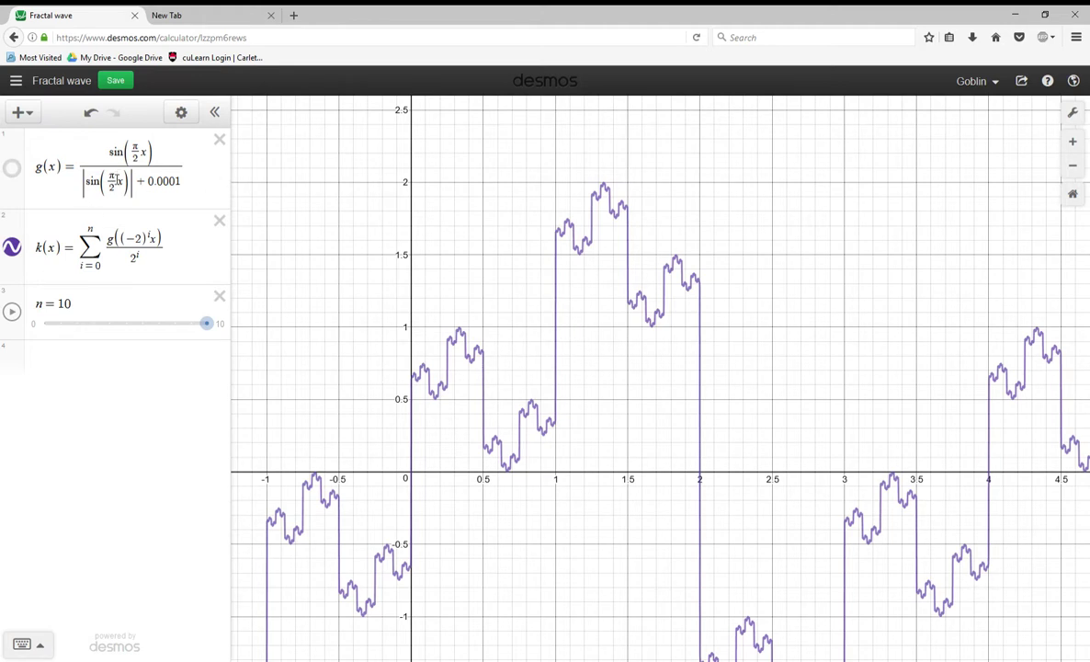
Try k(x) with base 2 instead of -2 inside g, lowering n to 2 and then to 0
{"action": "left_click", "coordinate": [137, 242]}
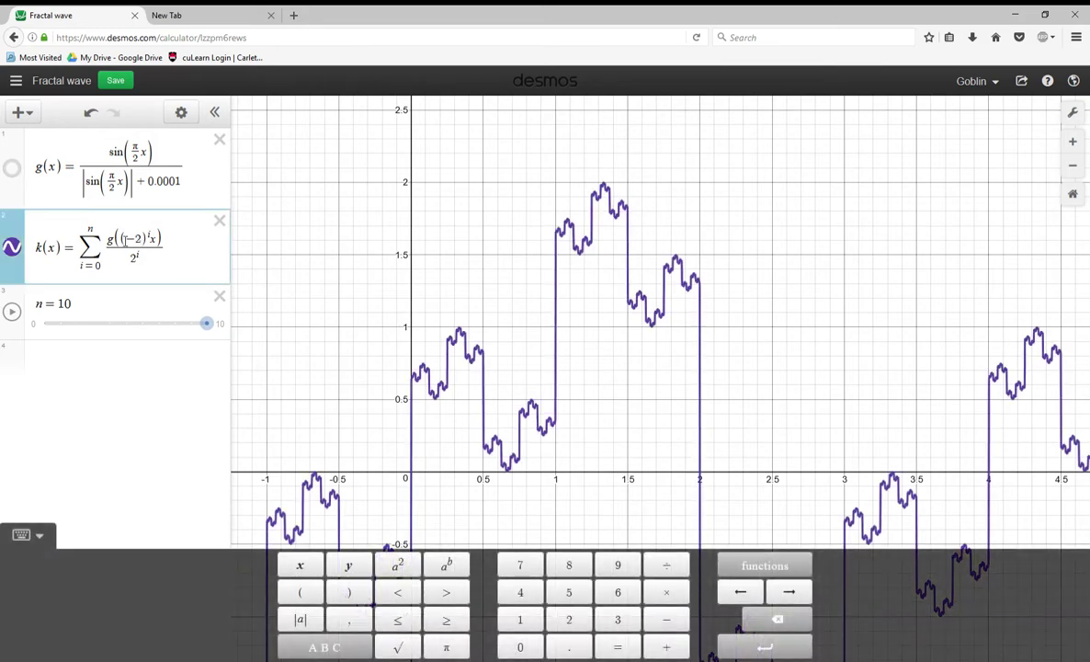
{"action": "key", "text": "BackSpace"}
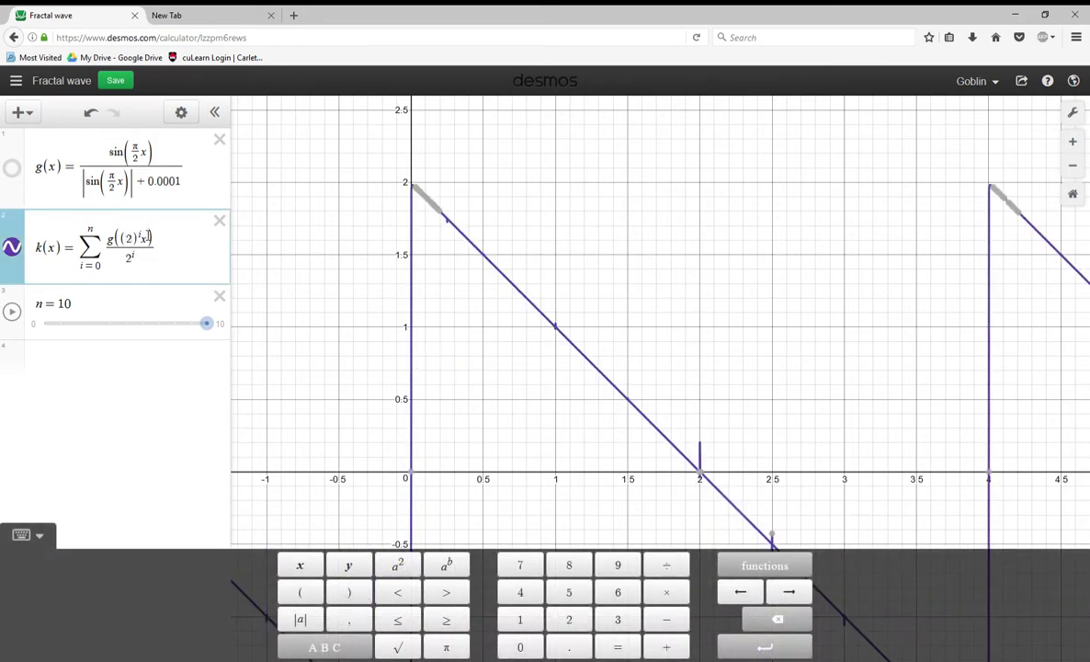
{"action": "scroll", "coordinate": [419, 290], "scroll_direction": "down", "scroll_amount": 5}
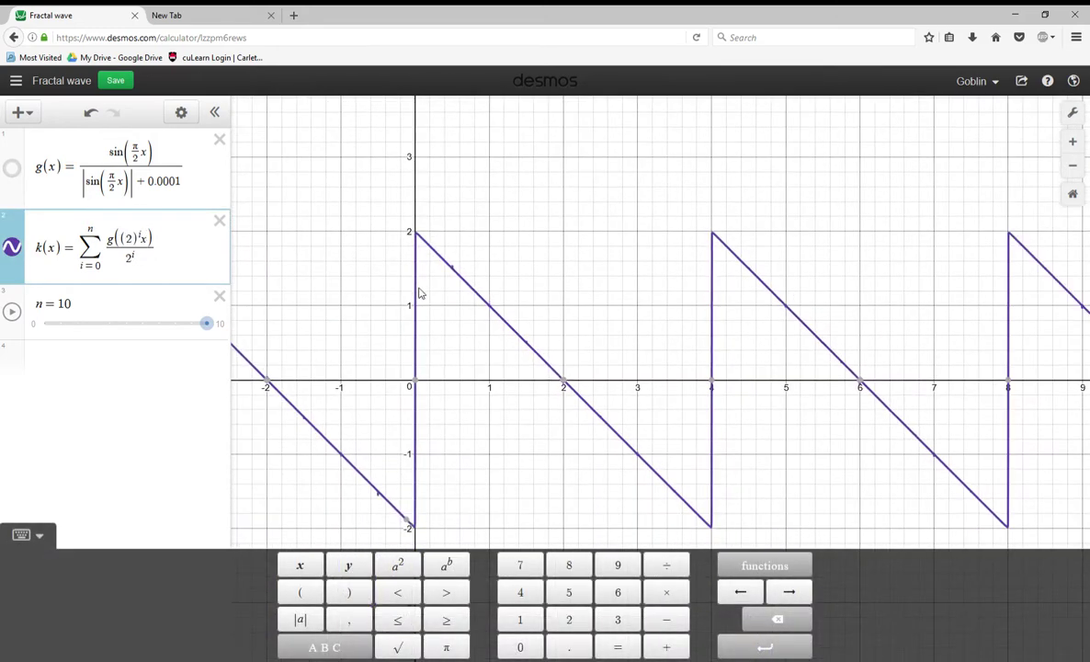
{"action": "left_click_drag", "start_coordinate": [206, 322], "coordinate": [75, 315]}
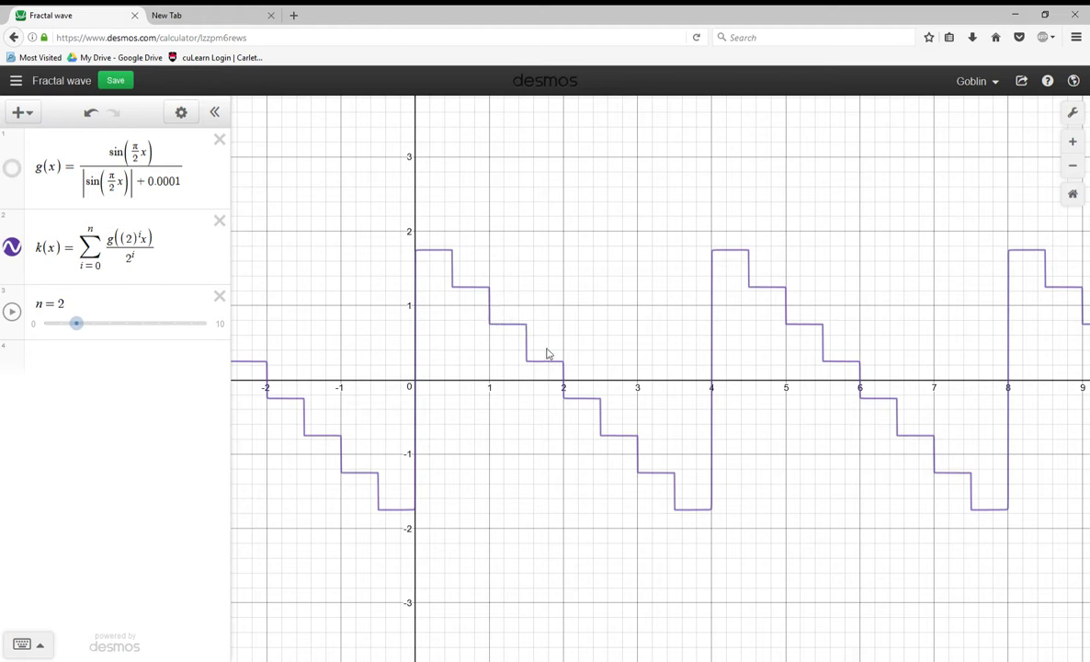
{"action": "left_click_drag", "start_coordinate": [80, 323], "coordinate": [46, 328]}
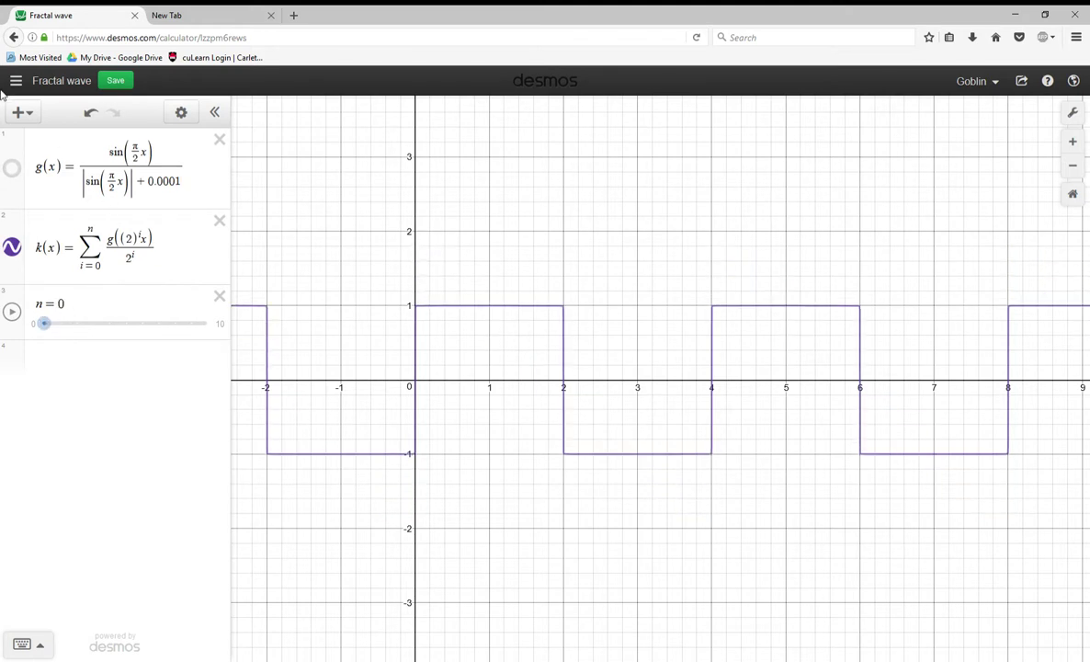
Restore the base -2 inside g in k(x) and raise n to 8
{"action": "left_click", "coordinate": [129, 239]}
{"action": "type", "text": "-"}
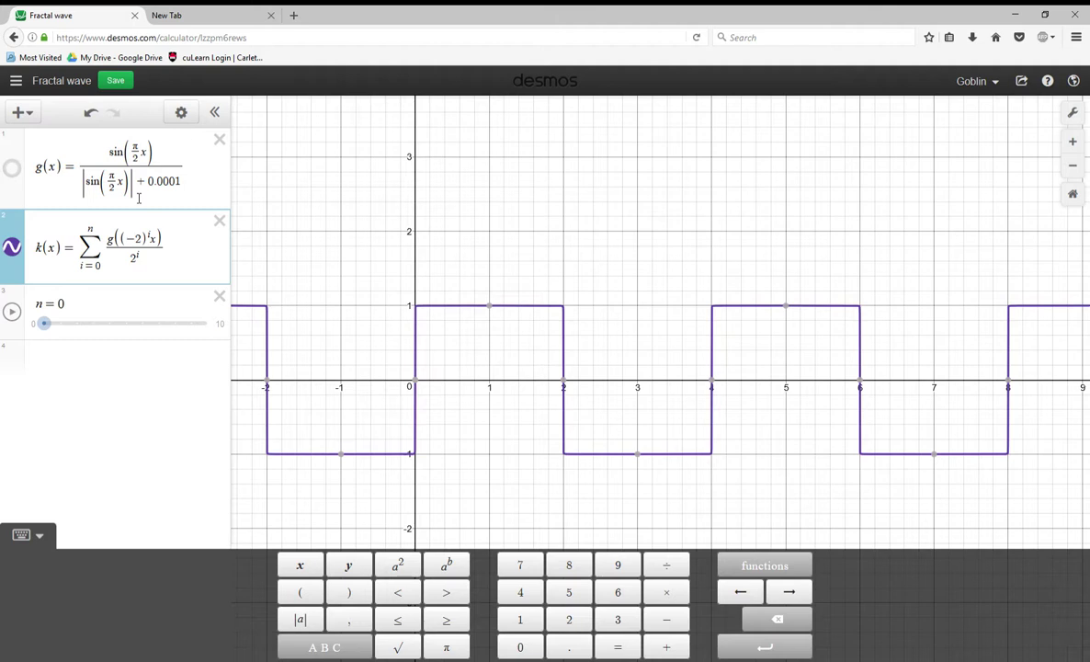
{"action": "left_click_drag", "start_coordinate": [44, 324], "coordinate": [165, 322]}
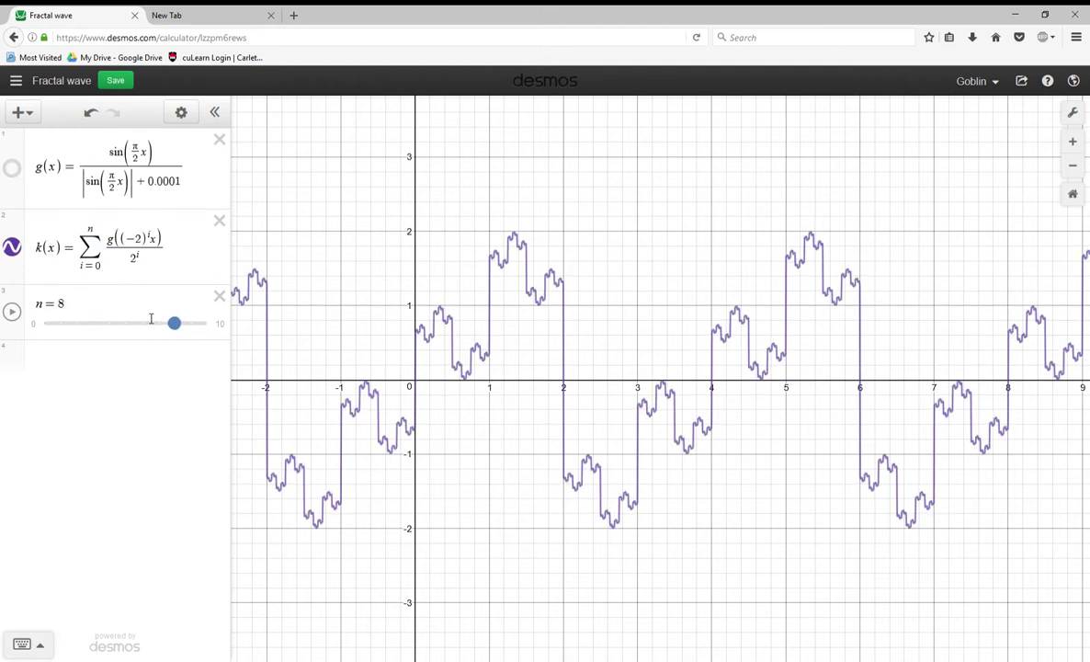
Open the saved graph "Parametric interpolation"
{"action": "left_click", "coordinate": [19, 87]}
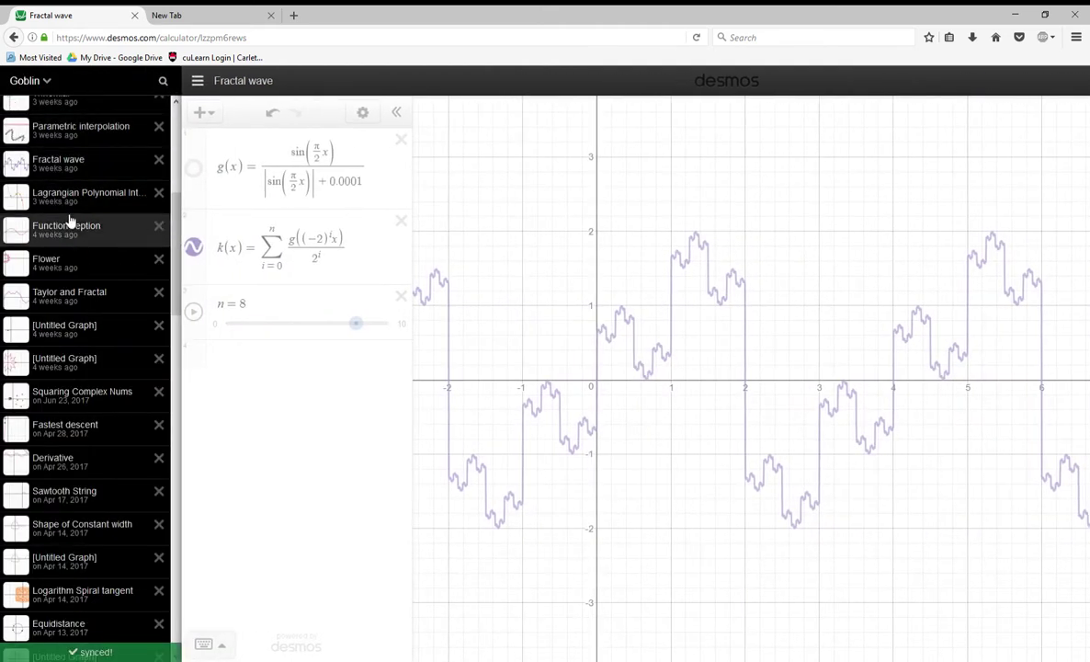
{"action": "scroll", "coordinate": [68, 219], "scroll_direction": "up", "scroll_amount": 2}
{"action": "left_click", "coordinate": [69, 208]}
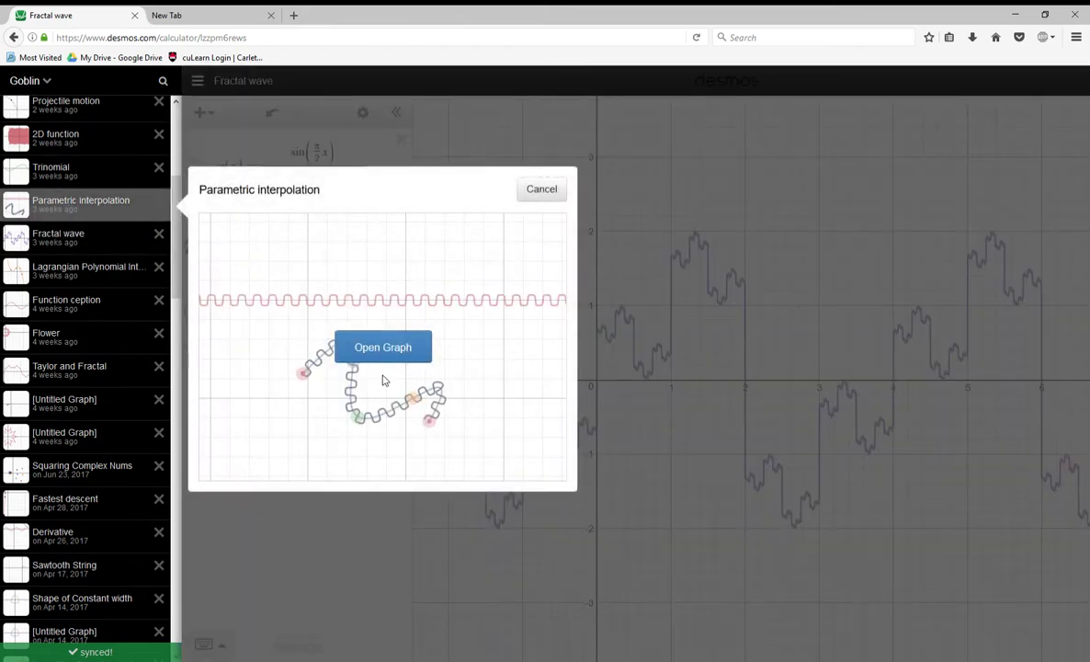
{"action": "left_click", "coordinate": [390, 355]}
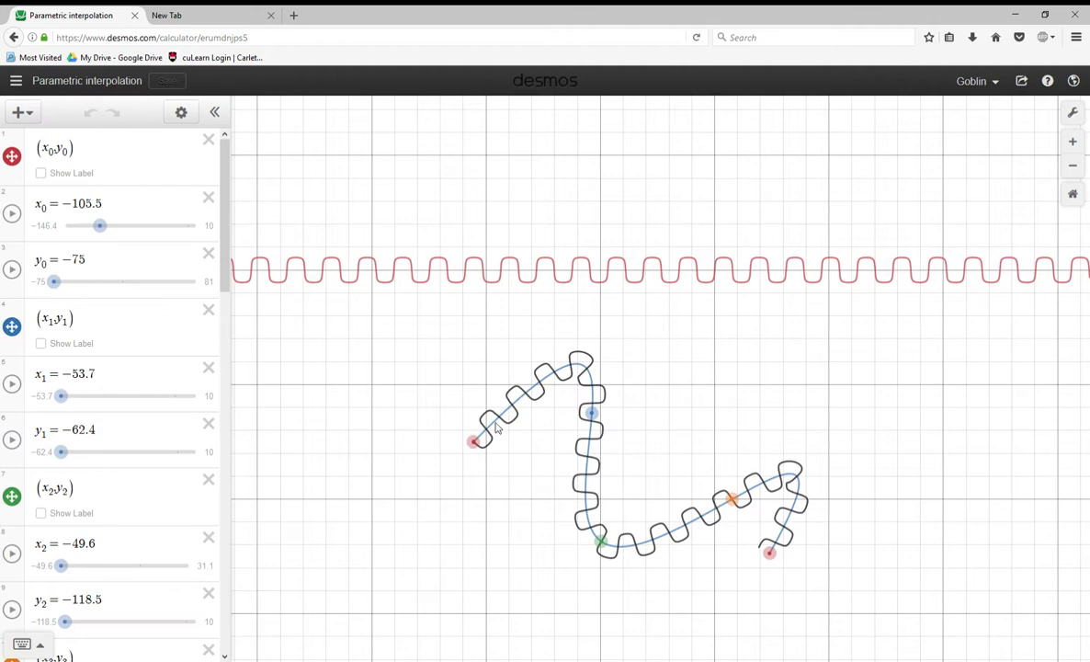
Stretch the curve by moving its first red endpoint to about (-211.7, -56.3) and its other red endpoint farther right and up
{"action": "left_click_drag", "start_coordinate": [483, 423], "coordinate": [450, 323]}
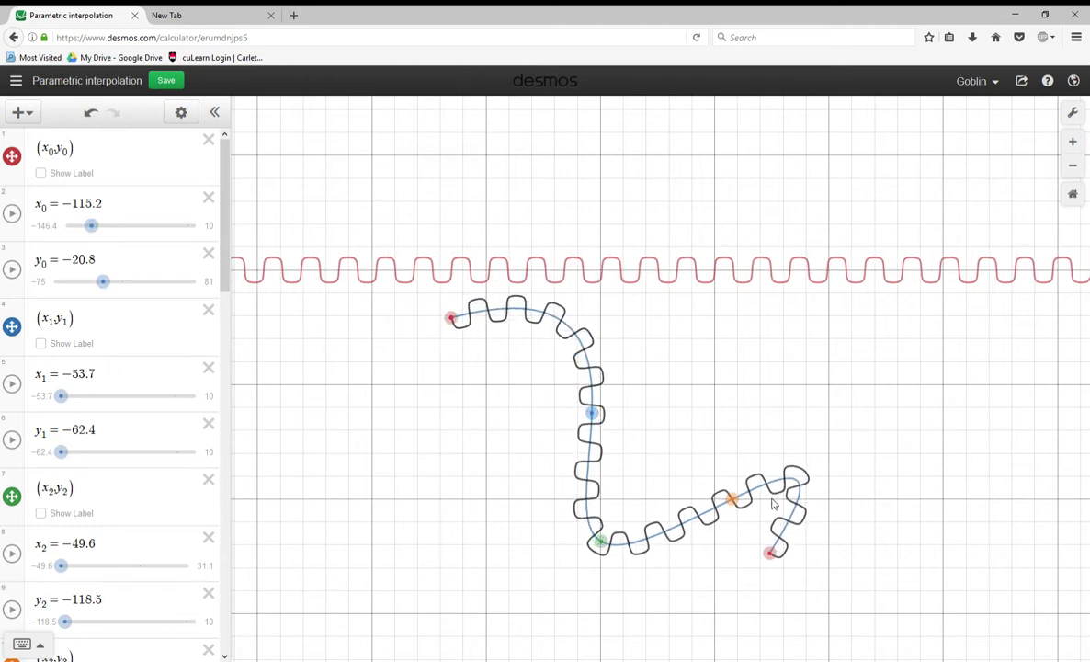
{"action": "left_click_drag", "start_coordinate": [779, 561], "coordinate": [1020, 468]}
{"action": "left_click_drag", "start_coordinate": [454, 324], "coordinate": [235, 397]}
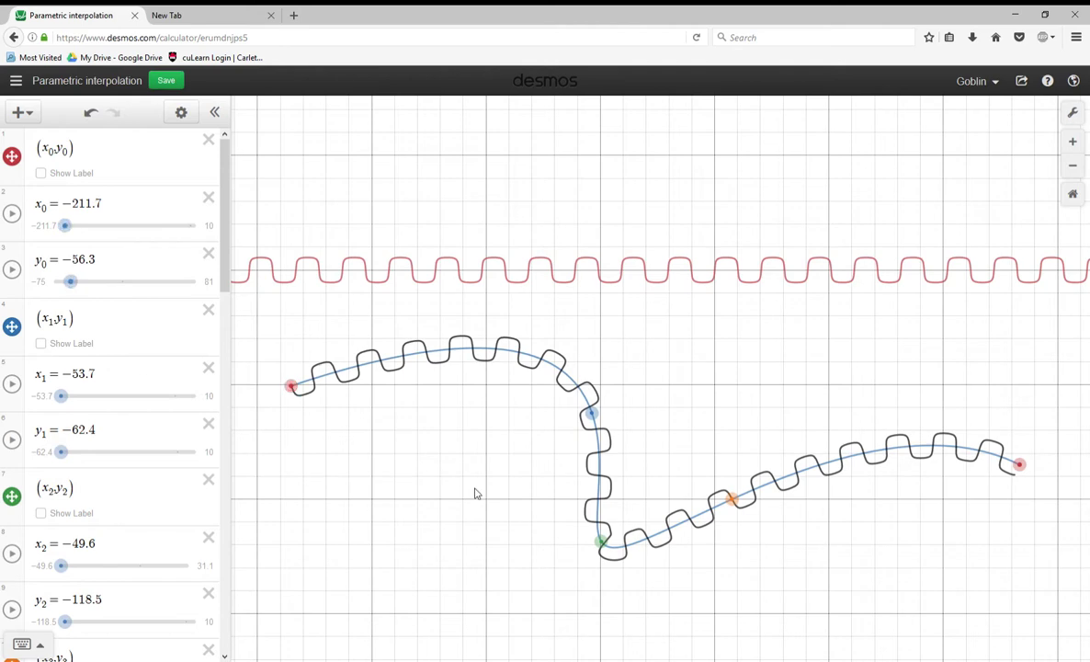
Move the curve's green point to about (-16.7, -49.5) and its blue point to about (-76.4, -72.2)
{"action": "left_click_drag", "start_coordinate": [625, 520], "coordinate": [677, 384]}
{"action": "left_click_drag", "start_coordinate": [597, 417], "coordinate": [548, 443]}
{"action": "scroll", "coordinate": [613, 474], "scroll_direction": "down", "scroll_amount": 5}
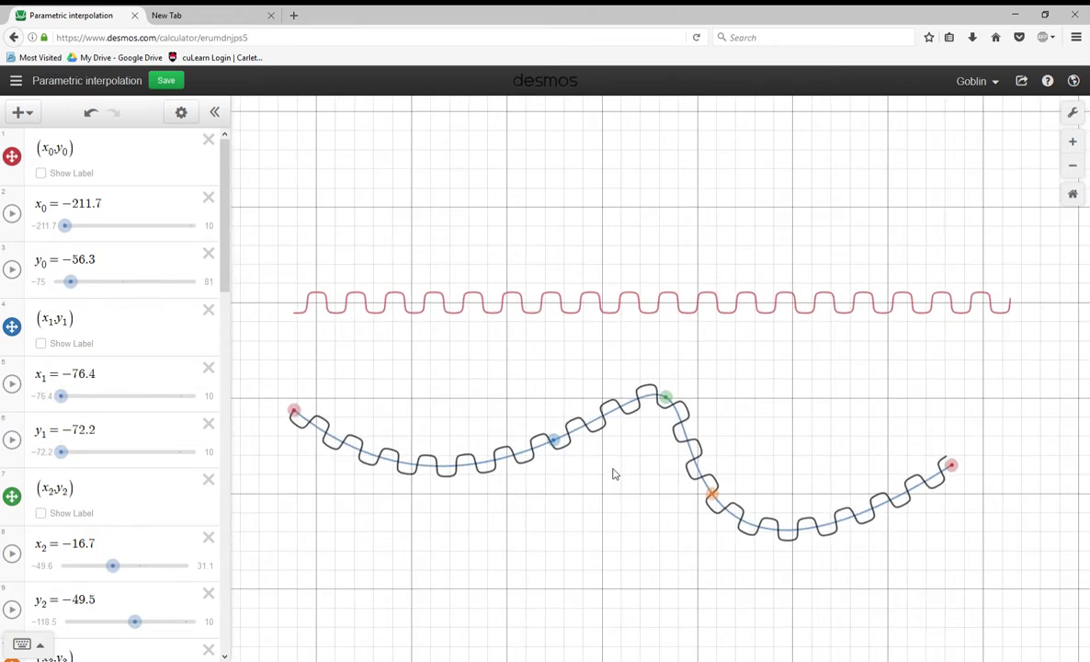
Reshape the curve: move the green point to about (-42.5, -124.4), orange point up, right red endpoint up-left and left red endpoint to about (-126.7, -122.4)
{"action": "left_click_drag", "start_coordinate": [669, 419], "coordinate": [623, 533]}
{"action": "mouse_move", "coordinate": [698, 488]}
{"action": "left_mouse_down"}
{"action": "mouse_move", "coordinate": [672, 448]}
{"action": "mouse_move", "coordinate": [701, 401]}
{"action": "mouse_move", "coordinate": [727, 394]}
{"action": "left_mouse_up"}
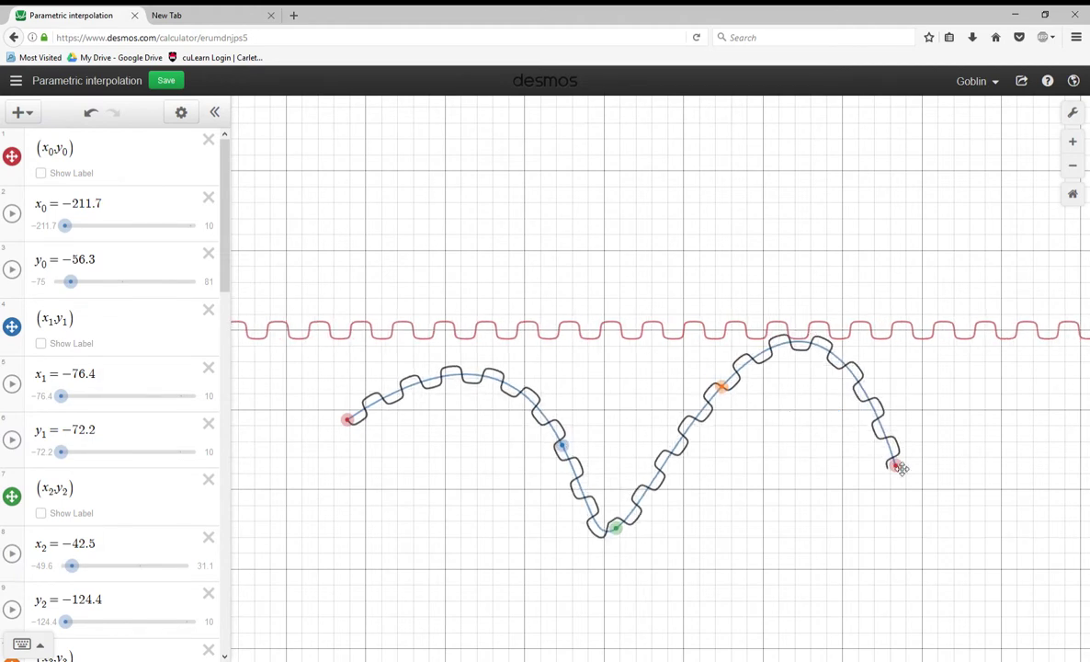
{"action": "mouse_move", "coordinate": [948, 479]}
{"action": "left_mouse_down"}
{"action": "mouse_move", "coordinate": [1027, 465]}
{"action": "mouse_move", "coordinate": [1017, 286]}
{"action": "mouse_move", "coordinate": [1066, 170]}
{"action": "mouse_move", "coordinate": [792, 317]}
{"action": "mouse_move", "coordinate": [796, 342]}
{"action": "left_mouse_up"}
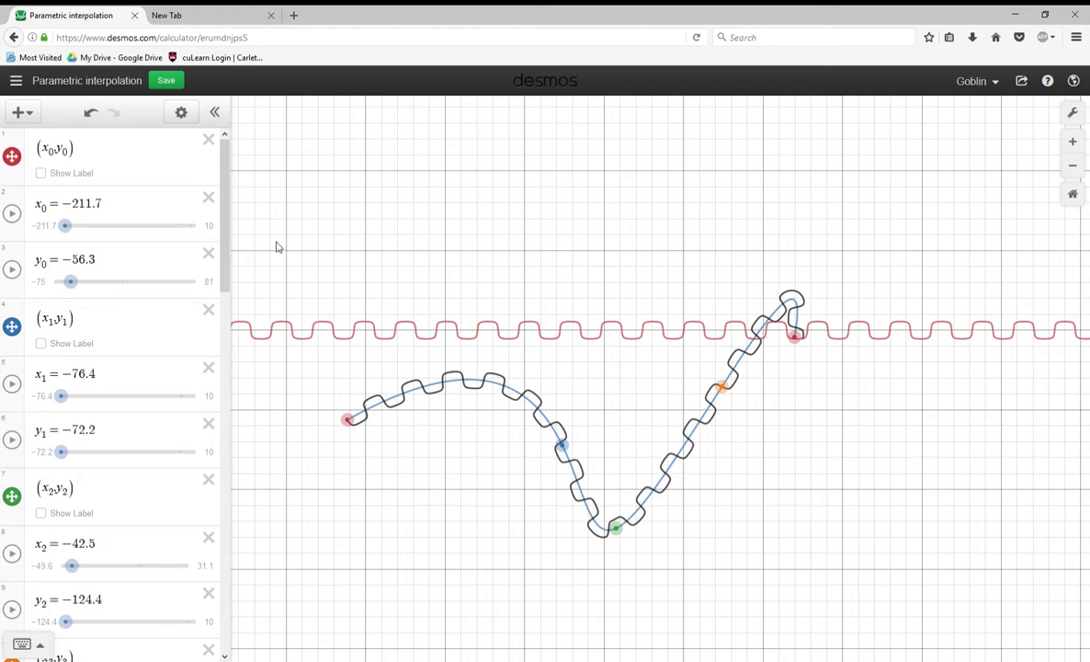
{"action": "left_click_drag", "start_coordinate": [340, 418], "coordinate": [490, 533]}
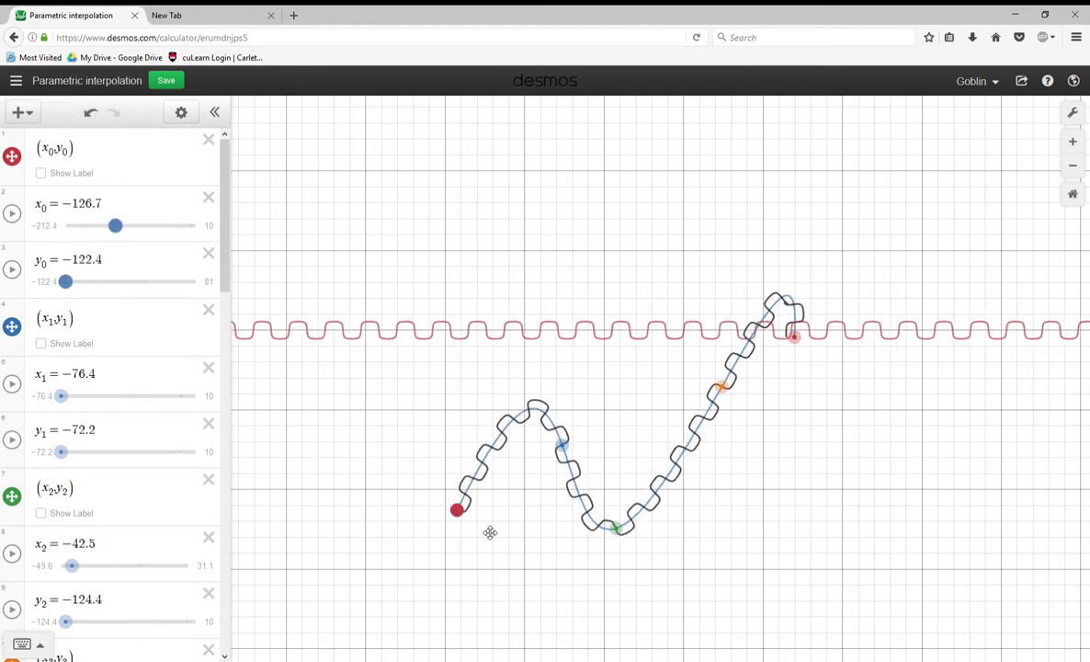
Open the saved graph "Trinomial"
{"action": "left_click", "coordinate": [17, 81]}
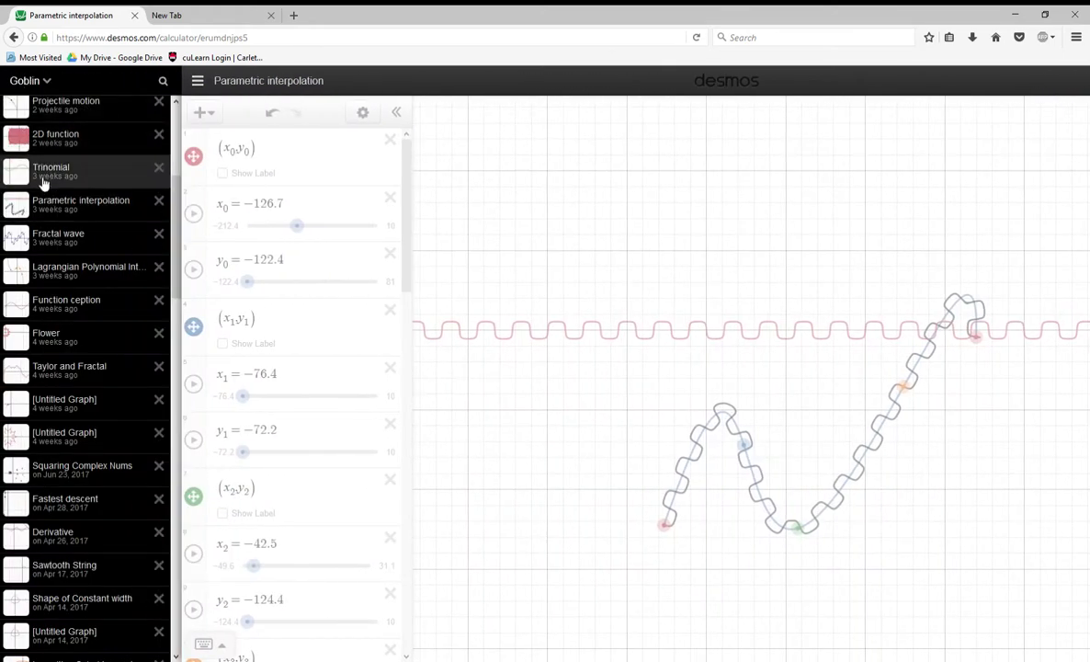
{"action": "left_click", "coordinate": [618, 298]}
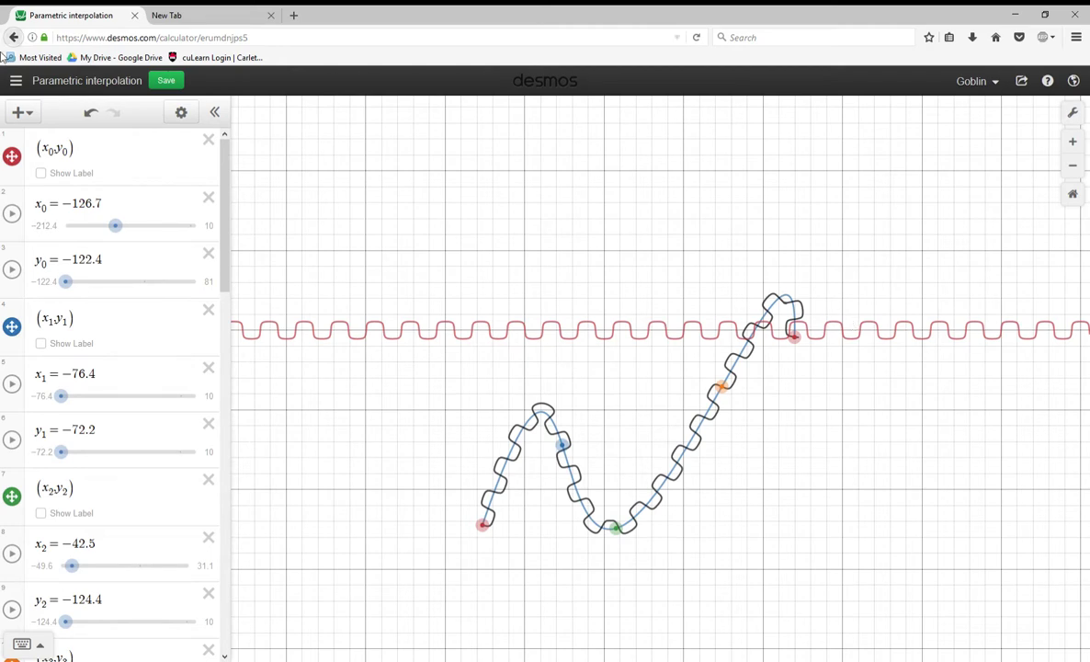
{"action": "left_click", "coordinate": [16, 80]}
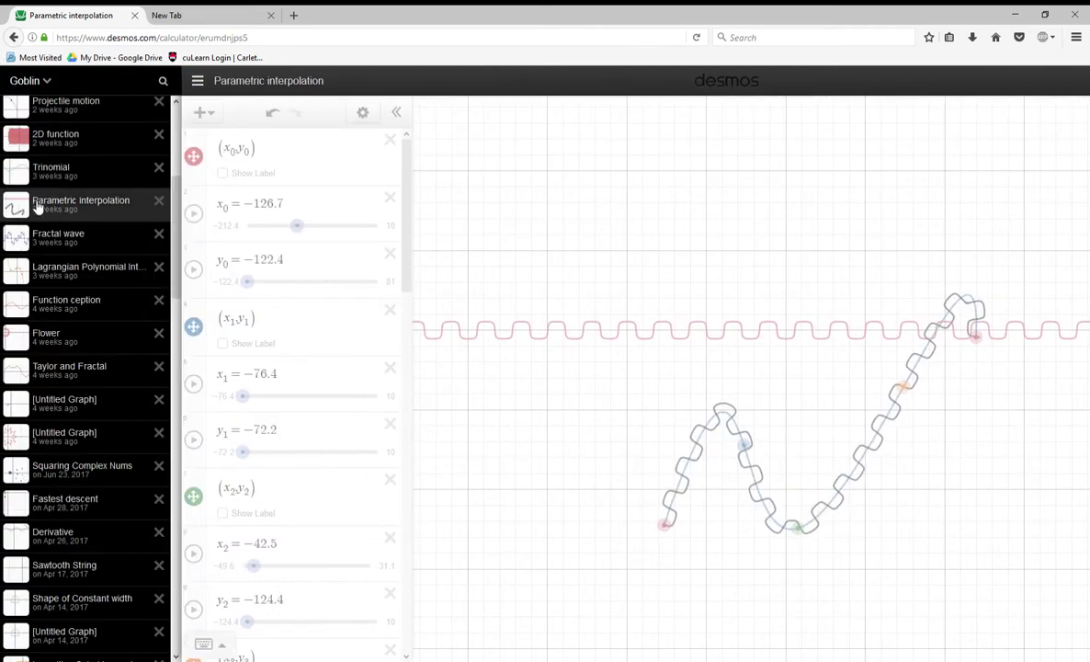
{"action": "scroll", "coordinate": [44, 206], "scroll_direction": "up", "scroll_amount": 2}
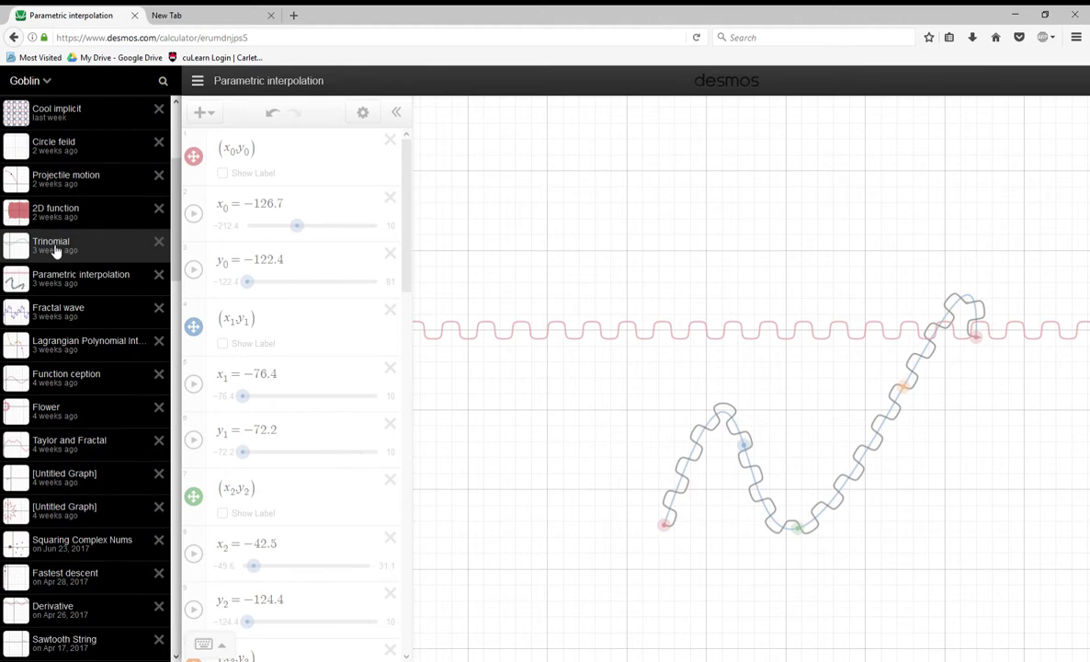
{"action": "left_click", "coordinate": [55, 249]}
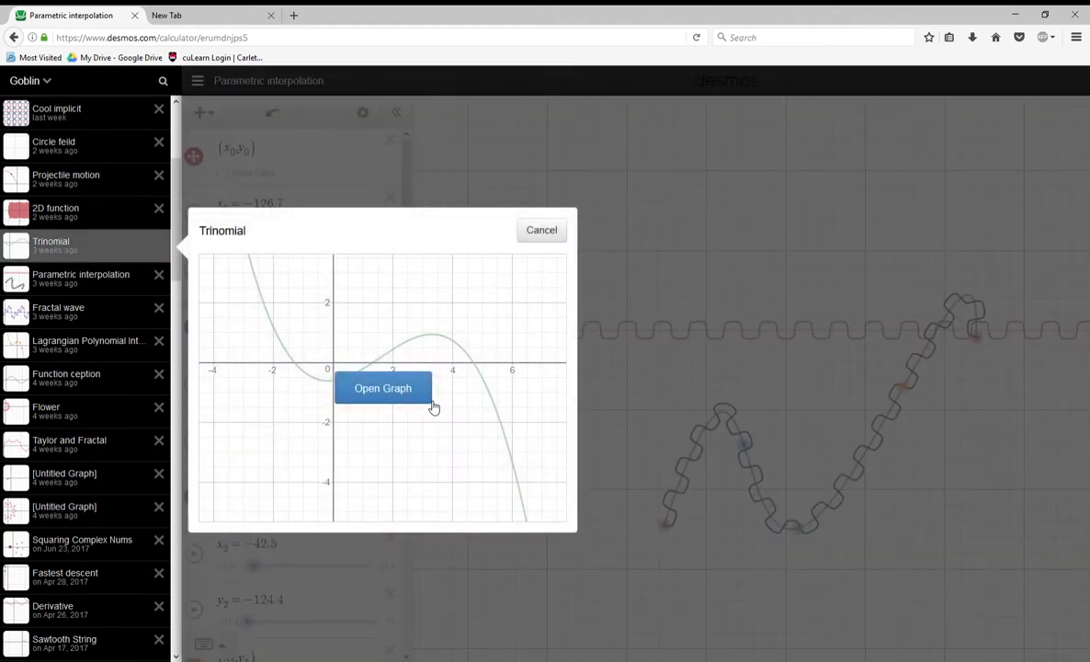
{"action": "left_click", "coordinate": [431, 402]}
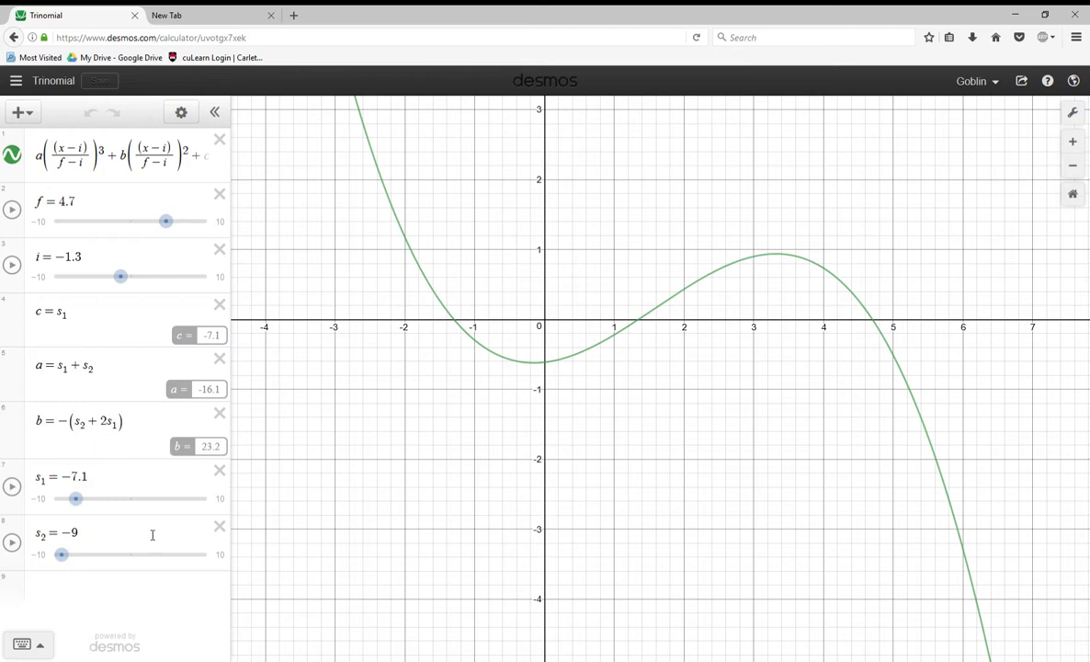
Set the cubic's slope s₁ to -6 and its root positions to i = 0 and f = 1
{"action": "mouse_move", "coordinate": [75, 498]}
{"action": "left_mouse_down"}
{"action": "mouse_move", "coordinate": [51, 526]}
{"action": "mouse_move", "coordinate": [88, 561]}
{"action": "mouse_move", "coordinate": [102, 596]}
{"action": "mouse_move", "coordinate": [84, 514]}
{"action": "left_mouse_up"}
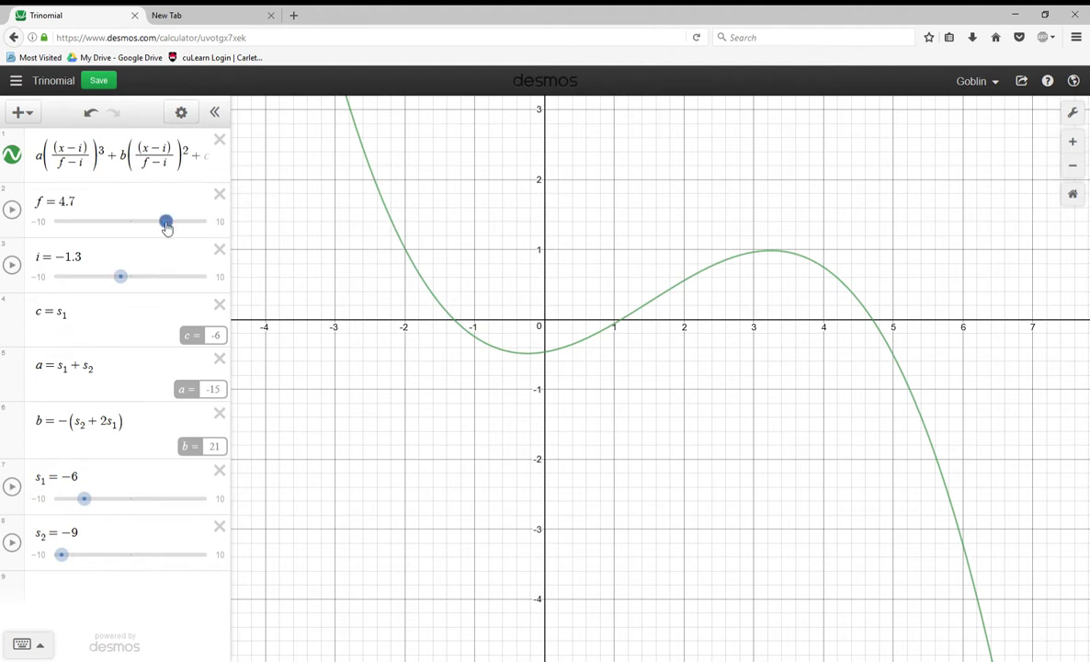
{"action": "left_click_drag", "start_coordinate": [121, 277], "coordinate": [134, 309]}
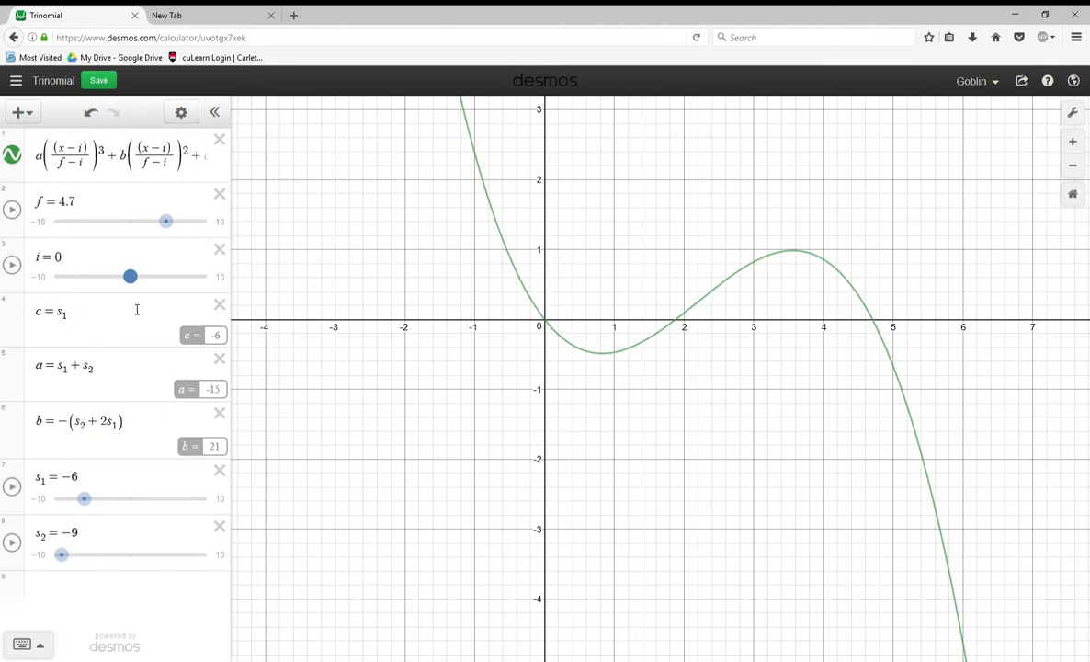
{"action": "left_click_drag", "start_coordinate": [167, 233], "coordinate": [145, 246]}
{"action": "scroll", "coordinate": [572, 317], "scroll_direction": "up", "scroll_amount": 5}
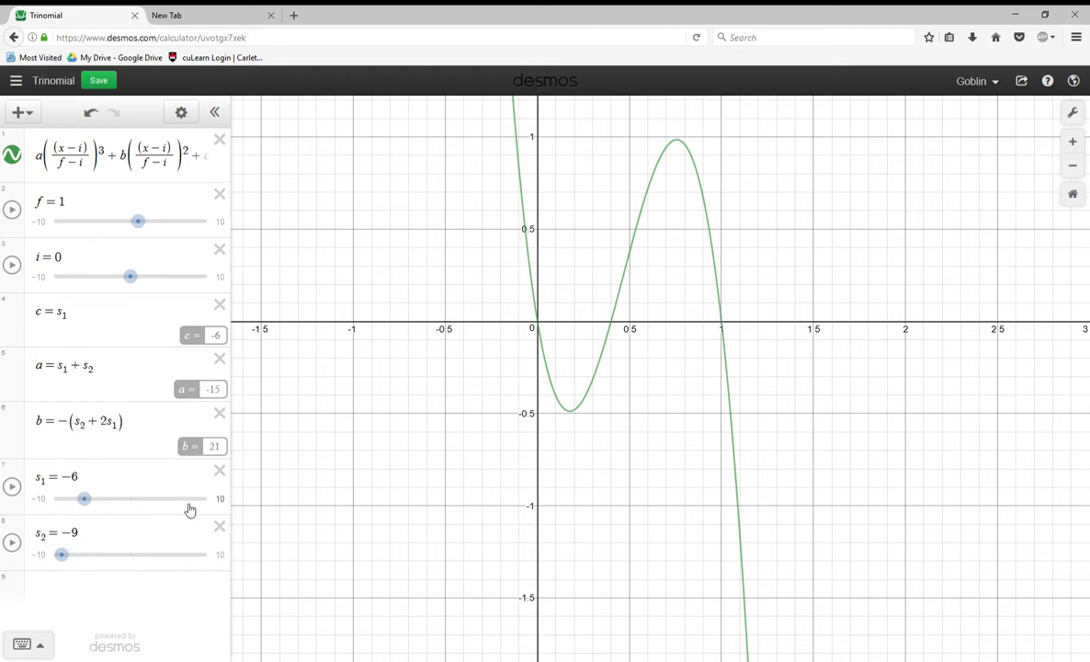
Set the slopes to s₂ = 1 and s₁ = -1 to reduce the cubic to a parabola
{"action": "left_click_drag", "start_coordinate": [61, 555], "coordinate": [142, 560]}
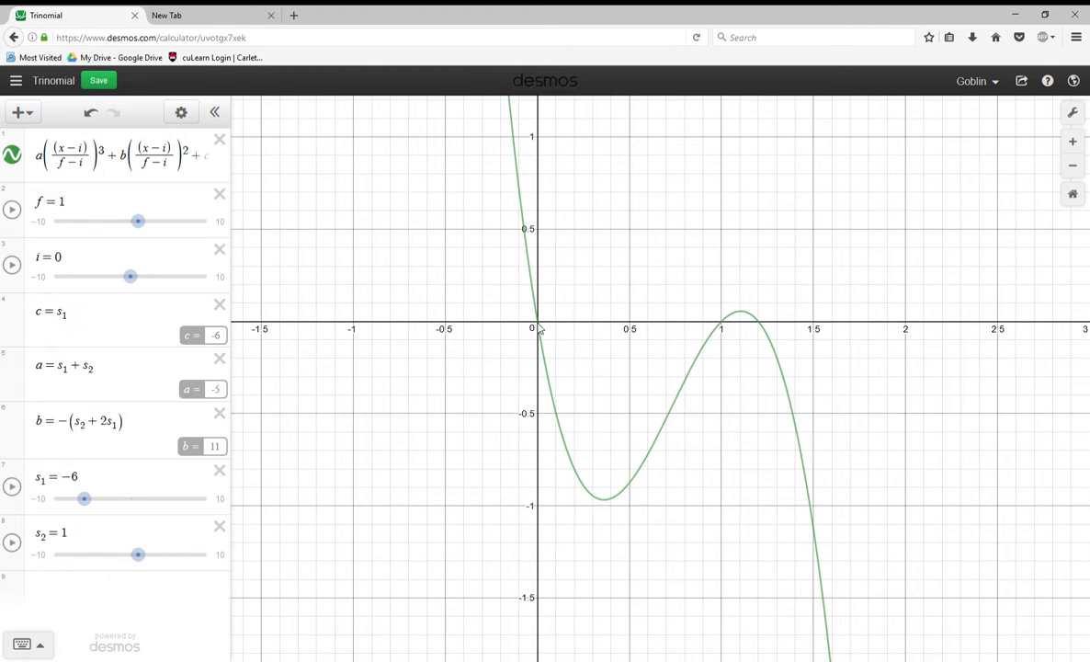
{"action": "left_click_drag", "start_coordinate": [94, 502], "coordinate": [134, 549]}
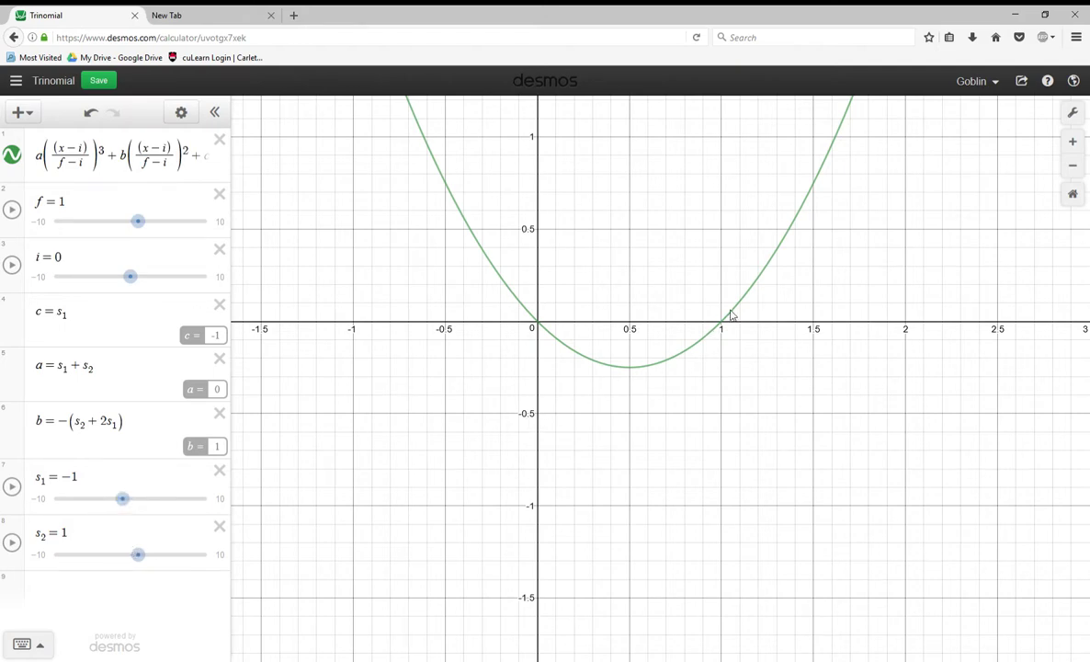
{"action": "scroll", "coordinate": [644, 285], "scroll_direction": "down", "scroll_amount": 5}
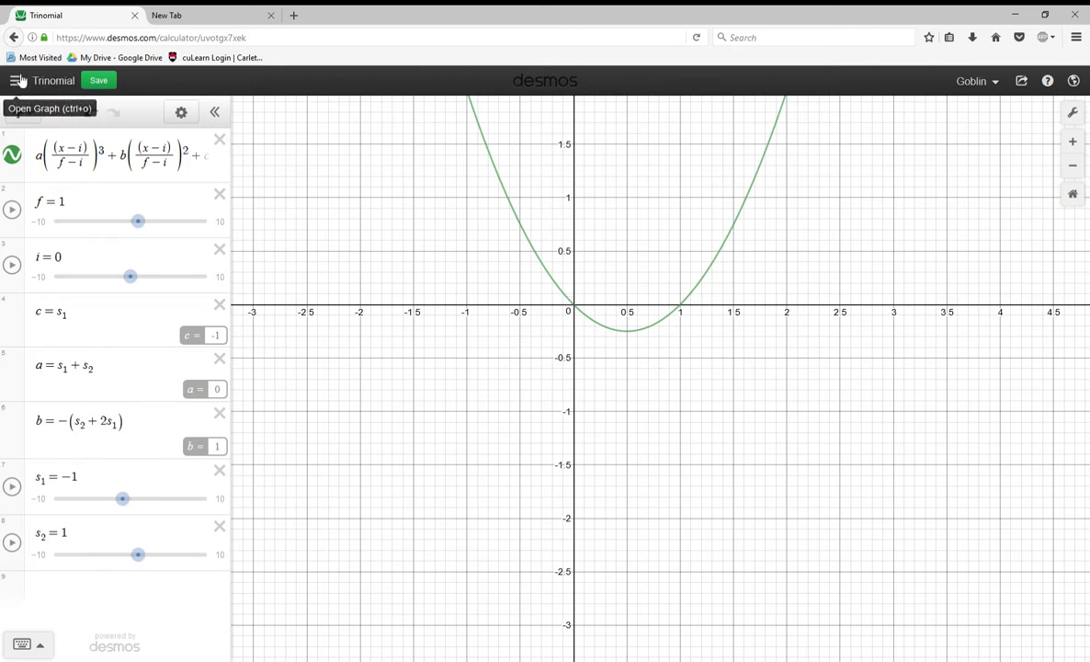
Open the saved graph "2D function"
{"action": "left_click", "coordinate": [16, 79]}
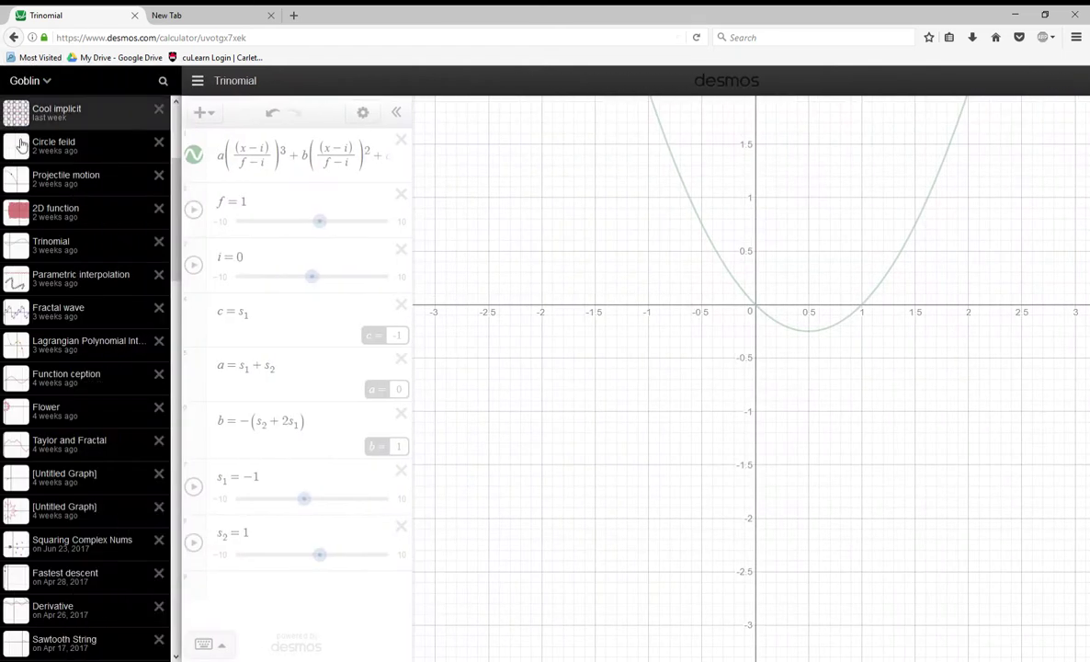
{"action": "left_click", "coordinate": [50, 211]}
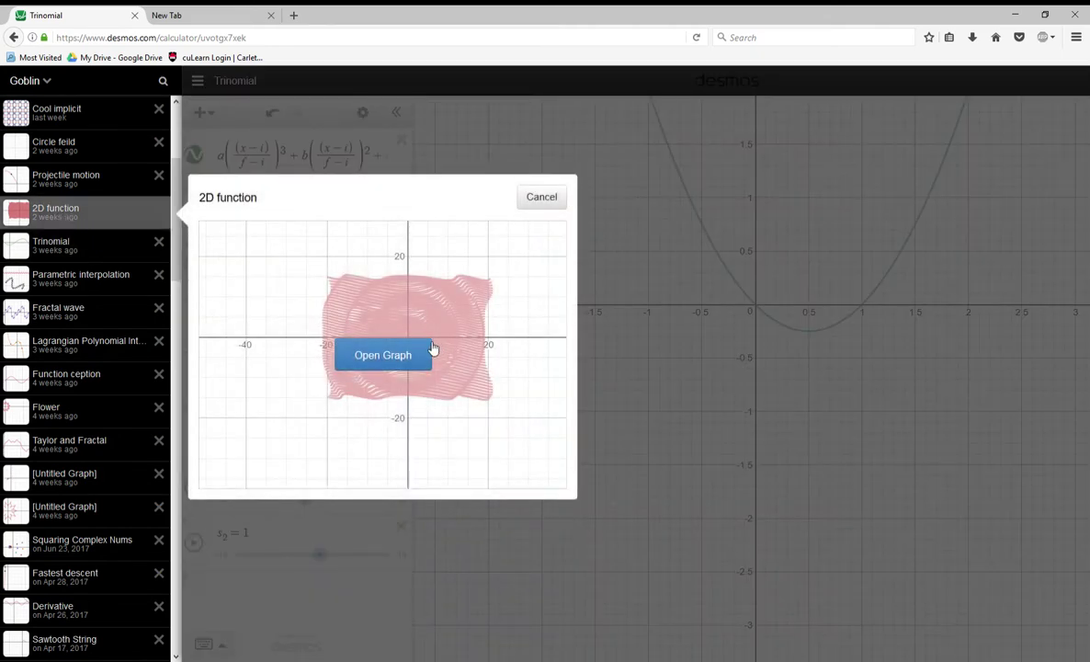
{"action": "left_click", "coordinate": [418, 355]}
Adjust the wave surface's sliders to ϕ = -2.7, k = -4.1 and A = 1.5
{"action": "left_click_drag", "start_coordinate": [724, 365], "coordinate": [682, 357]}
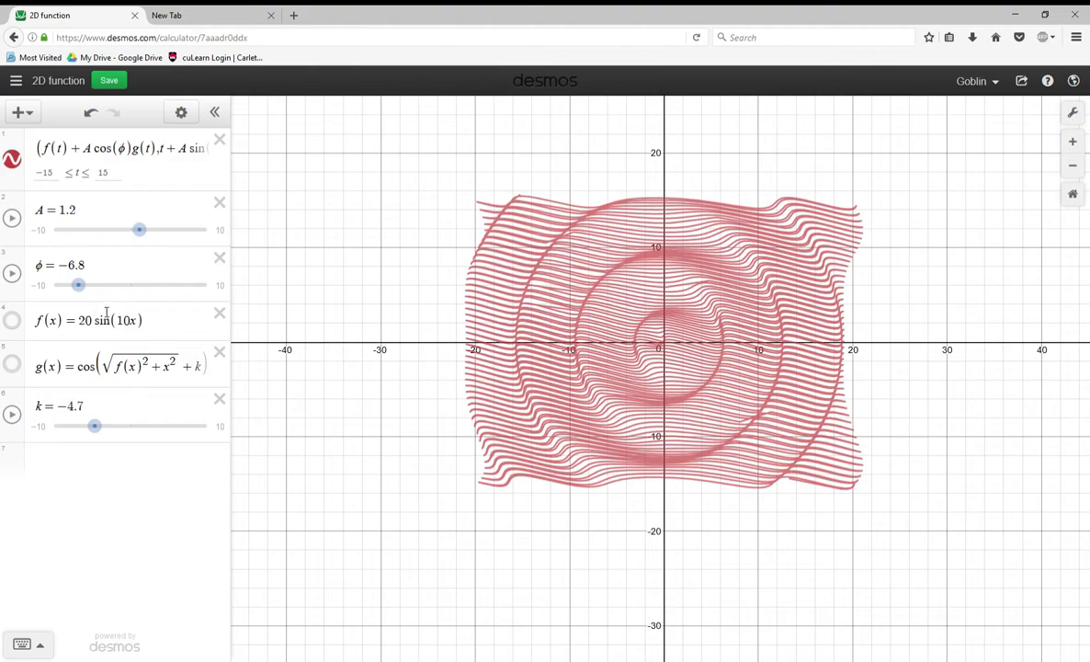
{"action": "left_click_drag", "start_coordinate": [80, 285], "coordinate": [147, 285]}
{"action": "left_click_drag", "start_coordinate": [99, 433], "coordinate": [92, 466]}
{"action": "left_click_drag", "start_coordinate": [139, 229], "coordinate": [114, 338]}
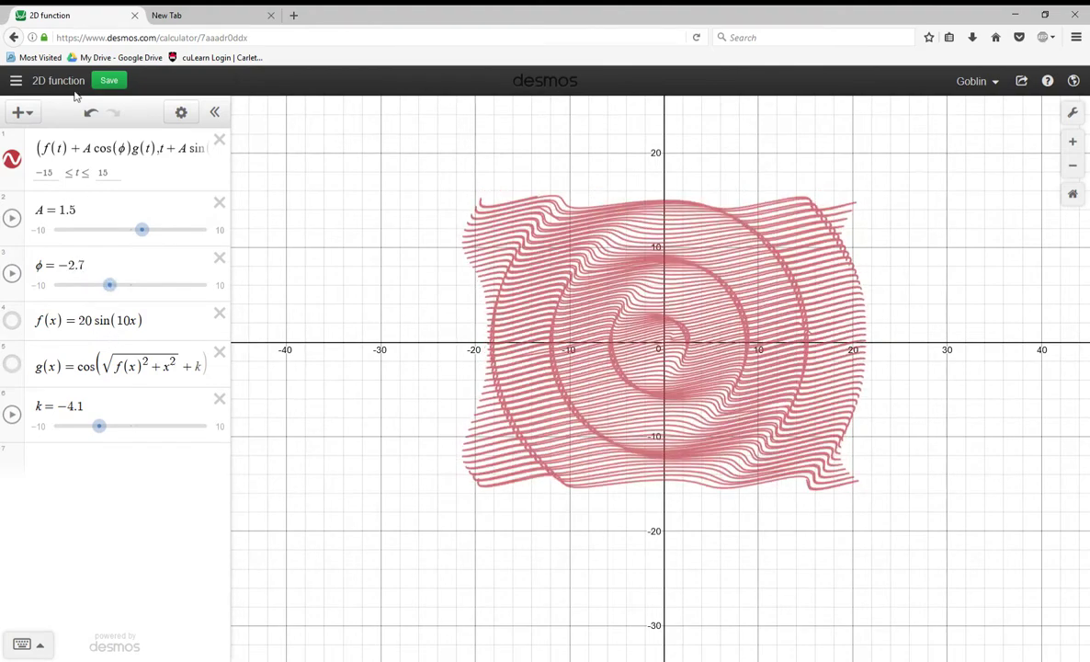
Open the saved graph "Projectile motion"
{"action": "left_click", "coordinate": [16, 81]}
{"action": "scroll", "coordinate": [68, 226], "scroll_direction": "up", "scroll_amount": 3}
{"action": "scroll", "coordinate": [68, 226], "scroll_direction": "up", "scroll_amount": 1}
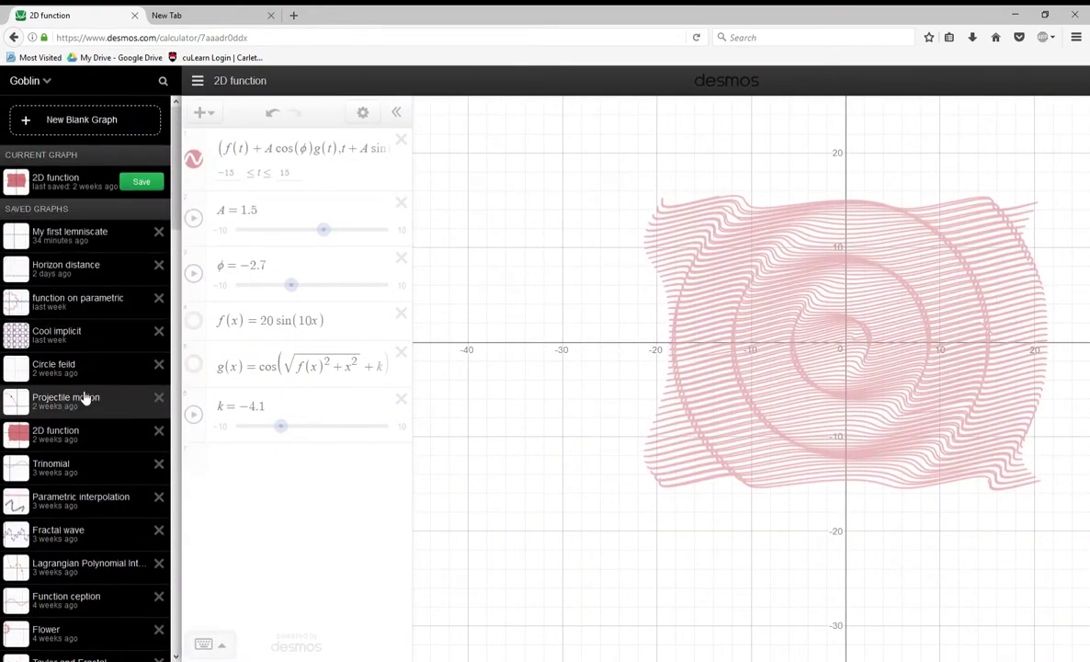
{"action": "left_click", "coordinate": [81, 395]}
{"action": "left_click", "coordinate": [386, 510]}
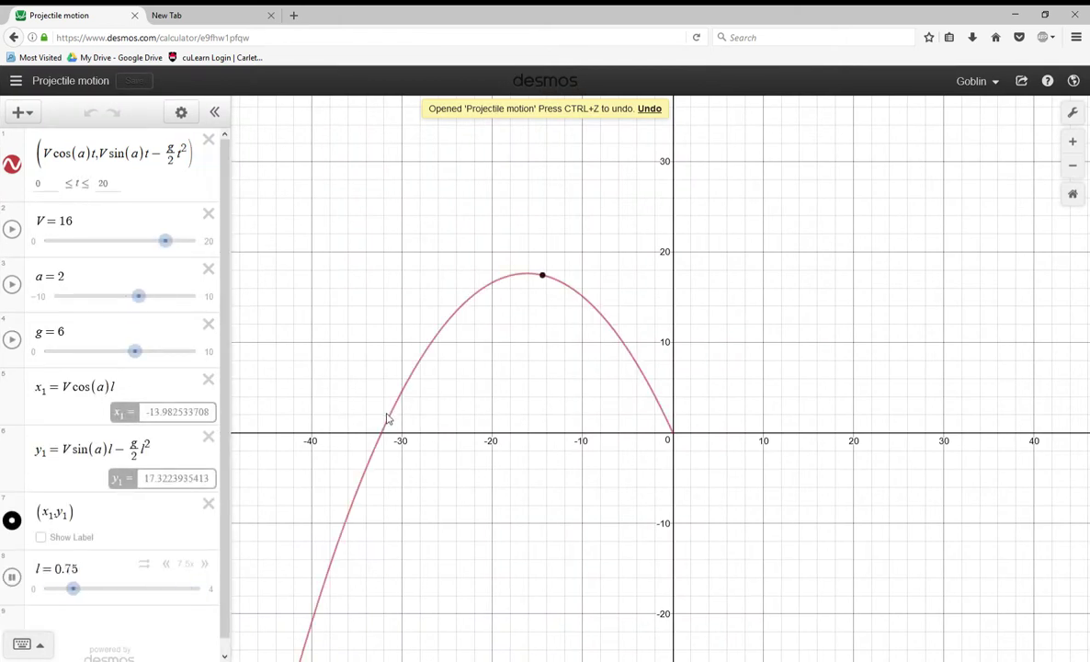
Pause the animation of the l slider that moves the black point along the trajectory
{"action": "scroll", "coordinate": [131, 467], "scroll_direction": "down", "scroll_amount": 1}
{"action": "scroll", "coordinate": [131, 467], "scroll_direction": "up", "scroll_amount": 1}
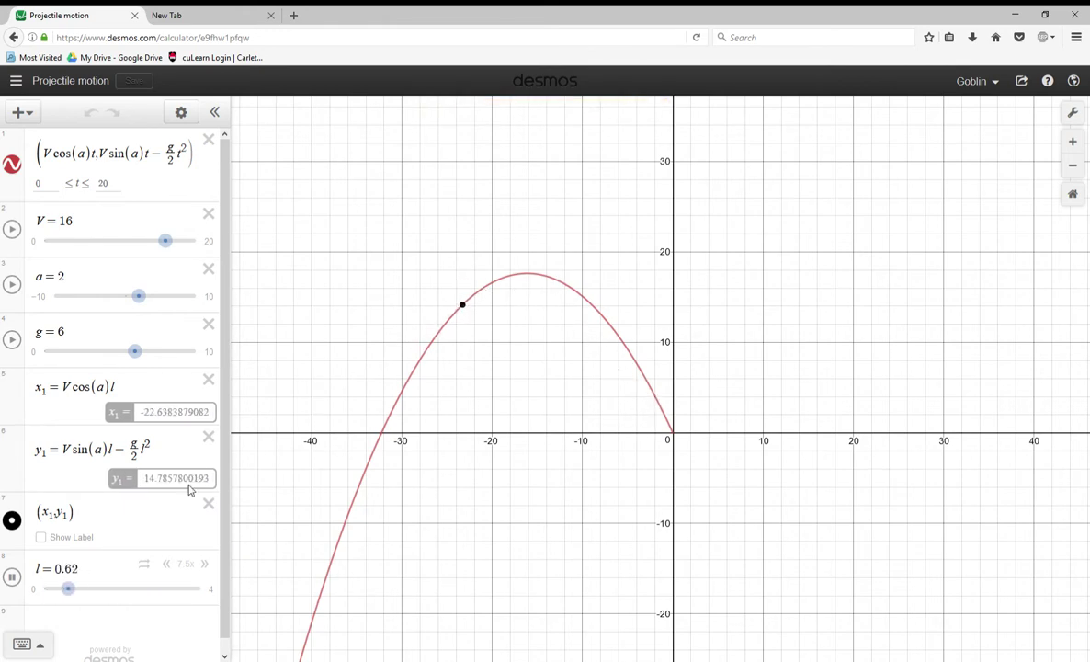
{"action": "left_click", "coordinate": [11, 576]}
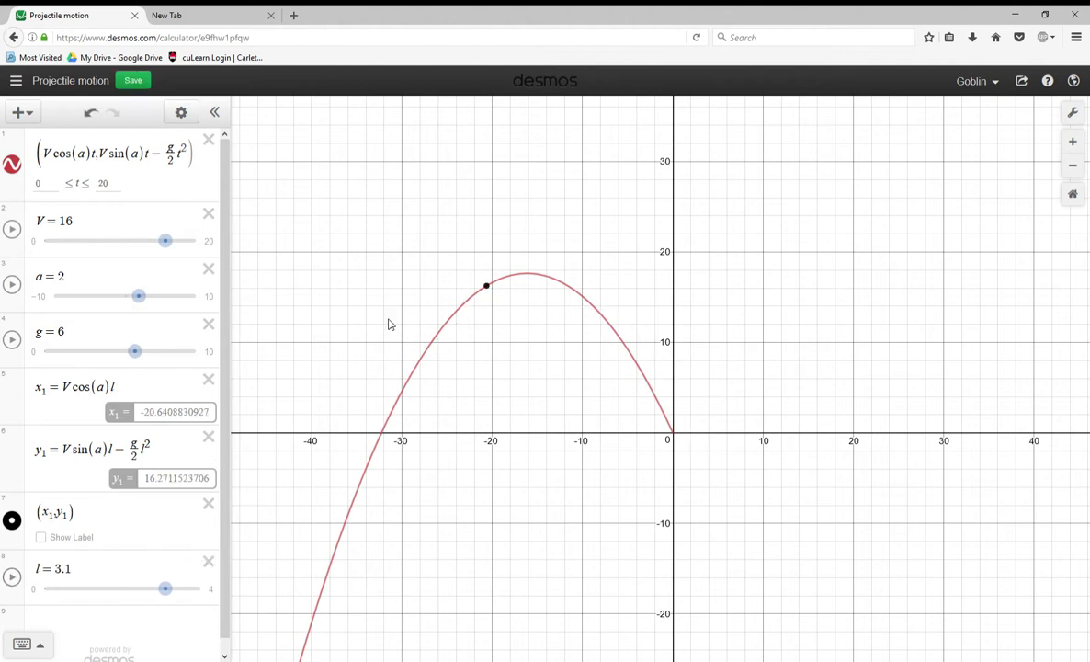
Change the projectile's parameters to gravity g = 6.2, speed V = 17.7 and angle a = 7.3
{"action": "left_click_drag", "start_coordinate": [131, 352], "coordinate": [175, 303]}
{"action": "left_click_drag", "start_coordinate": [169, 250], "coordinate": [138, 297]}
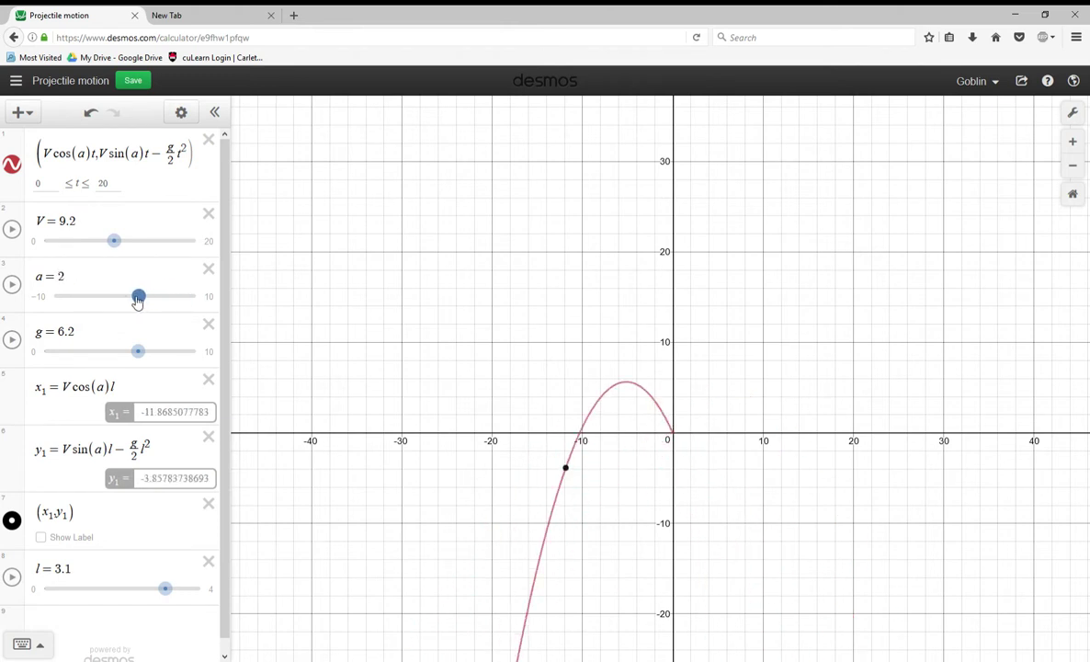
{"action": "left_click_drag", "start_coordinate": [118, 243], "coordinate": [177, 309]}
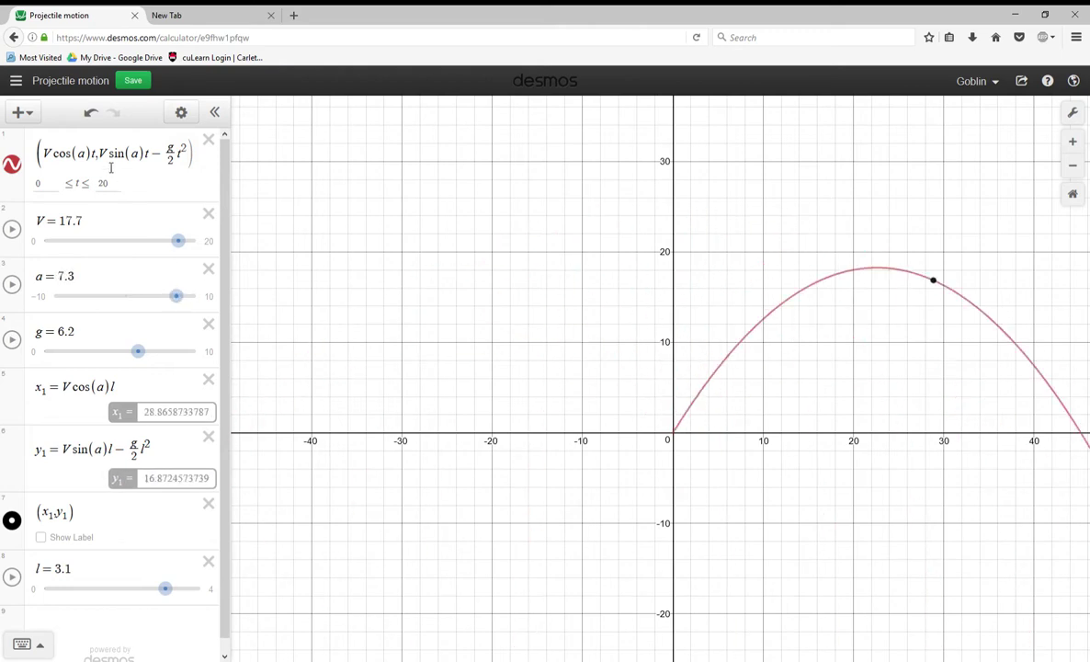
Open the saved graph "Cool implicit"
{"action": "left_click", "coordinate": [15, 81]}
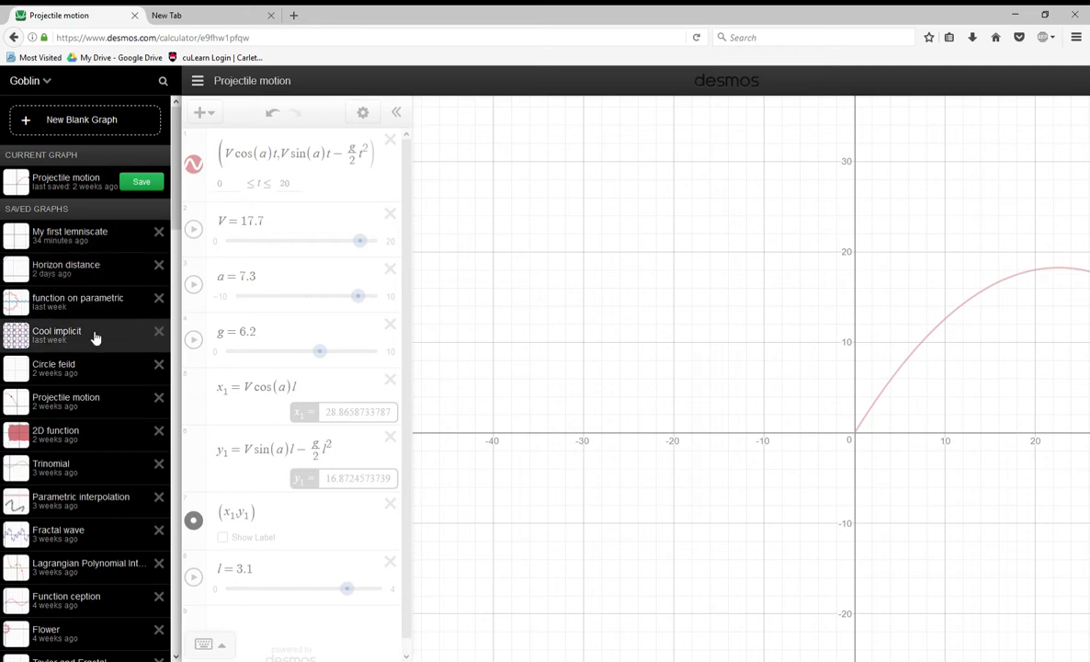
{"action": "left_click", "coordinate": [87, 369]}
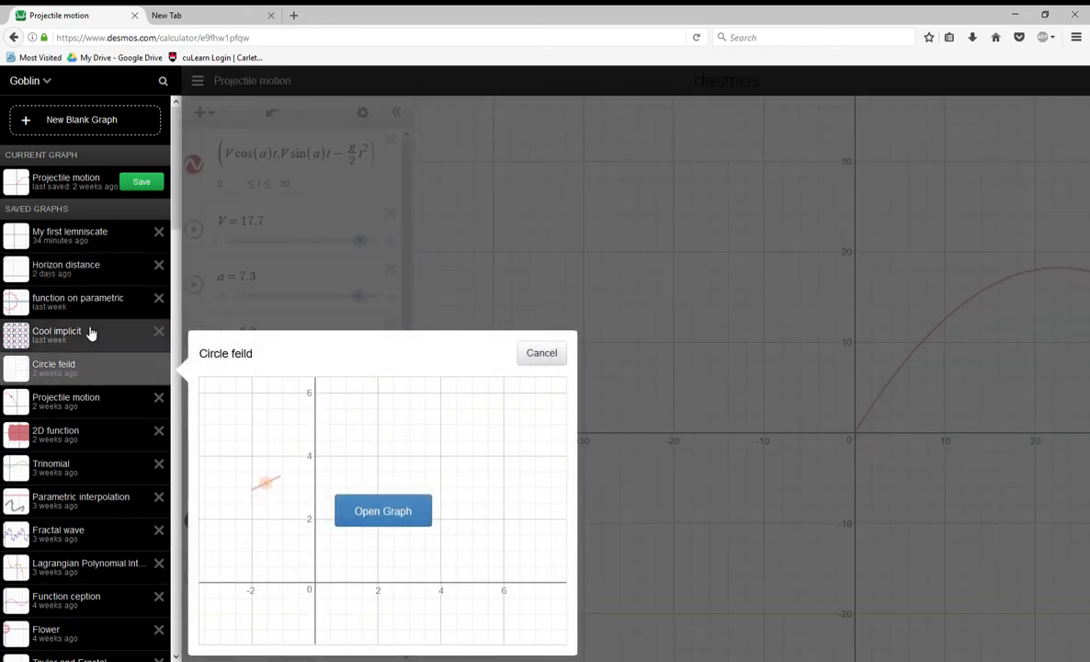
{"action": "left_click", "coordinate": [85, 332]}
{"action": "left_click", "coordinate": [384, 473]}
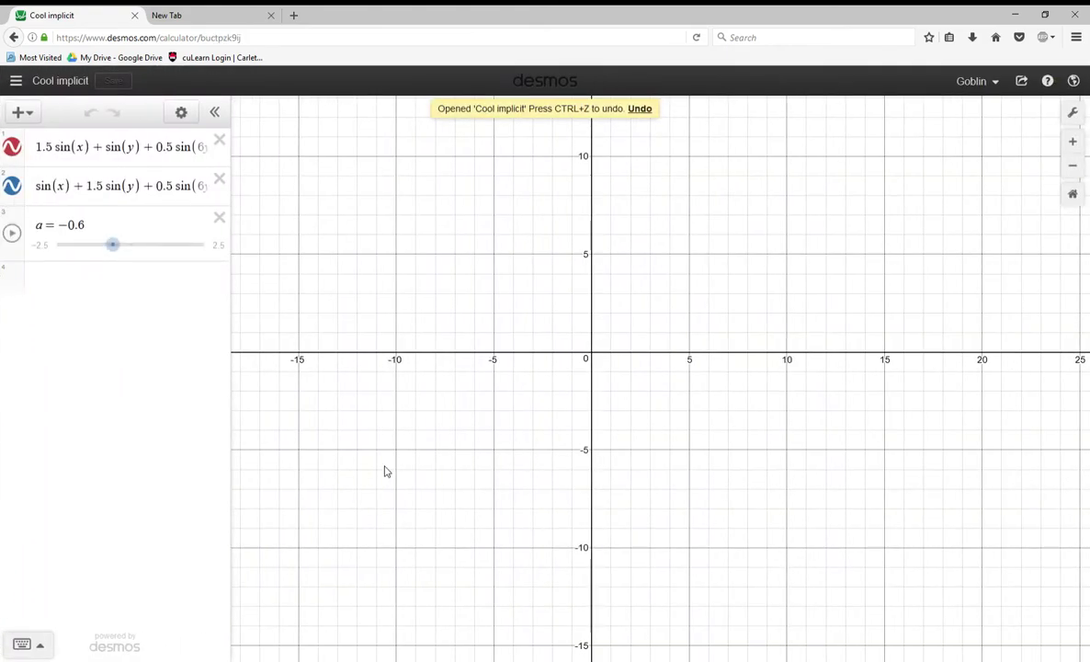
Examine the two implicit sine equations in full and the repeating pattern they draw over a wider area
{"action": "scroll", "coordinate": [456, 298], "scroll_direction": "down", "scroll_amount": 2}
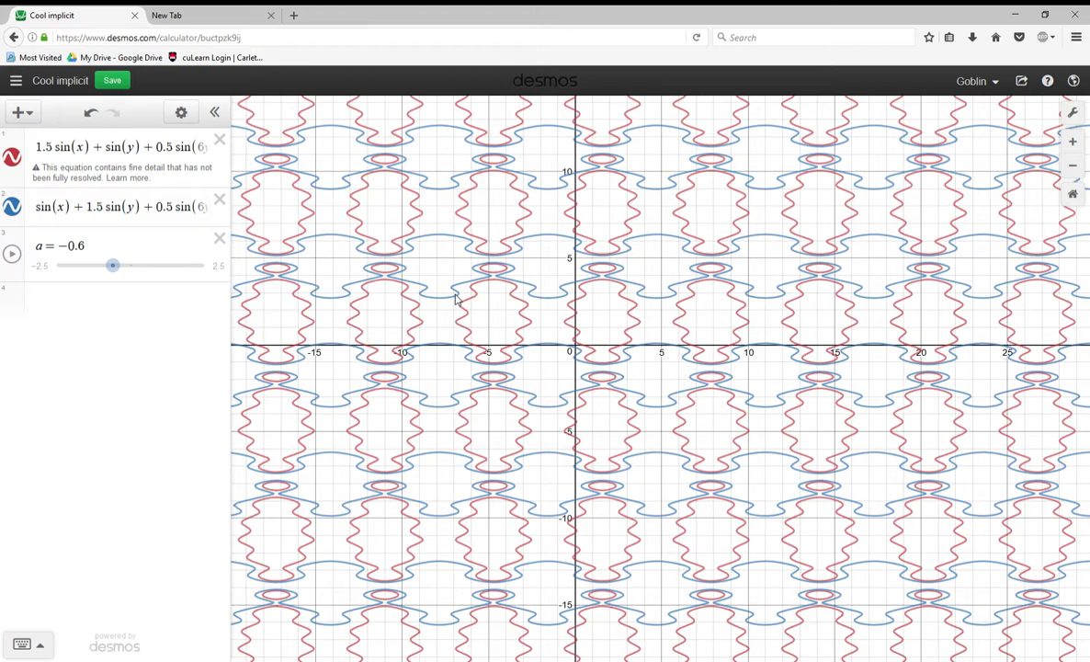
{"action": "left_click_drag", "start_coordinate": [48, 149], "coordinate": [176, 147]}
{"action": "left_click", "coordinate": [177, 147]}
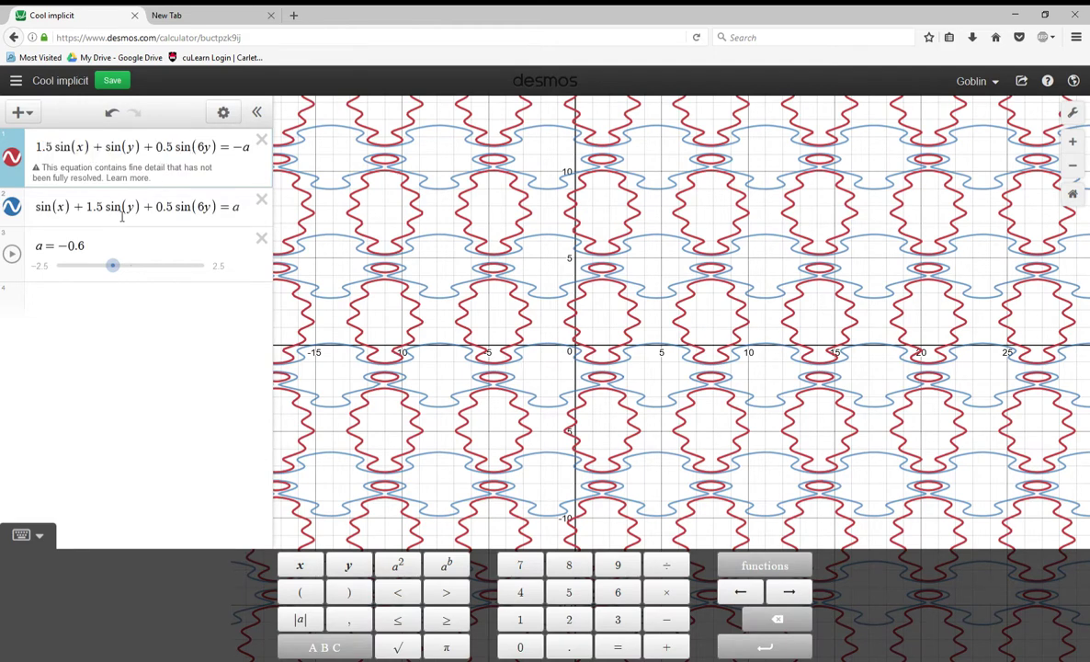
{"action": "left_click_drag", "start_coordinate": [110, 206], "coordinate": [171, 206]}
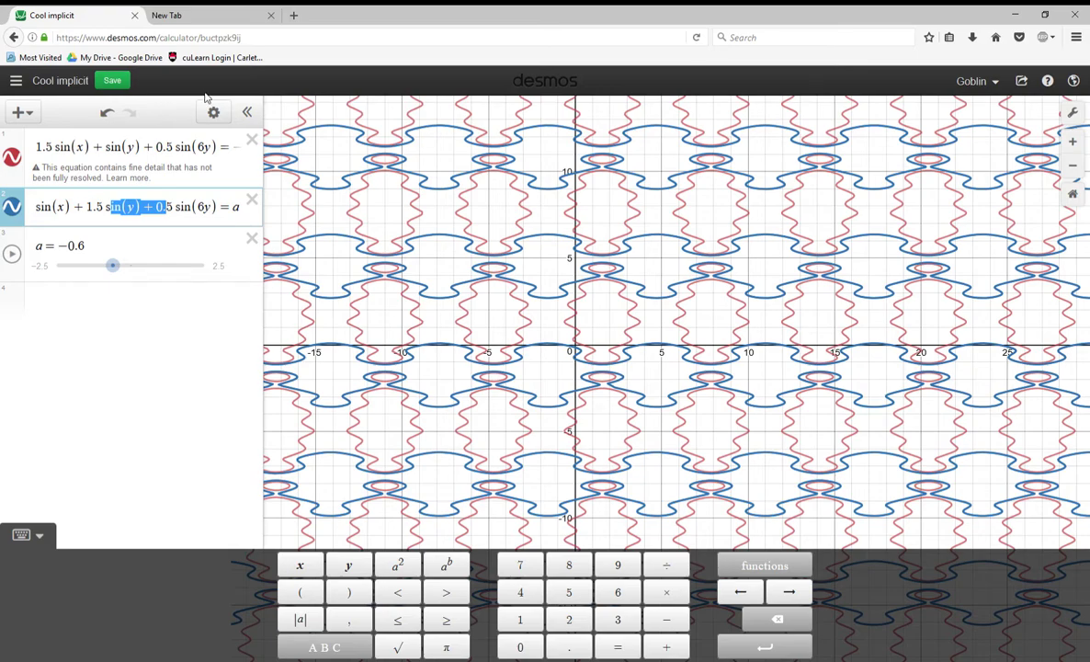
{"action": "left_click", "coordinate": [426, 246]}
{"action": "left_click_drag", "start_coordinate": [114, 273], "coordinate": [115, 269]}
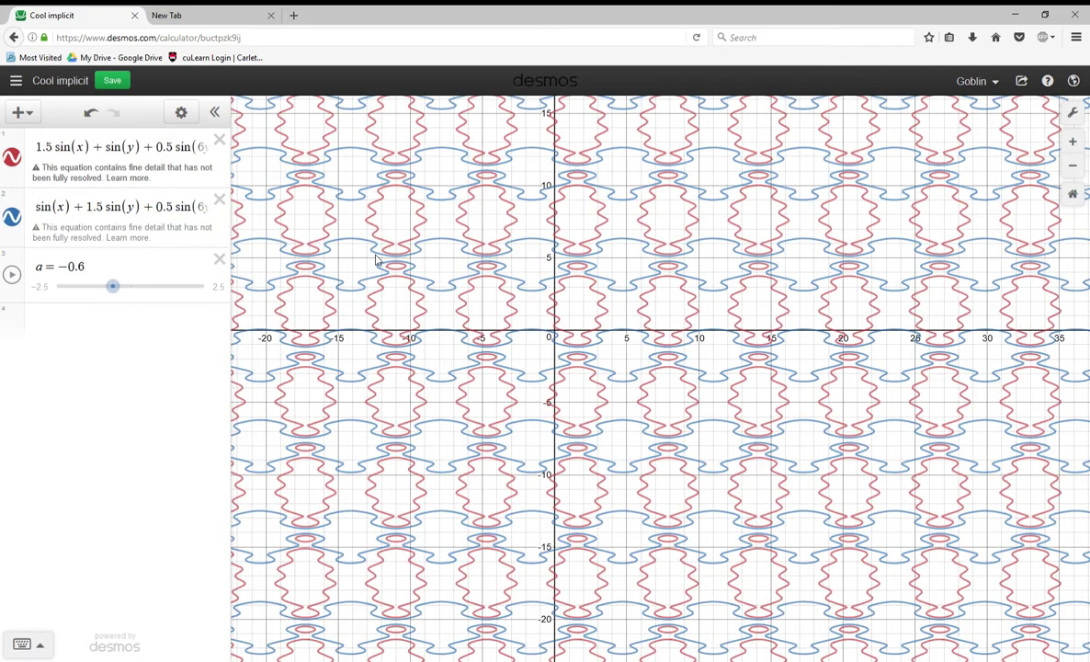
Open the saved graph "function on parametric"
{"action": "left_click", "coordinate": [16, 81]}
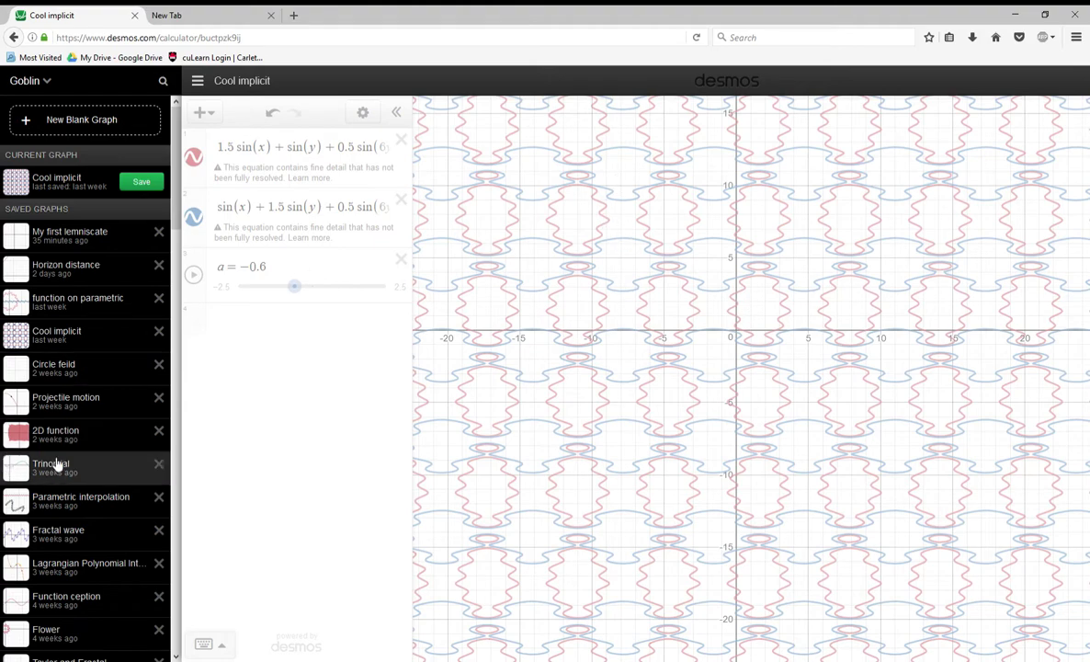
{"action": "left_click", "coordinate": [52, 306]}
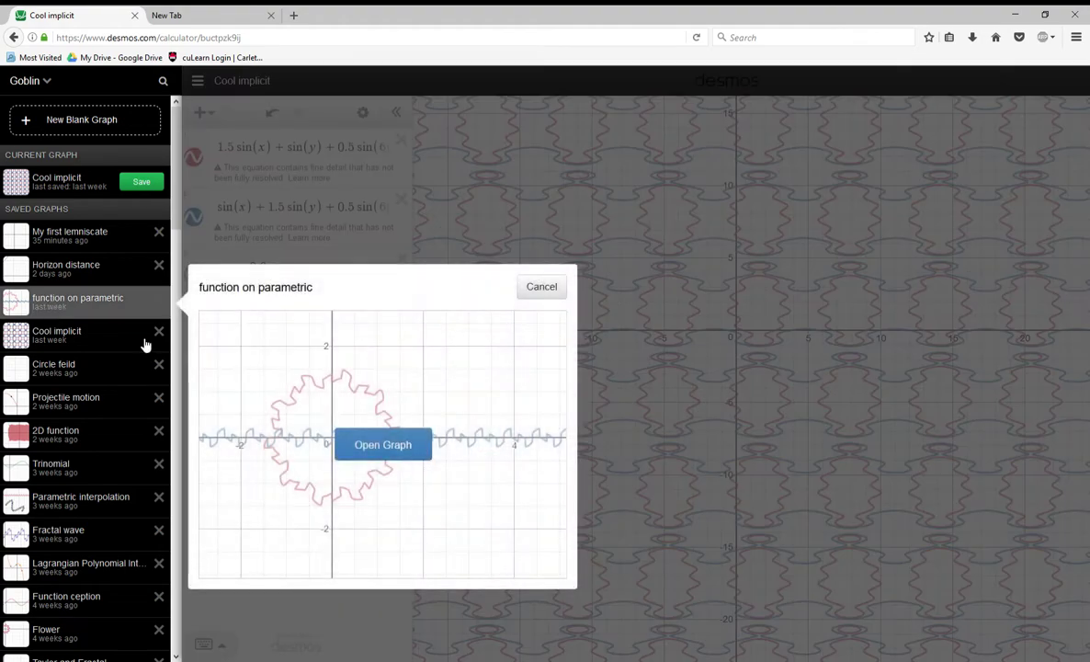
{"action": "left_click", "coordinate": [370, 447]}
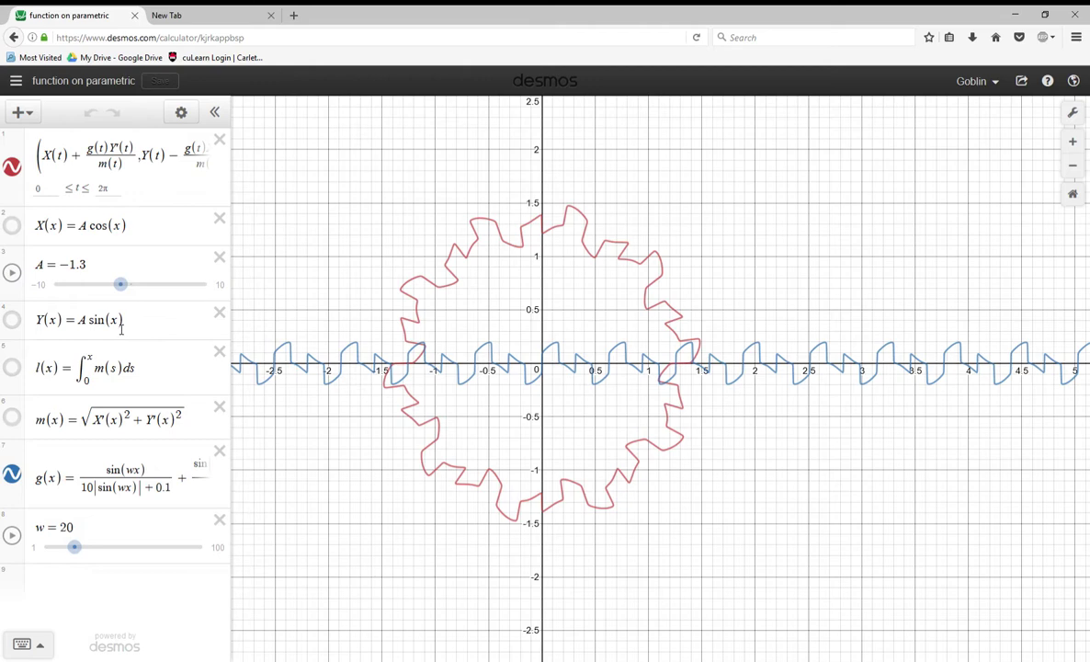
Change Y(x) to A sin(2x) and look over the full g(x) formula
{"action": "left_click", "coordinate": [110, 319]}
{"action": "type", "text": "2"}
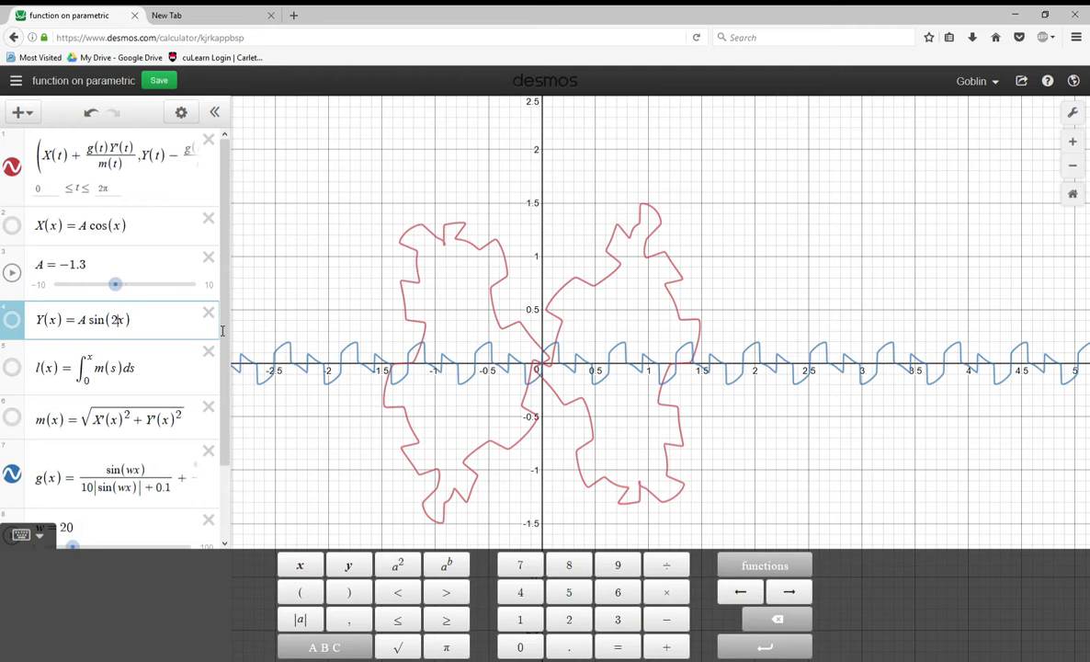
{"action": "scroll", "coordinate": [66, 442], "scroll_direction": "down", "scroll_amount": 2}
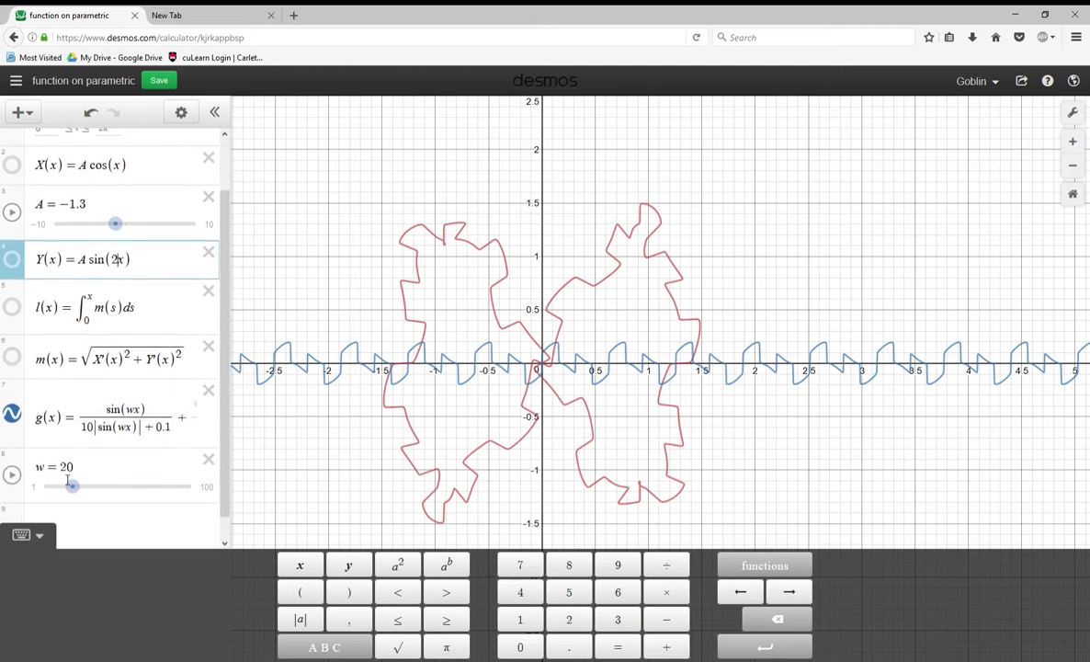
{"action": "left_click_drag", "start_coordinate": [78, 464], "coordinate": [170, 486]}
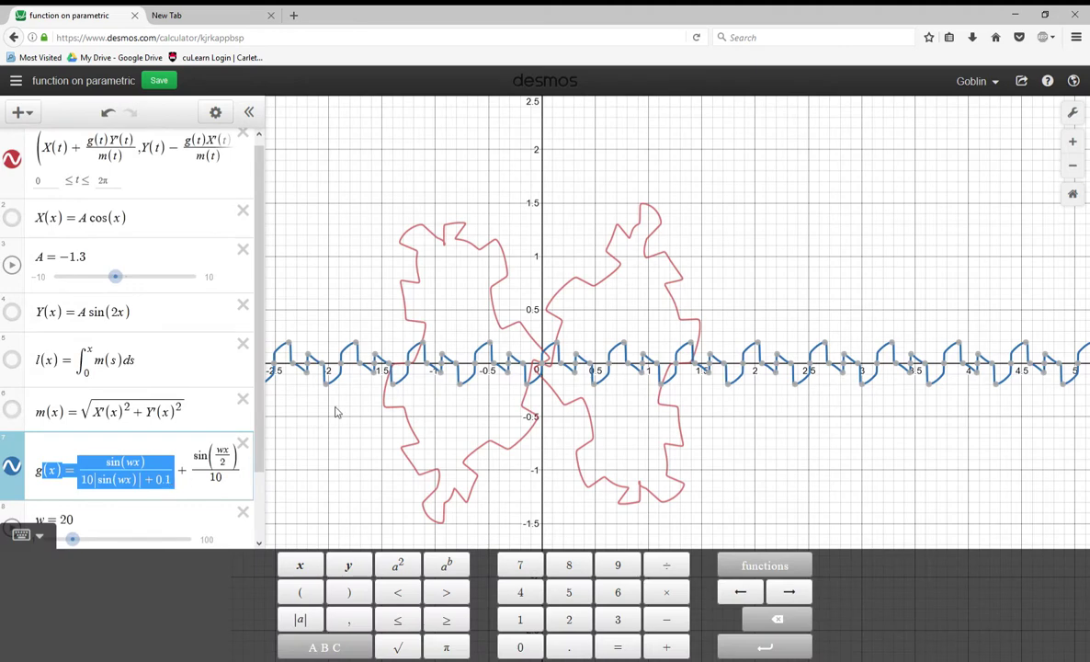
{"action": "left_click", "coordinate": [401, 307]}
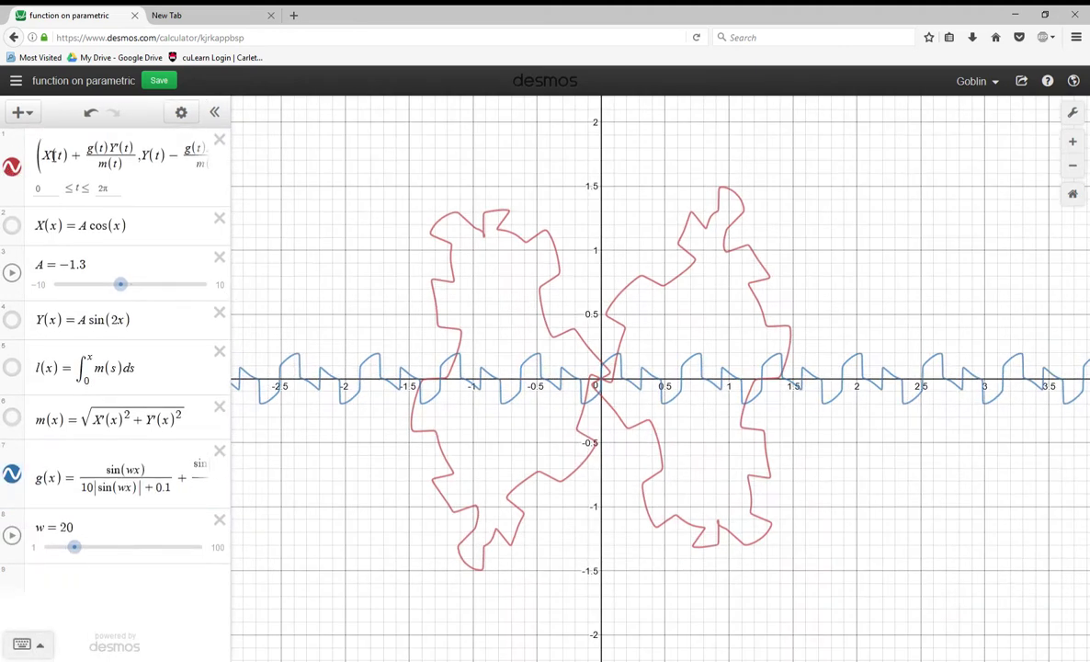
Add the base parametric curve (X(t), Y(t)) with t running from 0 to 2π
{"action": "left_click", "coordinate": [49, 155]}
{"action": "scroll", "coordinate": [175, 514], "scroll_direction": "down", "scroll_amount": 2}
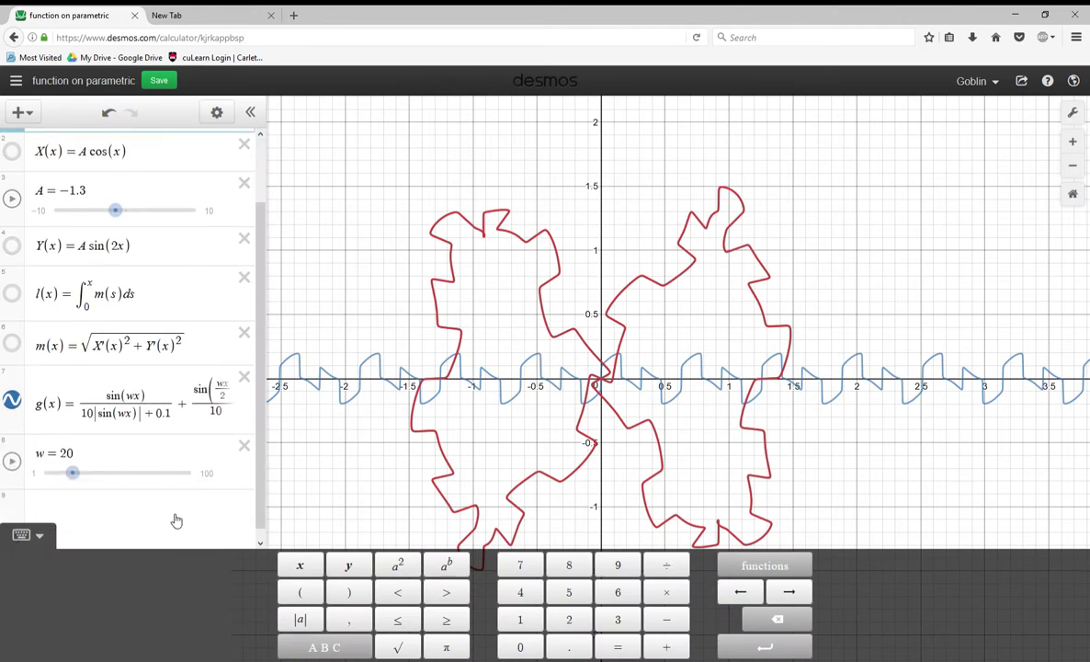
{"action": "left_click", "coordinate": [166, 510]}
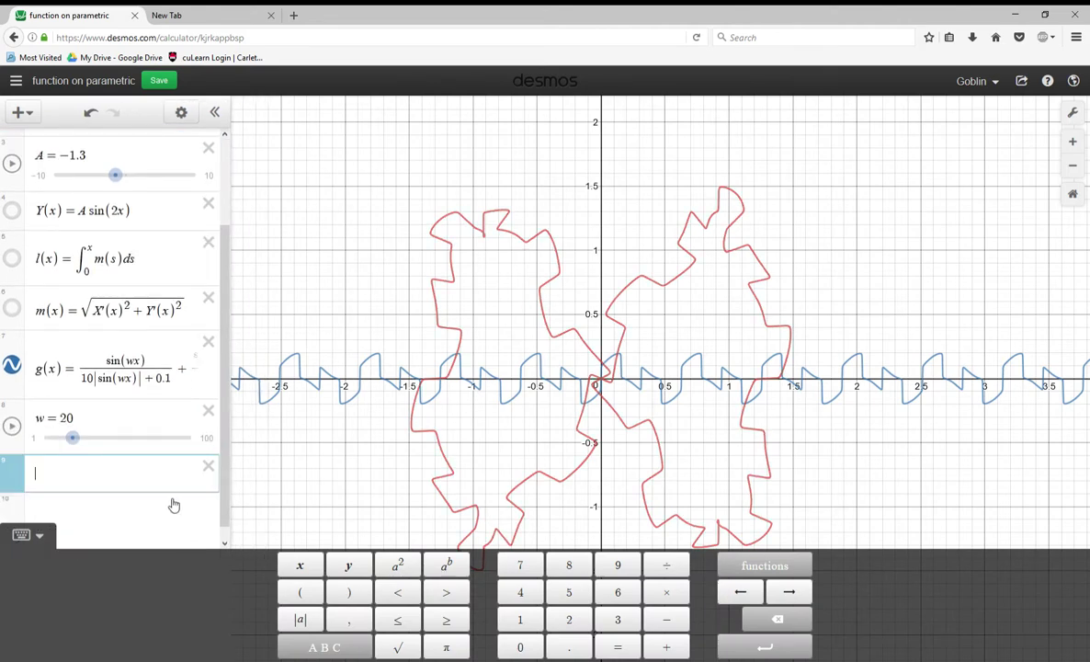
{"action": "type", "text": "(X("}
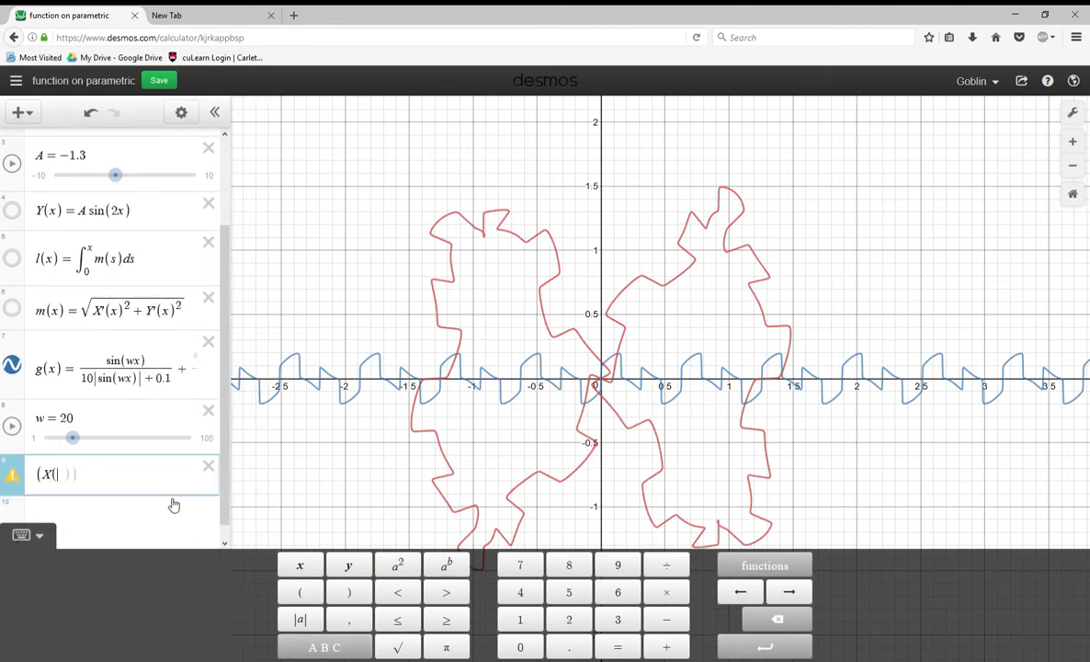
{"action": "type", "text": "t),Y(t)"}
{"action": "left_click", "coordinate": [103, 499]}
{"action": "key", "text": "BackSpace"}
{"action": "type", "text": "2pi"}
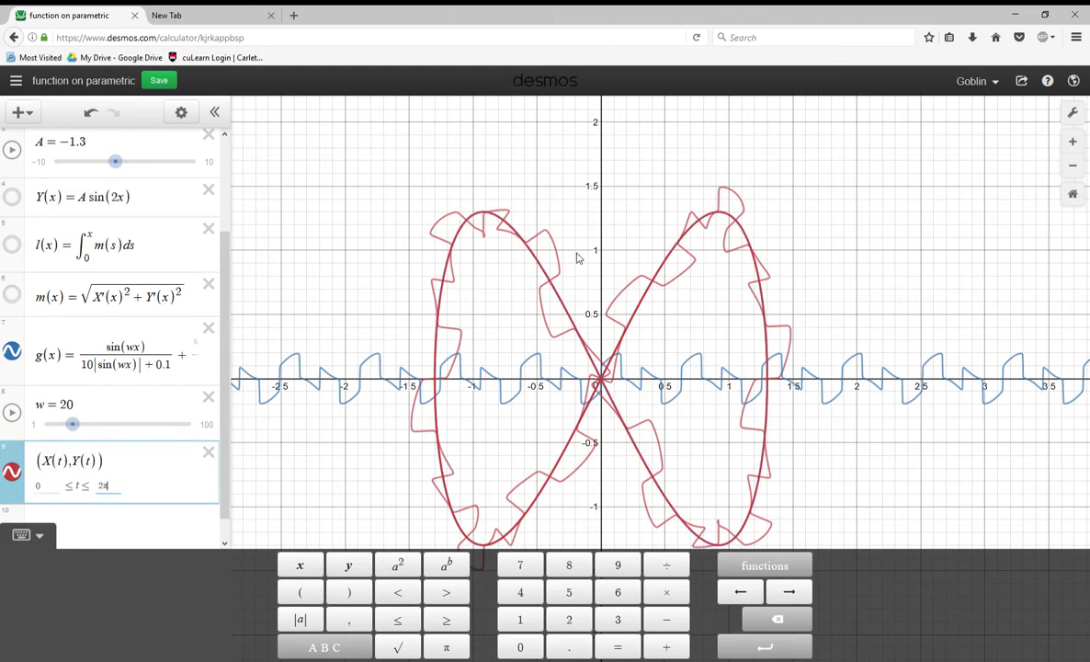
{"action": "scroll", "coordinate": [477, 504], "scroll_direction": "down", "scroll_amount": 1}
{"action": "scroll", "coordinate": [477, 504], "scroll_direction": "down", "scroll_amount": 1}
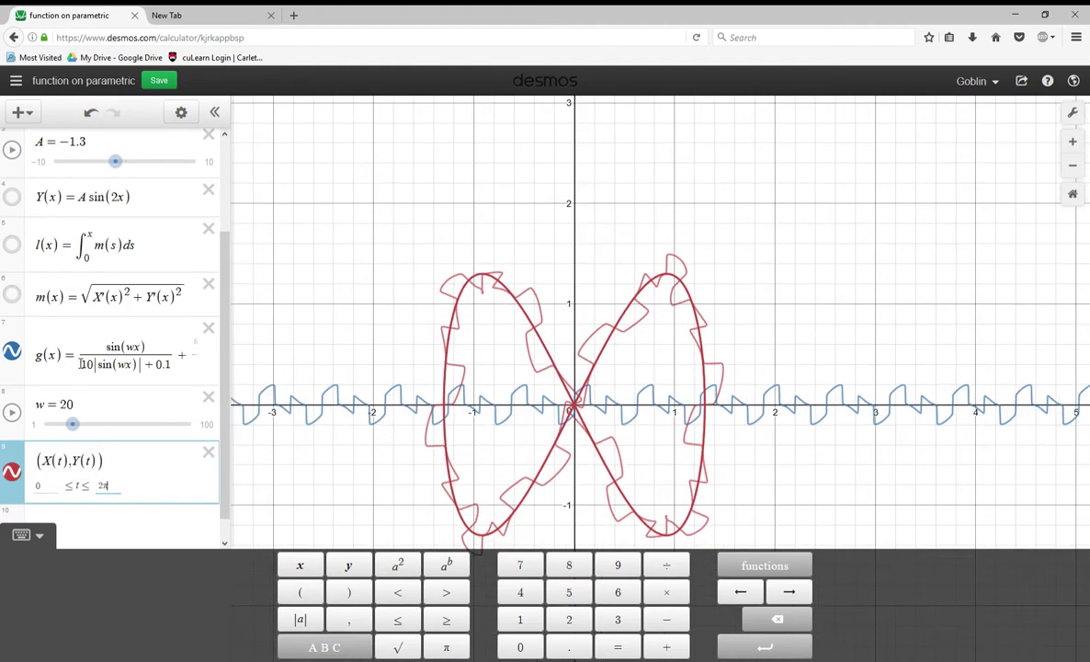
Rename the existing function g(x) to z(x)
{"action": "left_click", "coordinate": [49, 366]}
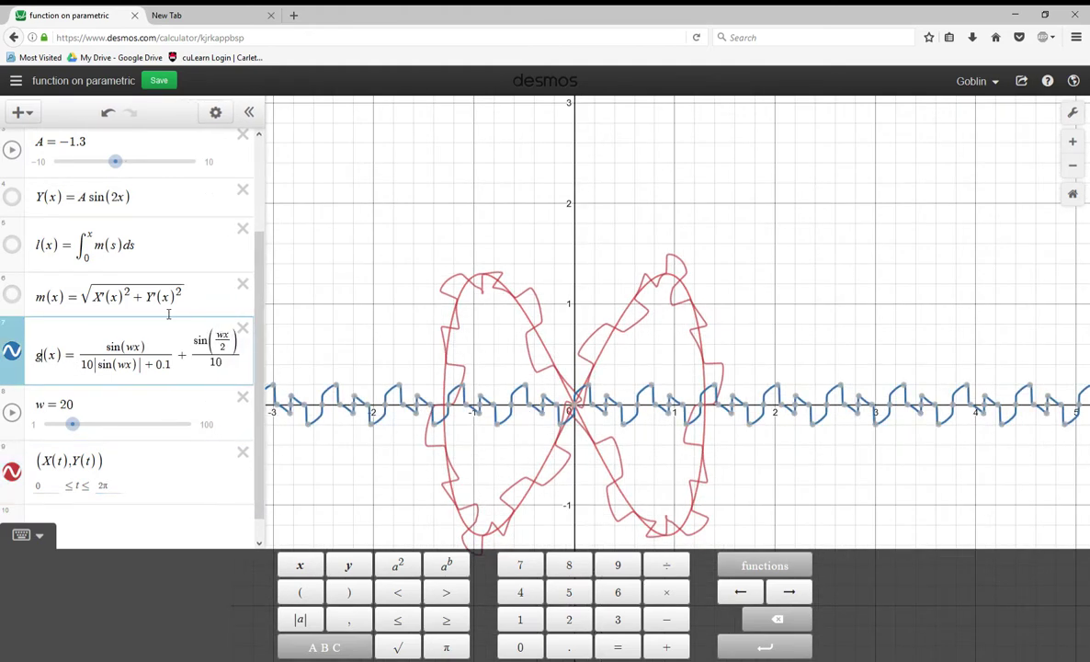
{"action": "key", "text": "BackSpace"}
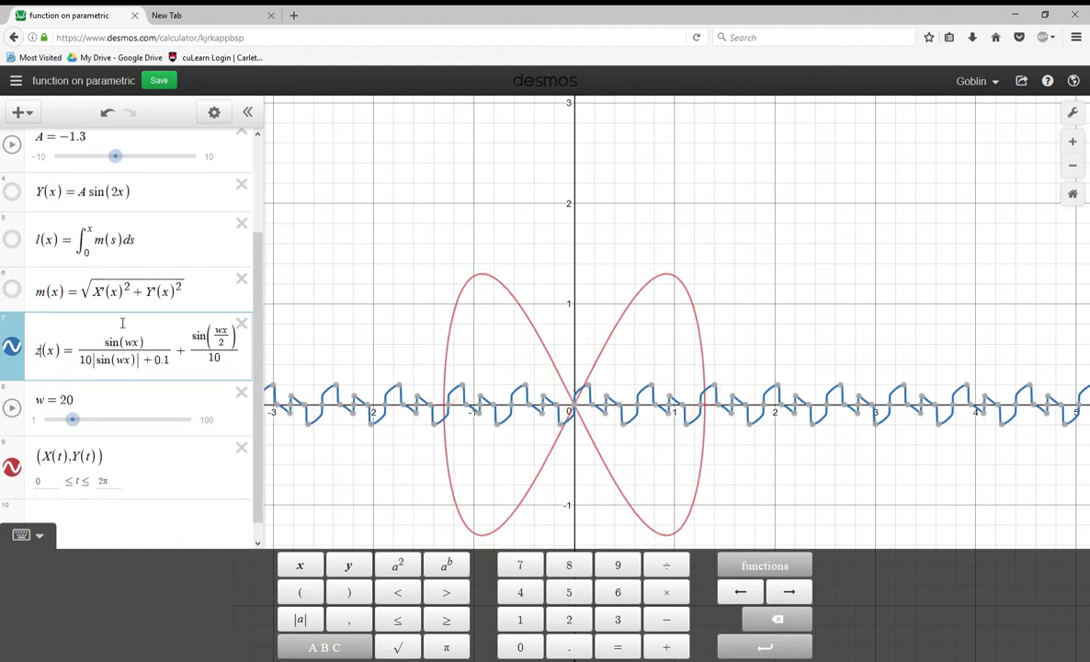
{"action": "type", "text": "z"}
Define a new function g(x) = sin(x)/10 on an empty expression line
{"action": "left_click", "coordinate": [173, 509]}
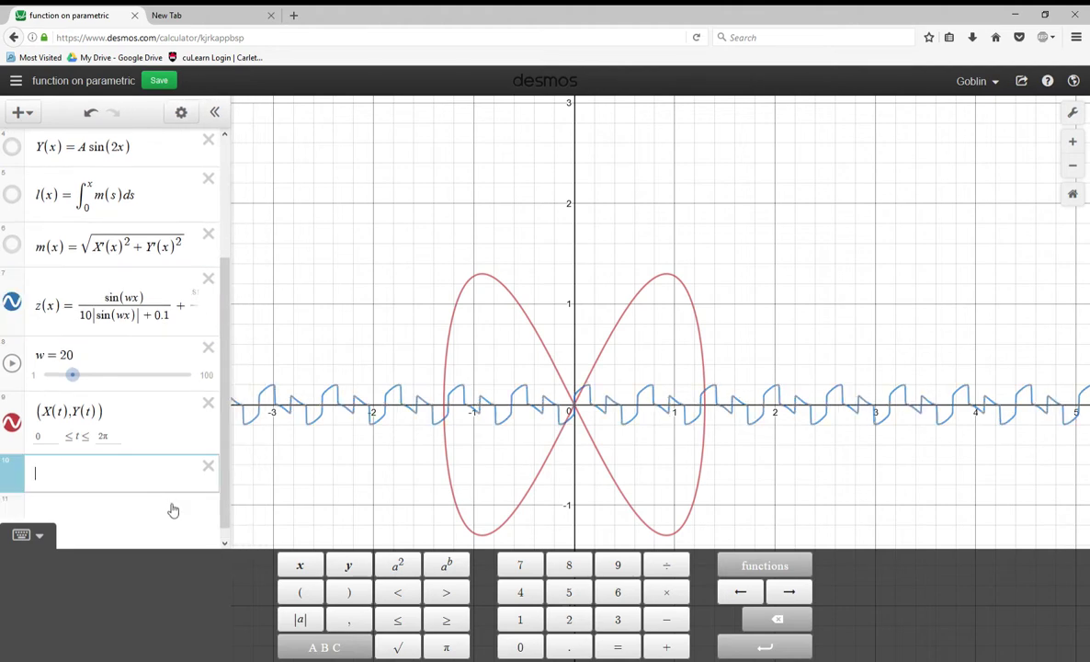
{"action": "type", "text": "g("}
{"action": "type", "text": "sin"}
{"action": "key", "text": "BackSpace"}
{"action": "key", "text": "BackSpace"}
{"action": "key", "text": "BackSpace"}
{"action": "type", "text": "x"}
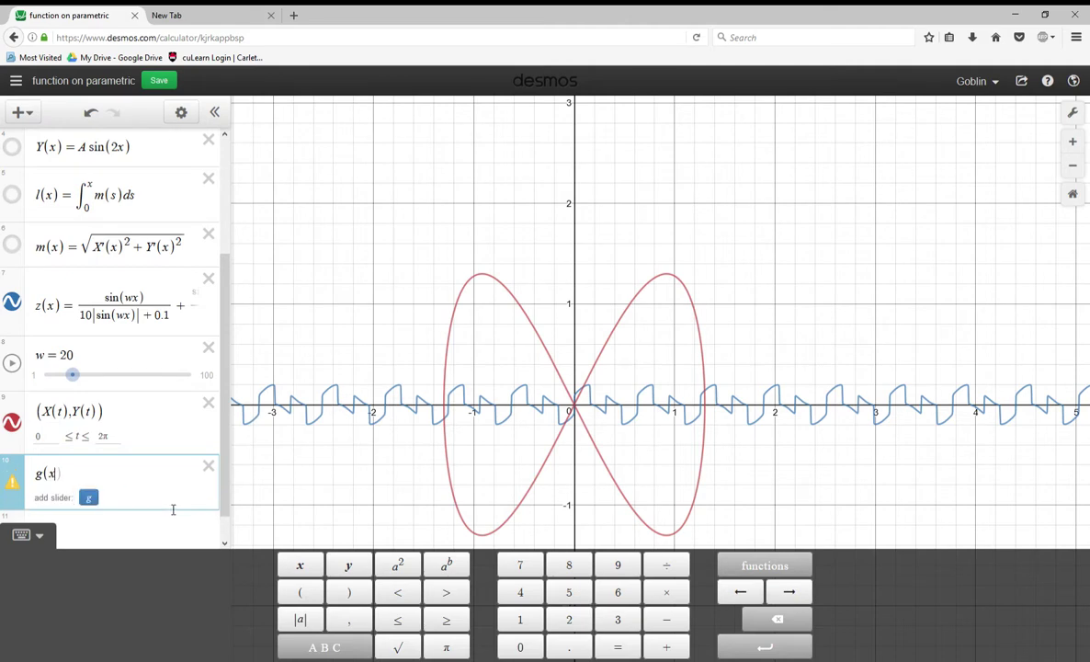
{"action": "type", "text": ") = "}
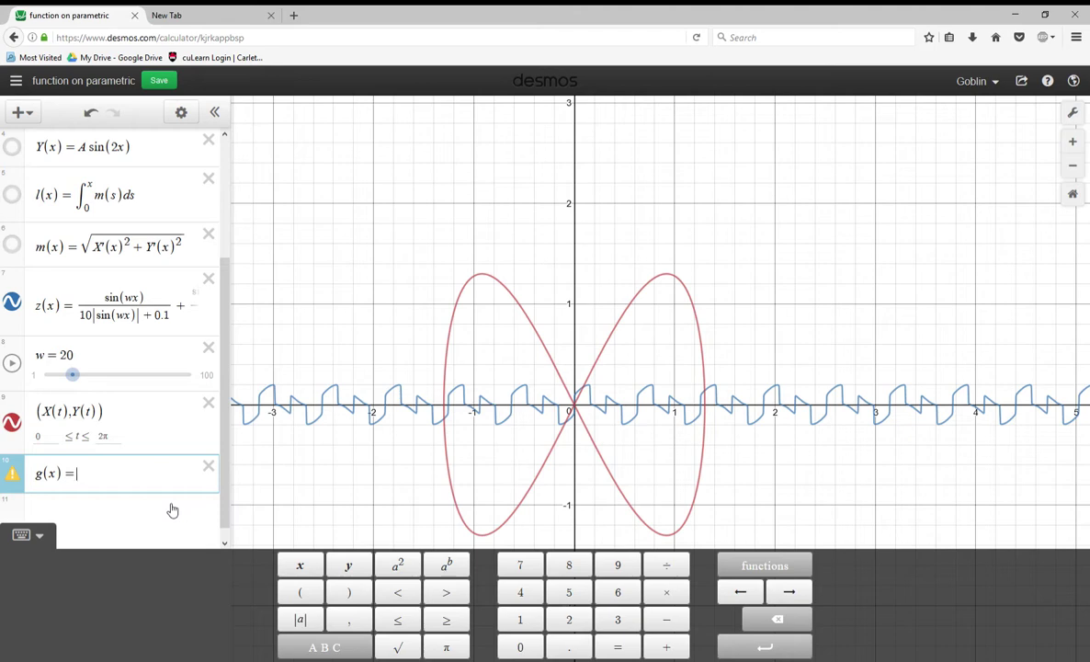
{"action": "type", "text": "sin(x"}
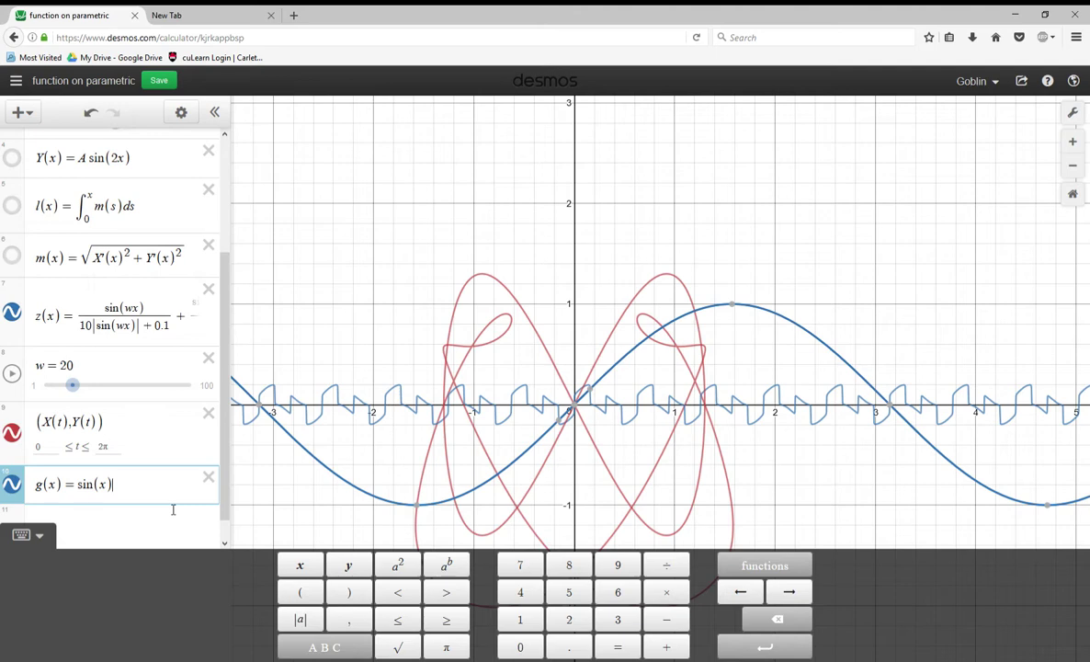
{"action": "key", "text": "Right"}
{"action": "type", "text": "/10"}
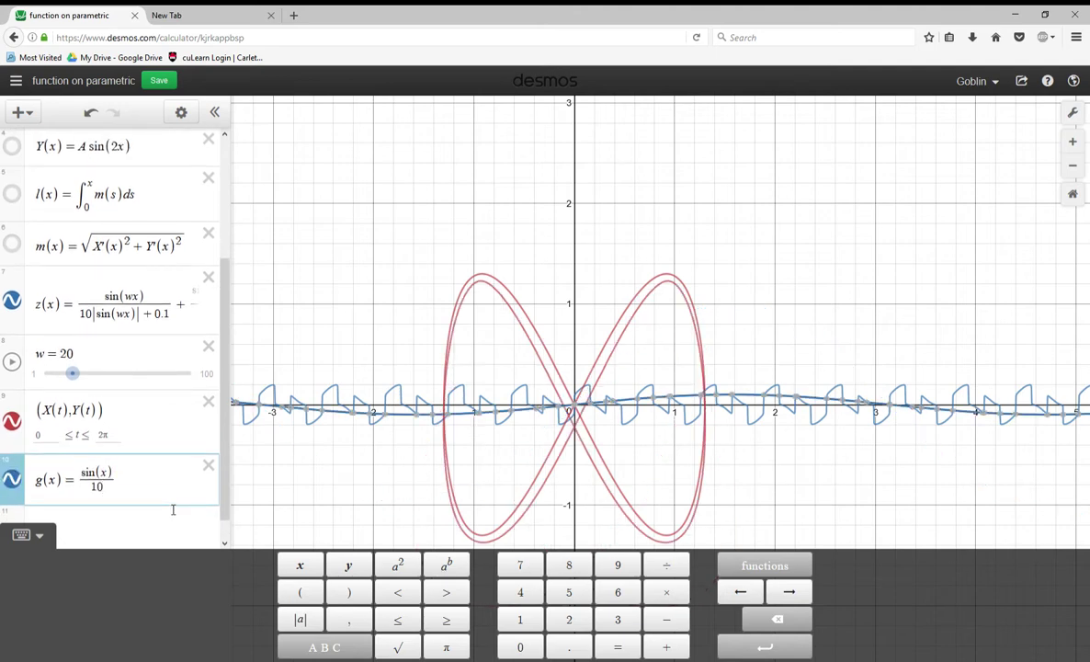
Change the new g(x) to sin(20x)/10, trying 10x first, and hide the curve of z(x)
{"action": "type", "text": "10"}
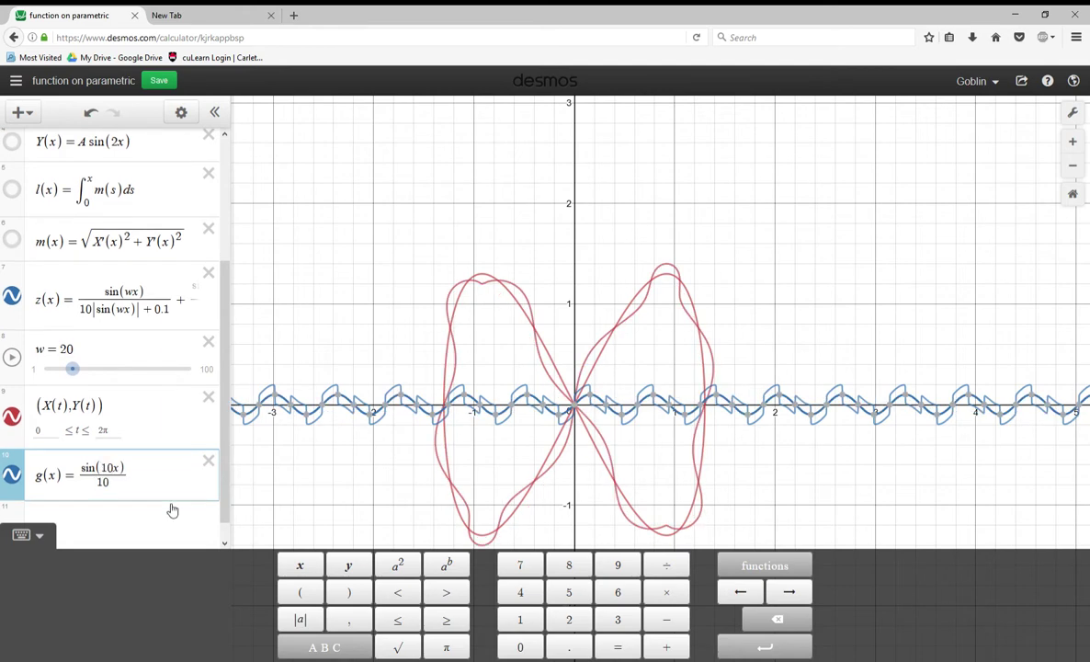
{"action": "key", "text": "BackSpace"}
{"action": "key", "text": "BackSpace"}
{"action": "type", "text": "20"}
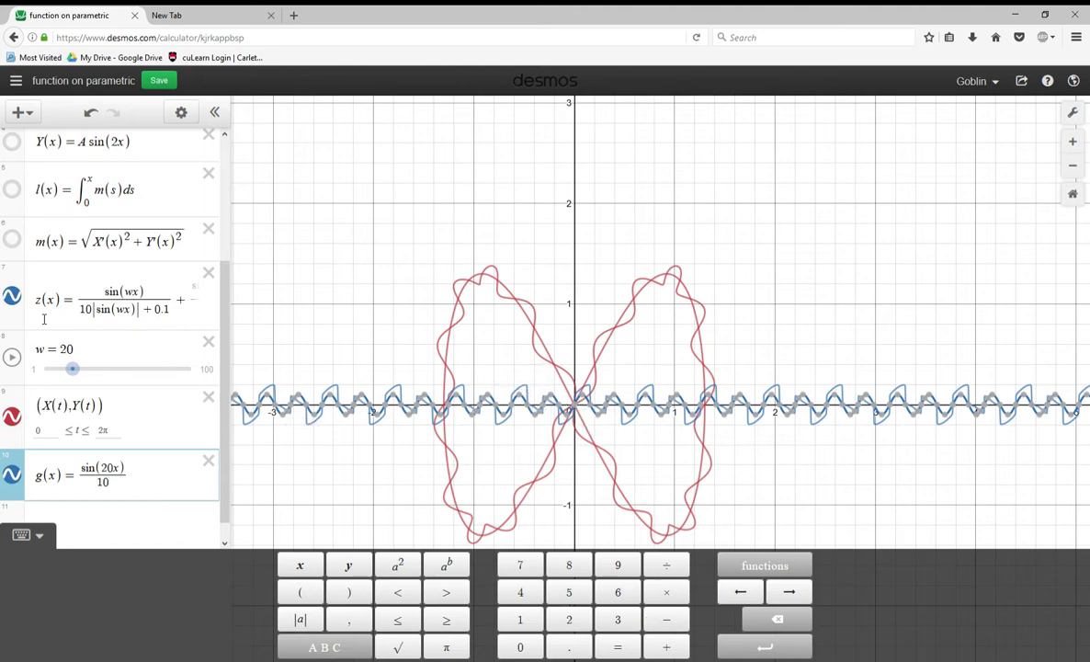
{"action": "left_click", "coordinate": [11, 294]}
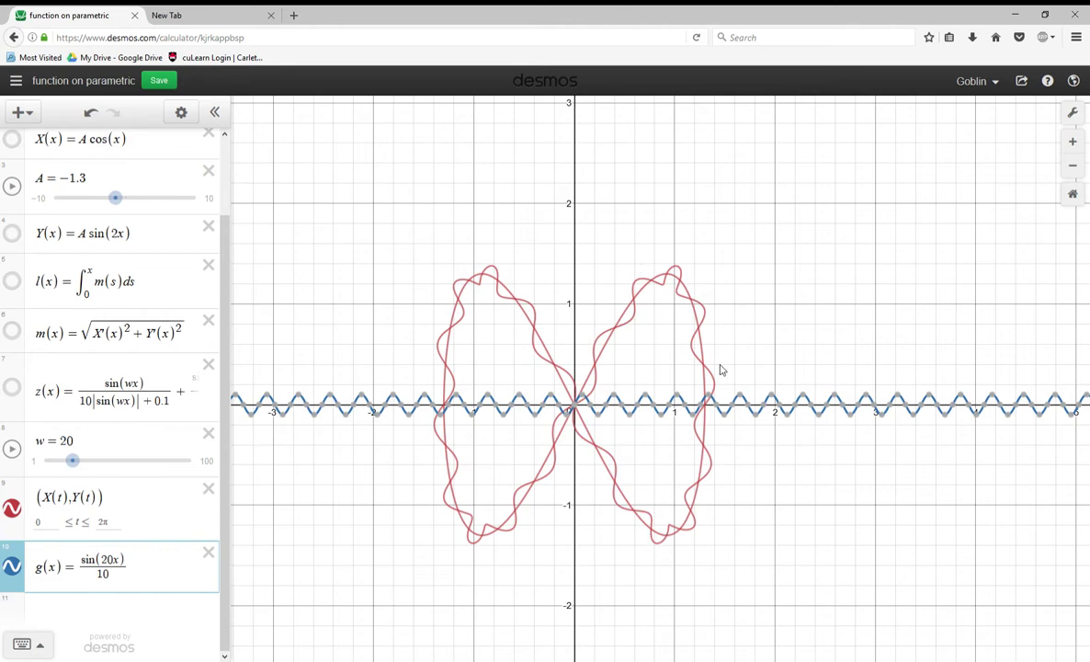
{"action": "scroll", "coordinate": [676, 493], "scroll_direction": "up", "scroll_amount": 3}
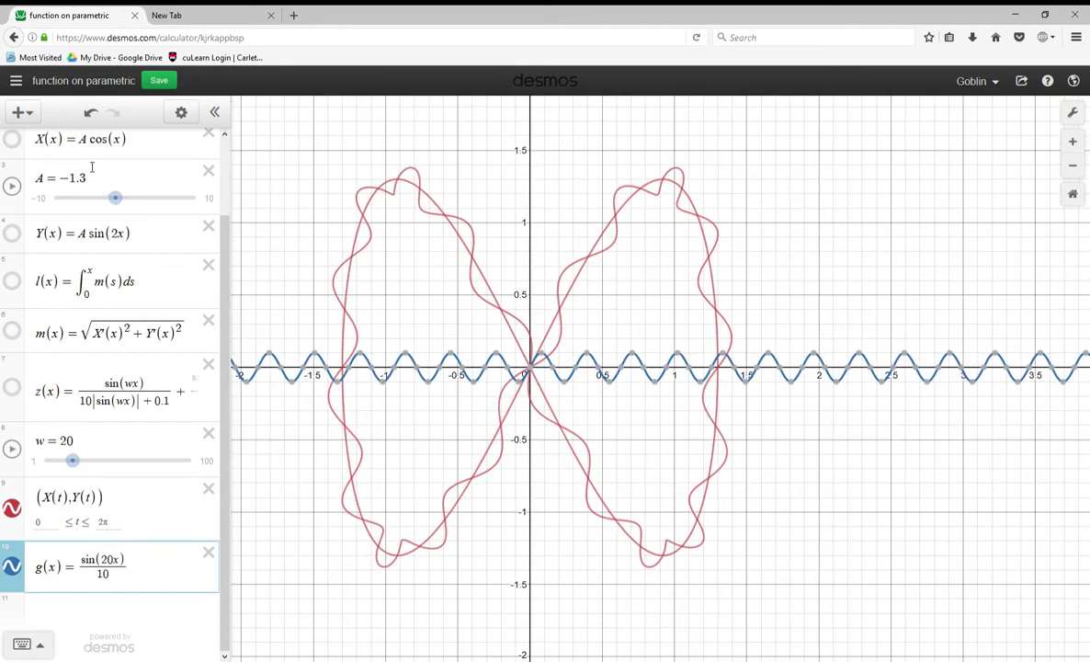
Open the saved graph "Horizon distance"
{"action": "left_click", "coordinate": [16, 80]}
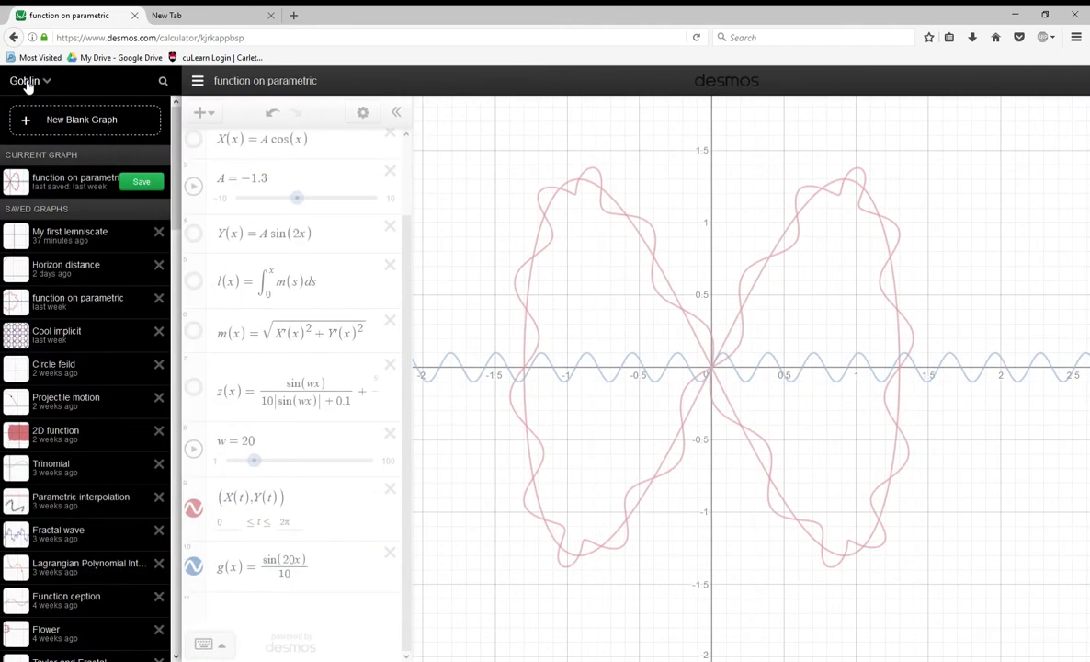
{"action": "left_click", "coordinate": [117, 272]}
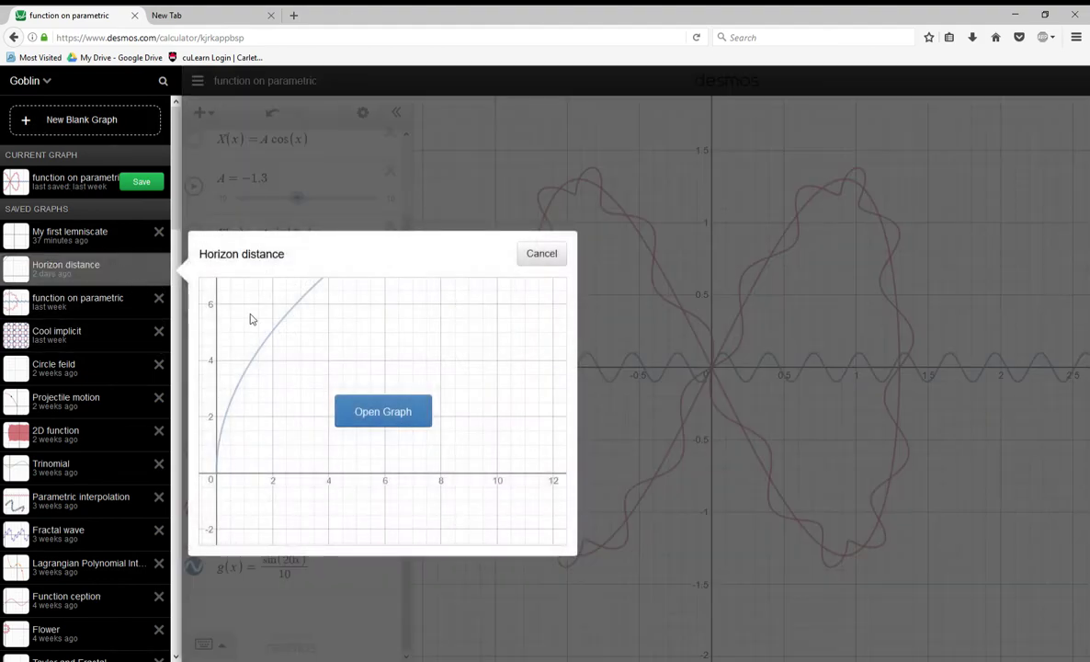
{"action": "left_click", "coordinate": [386, 411]}
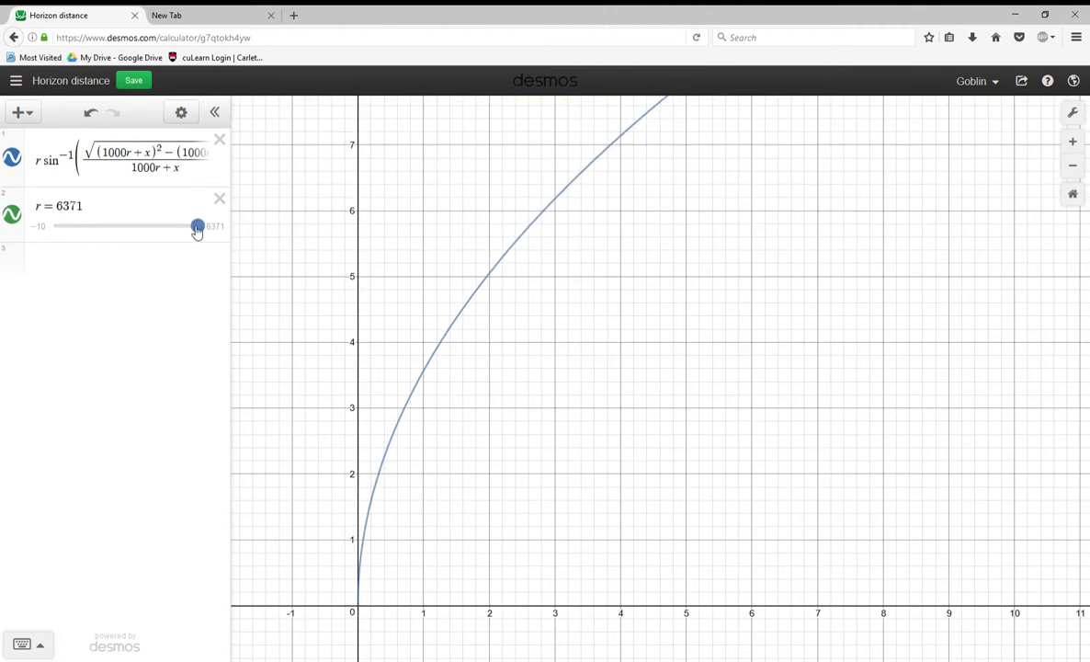
Set the radius r to 3500 and trace the horizon distance curve from about x = 0.6 to x = 1.9
{"action": "left_click_drag", "start_coordinate": [196, 230], "coordinate": [131, 252]}
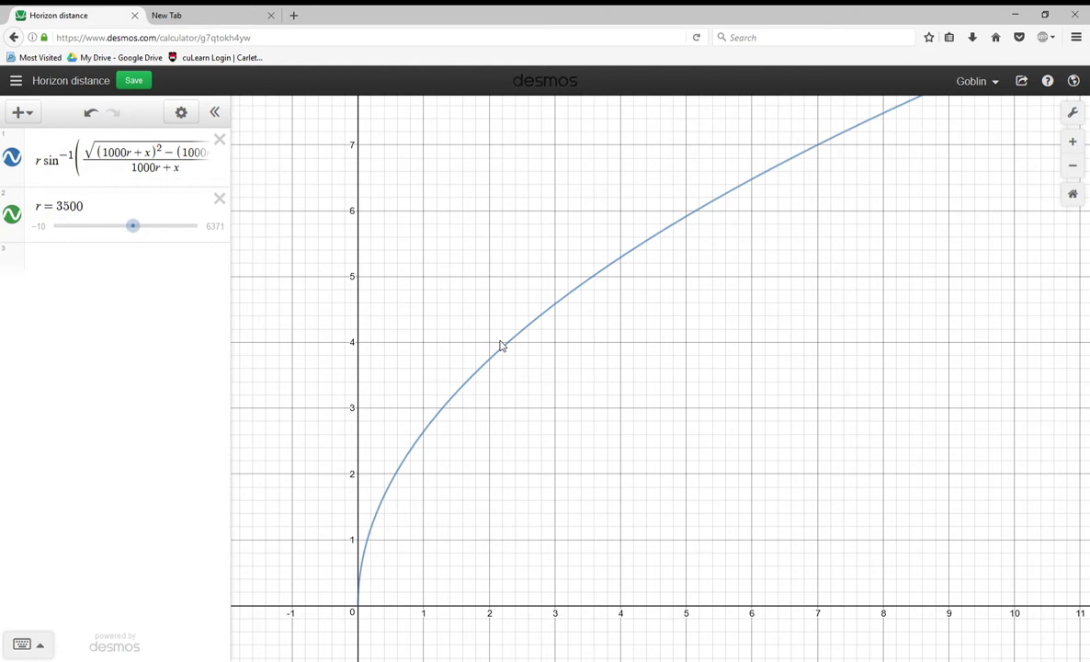
{"action": "left_click", "coordinate": [394, 479]}
{"action": "mouse_move", "coordinate": [394, 479]}
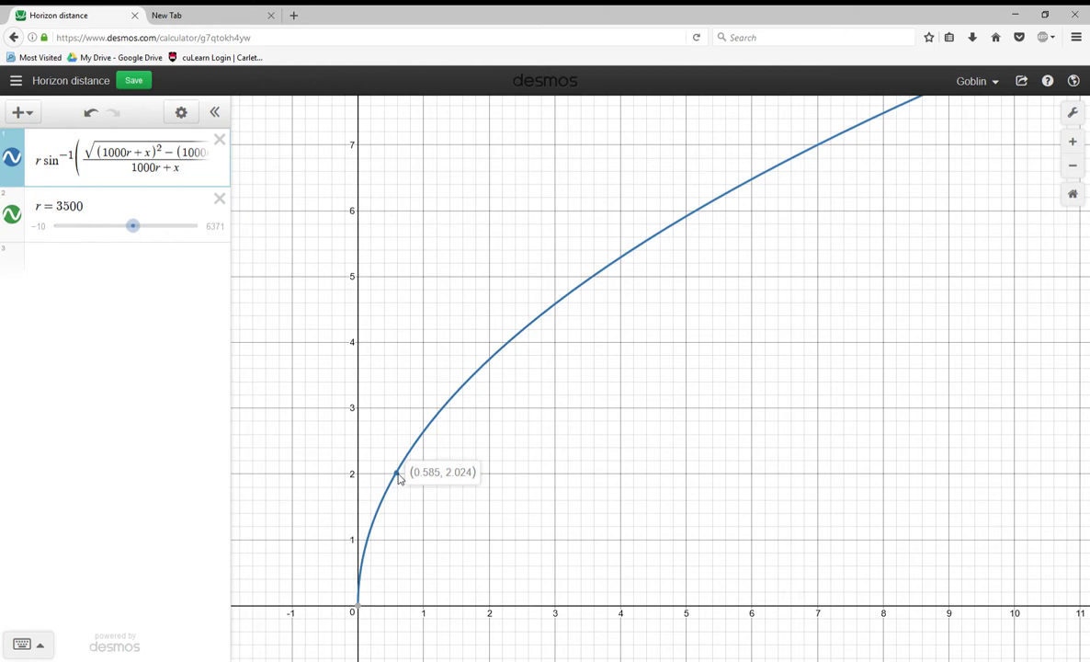
{"action": "mouse_move", "coordinate": [398, 478]}
{"action": "left_mouse_down"}
{"action": "mouse_move", "coordinate": [445, 433]}
{"action": "mouse_move", "coordinate": [495, 413]}
{"action": "left_mouse_up"}
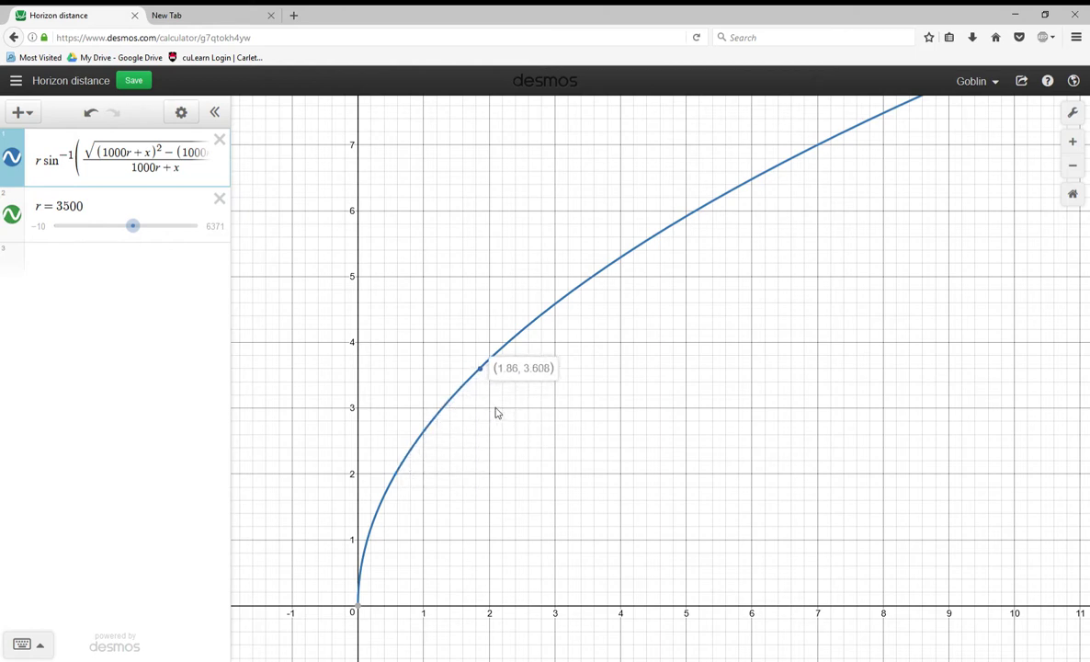
Set the radius r to 6370 and trace the horizon distance curve from about x = 0.3 past x = 2
{"action": "left_click_drag", "start_coordinate": [132, 226], "coordinate": [219, 241]}
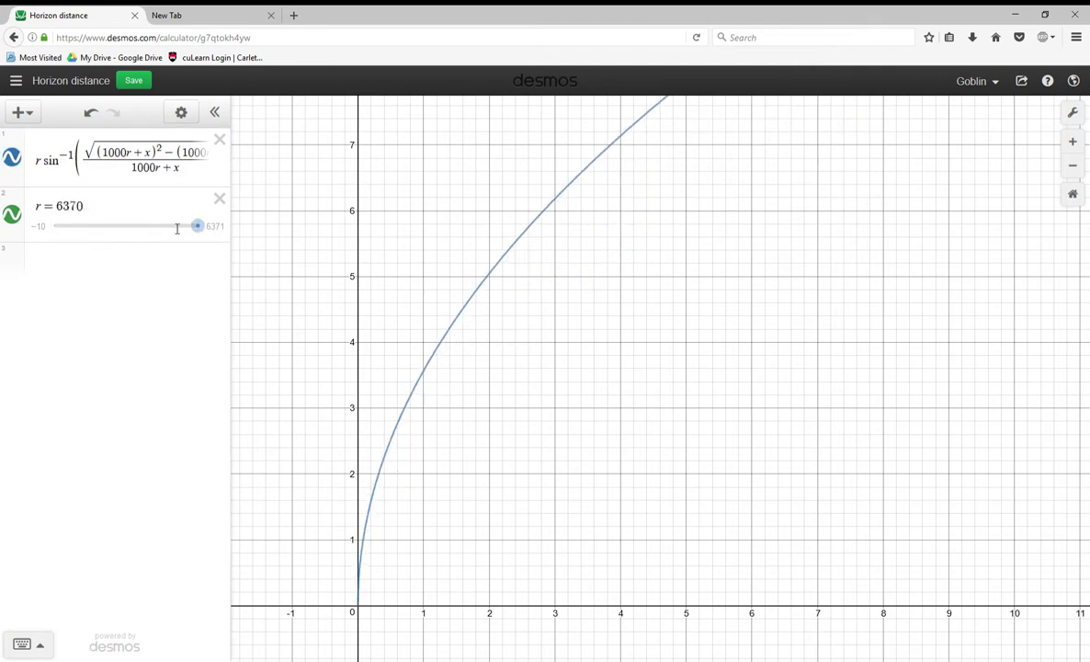
{"action": "left_click", "coordinate": [382, 476]}
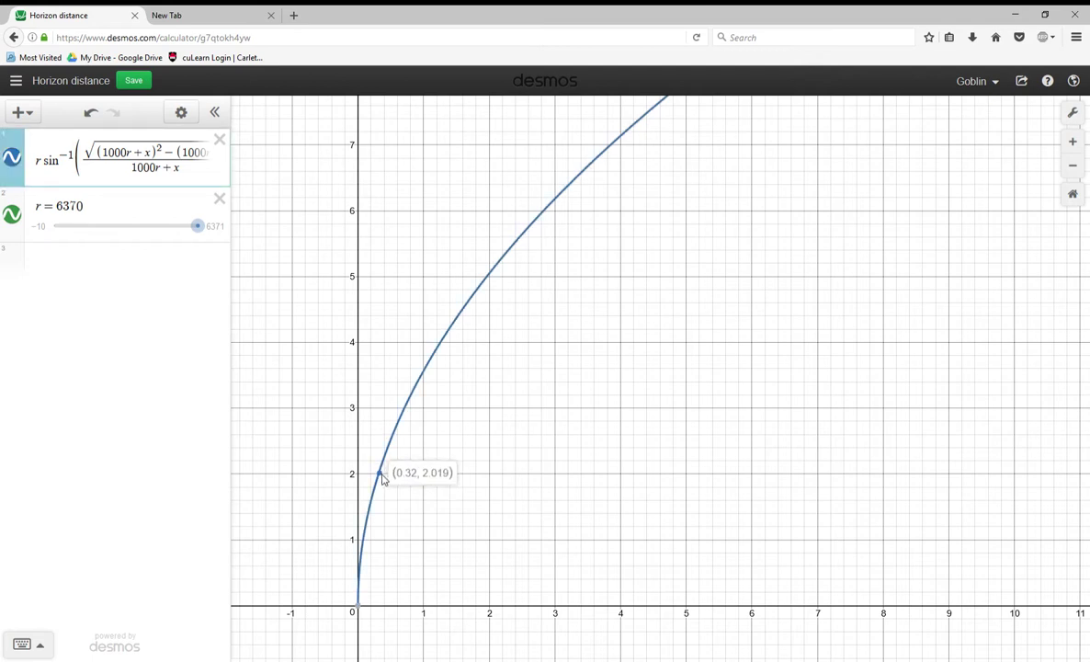
{"action": "mouse_move", "coordinate": [393, 474]}
{"action": "left_mouse_down"}
{"action": "mouse_move", "coordinate": [440, 424]}
{"action": "mouse_move", "coordinate": [427, 450]}
{"action": "mouse_move", "coordinate": [508, 324]}
{"action": "mouse_move", "coordinate": [519, 327]}
{"action": "left_mouse_up"}
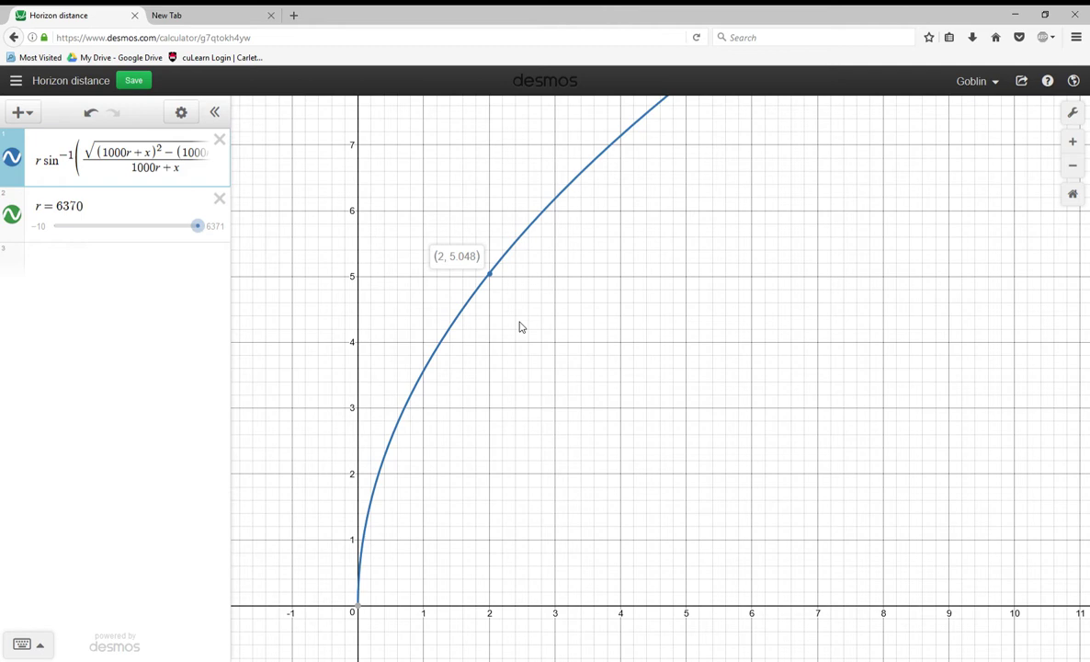
{"action": "mouse_move", "coordinate": [519, 327]}
{"action": "left_mouse_down"}
{"action": "mouse_move", "coordinate": [617, 268]}
{"action": "mouse_move", "coordinate": [554, 274]}
{"action": "left_mouse_up"}
Set the radius r to 400 with a wider part of the horizon distance curve in view
{"action": "scroll", "coordinate": [557, 319], "scroll_direction": "down", "scroll_amount": 5}
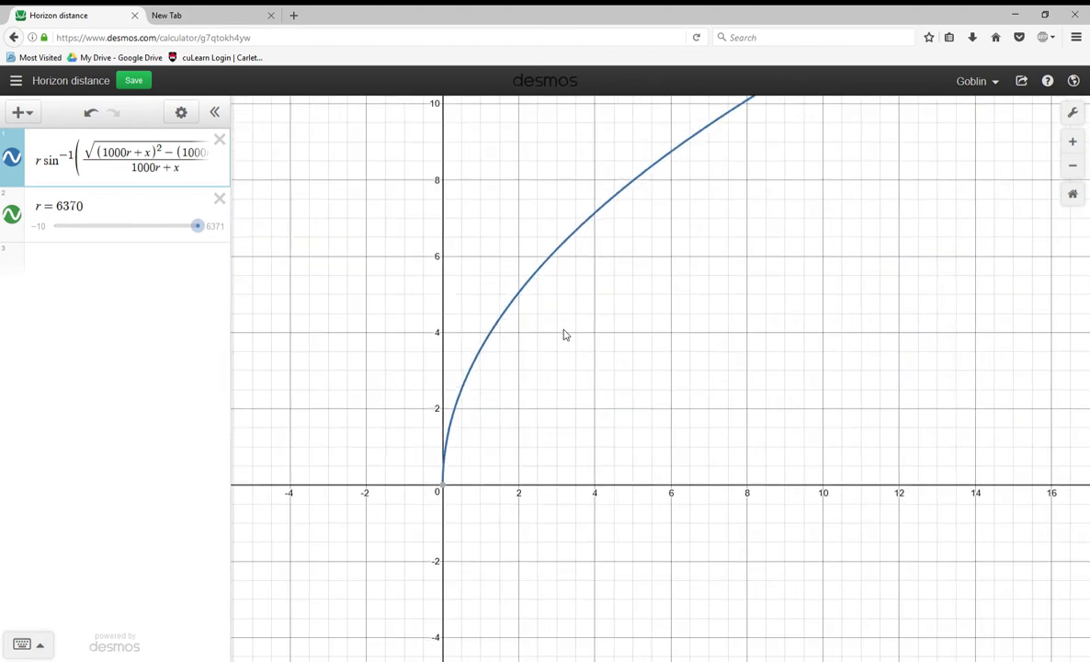
{"action": "left_click_drag", "start_coordinate": [198, 225], "coordinate": [90, 374]}
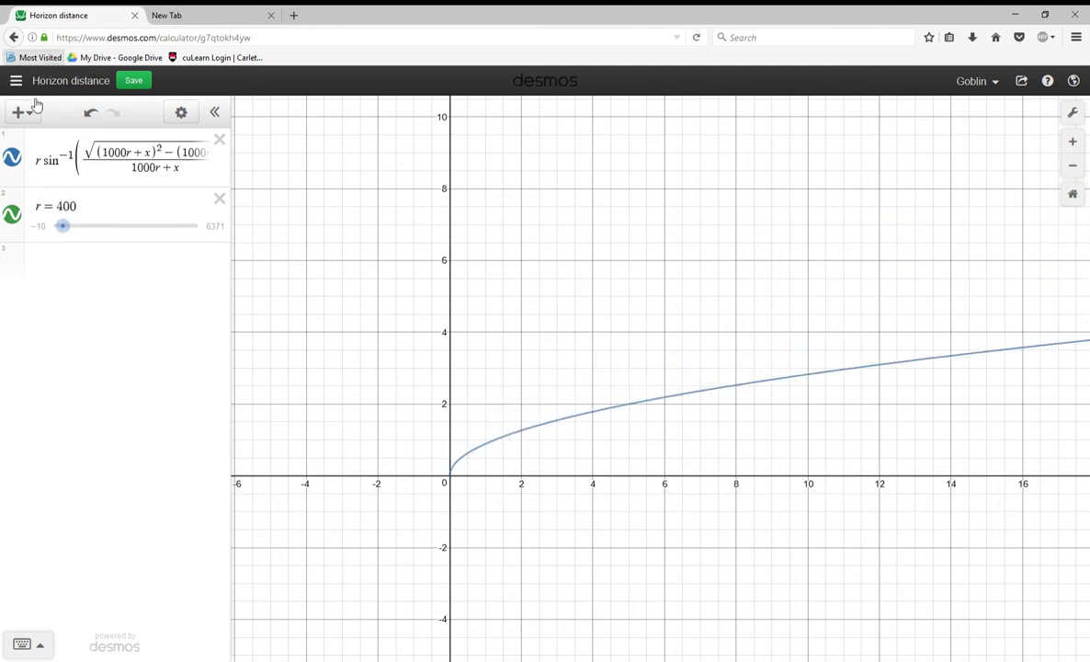
Open the saved graph "My first lemniscate"
{"action": "left_click", "coordinate": [16, 83]}
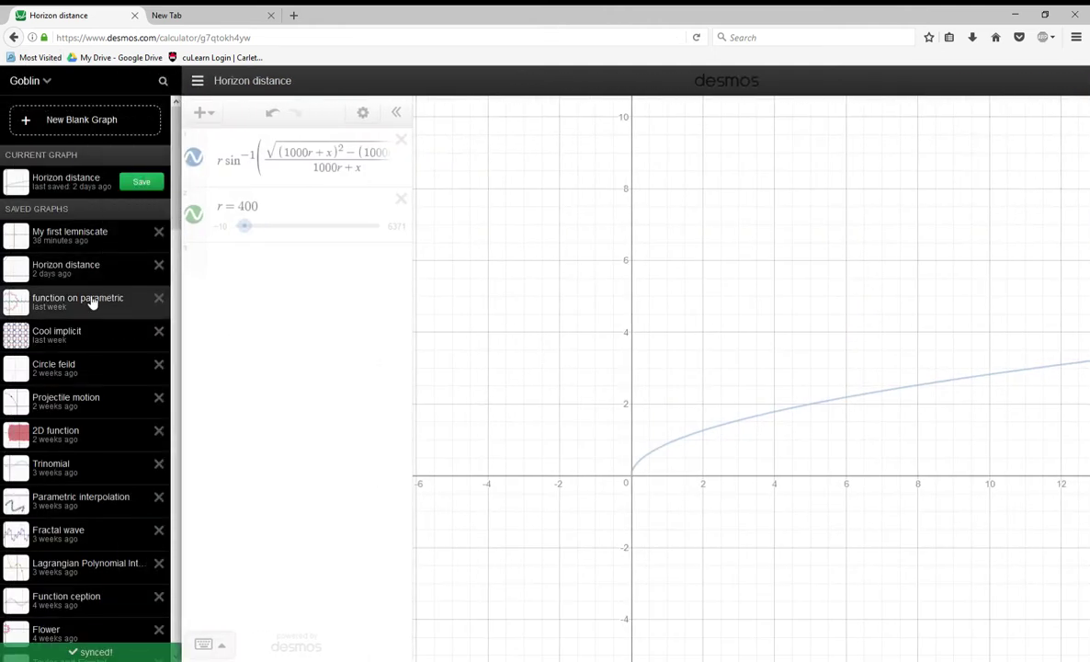
{"action": "left_click", "coordinate": [69, 233]}
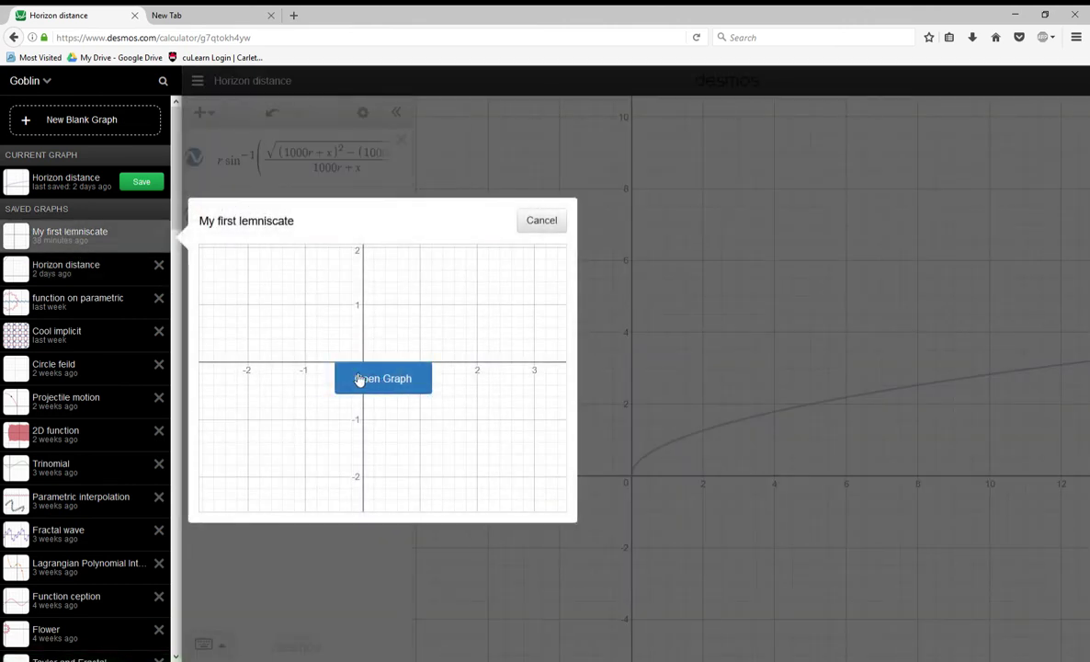
{"action": "left_click", "coordinate": [359, 377]}
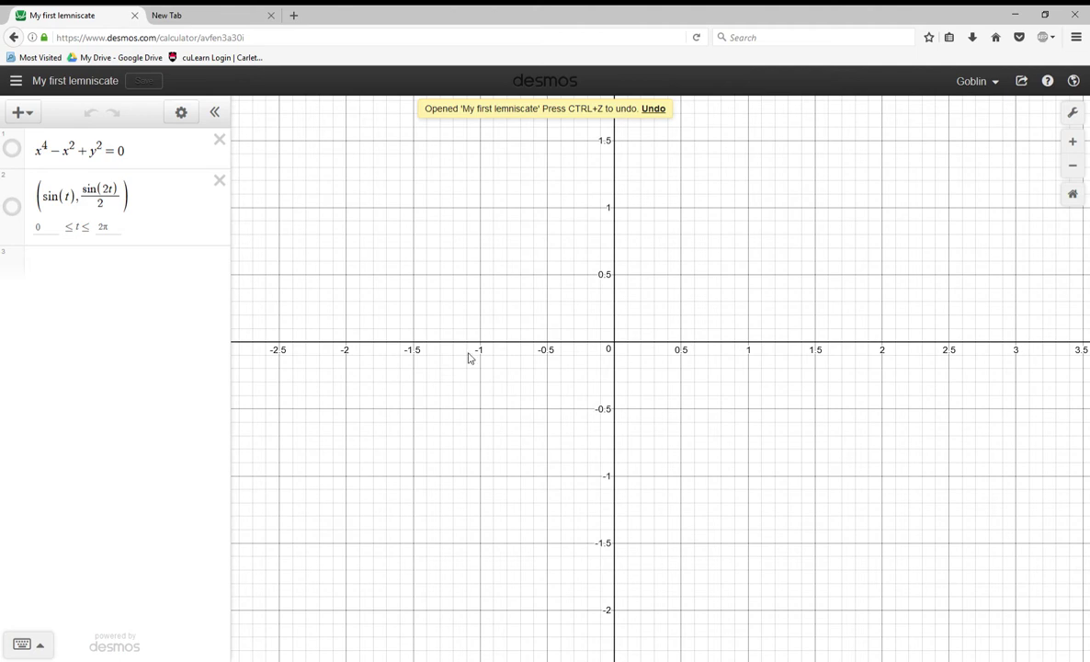
{"action": "left_click_drag", "start_coordinate": [535, 285], "coordinate": [409, 313]}
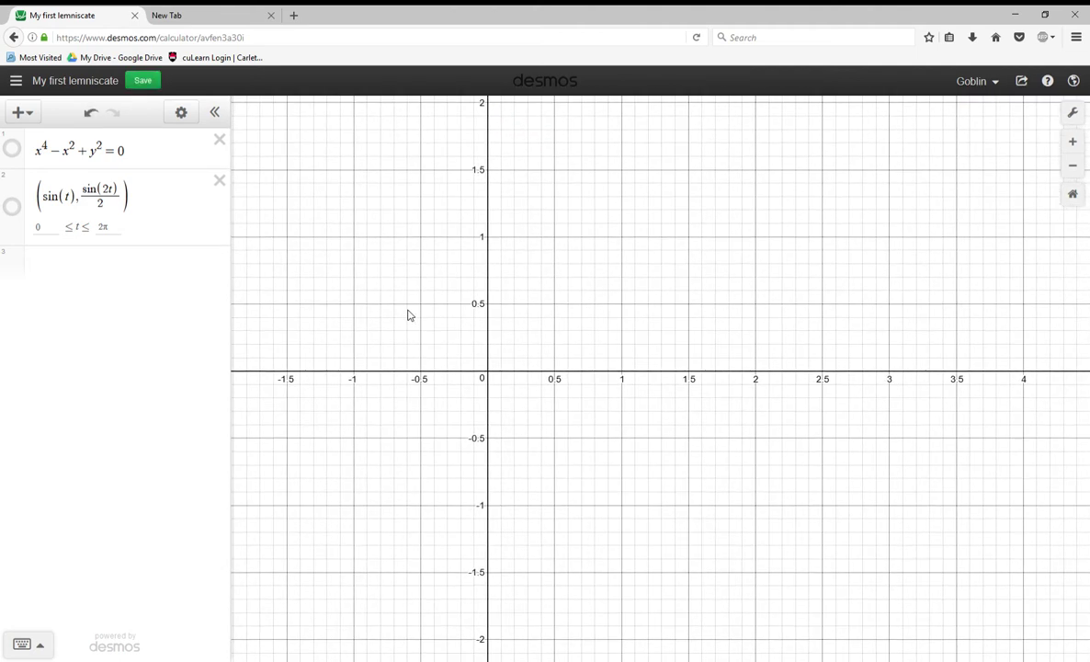
Show the parametric lemniscate (sin(t), sin(2t)/2) on the graph
{"action": "left_click", "coordinate": [13, 206]}
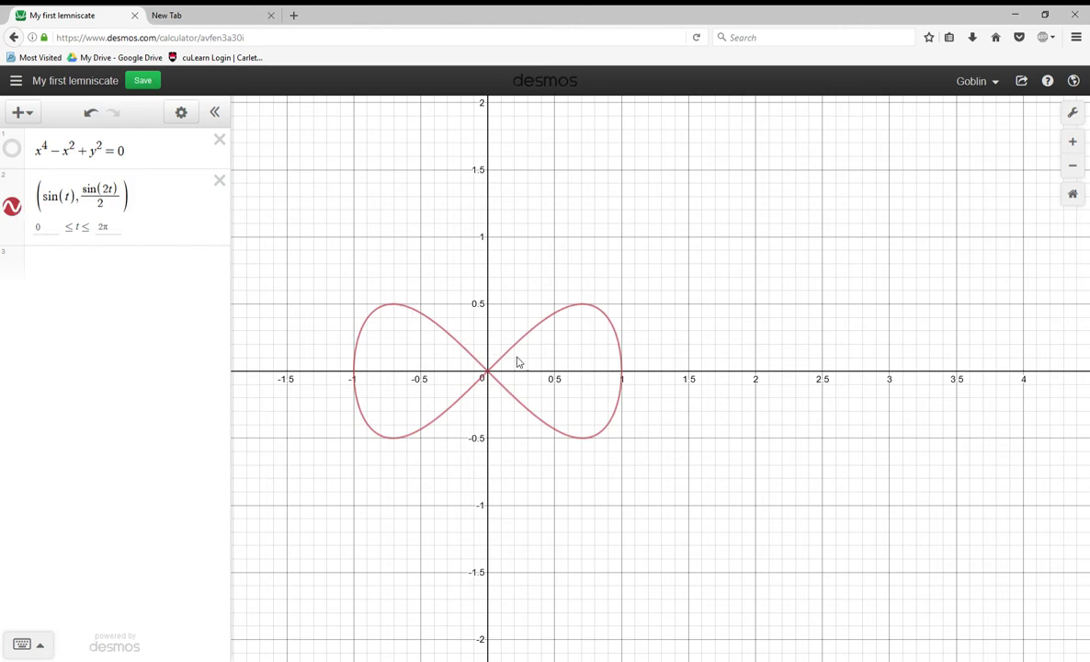
{"action": "left_click", "coordinate": [55, 206]}
{"action": "left_click", "coordinate": [350, 304]}
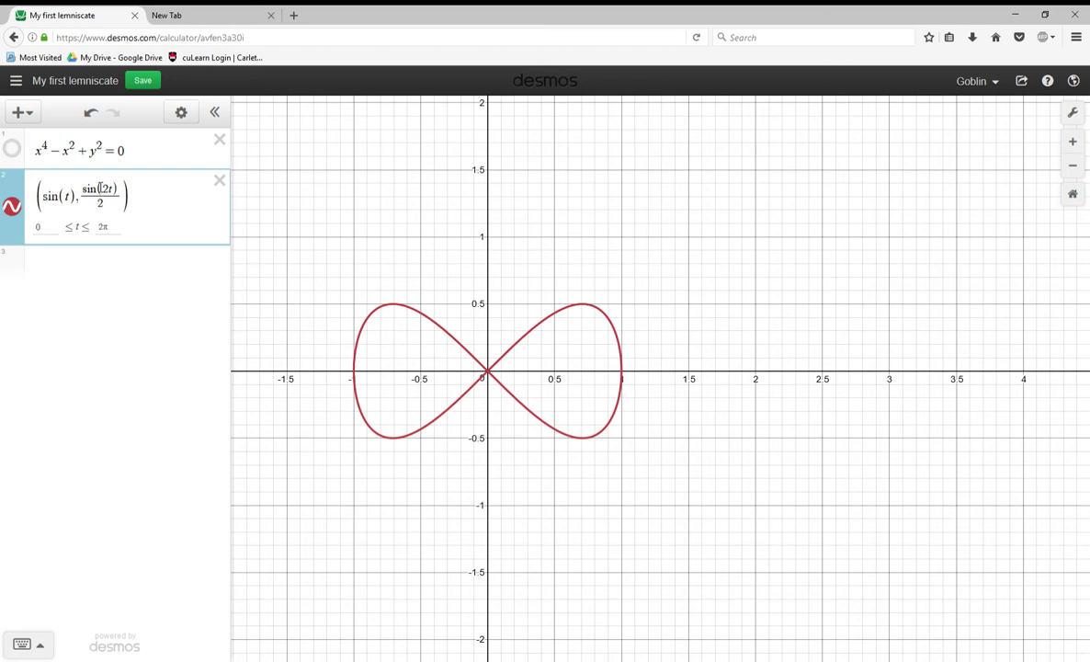
Swap the parametric curve for the implicit curve x^4 − x^2 + y^2 = 0, and show the parametric one again alongside it
{"action": "left_click", "coordinate": [12, 206]}
{"action": "left_click", "coordinate": [12, 150]}
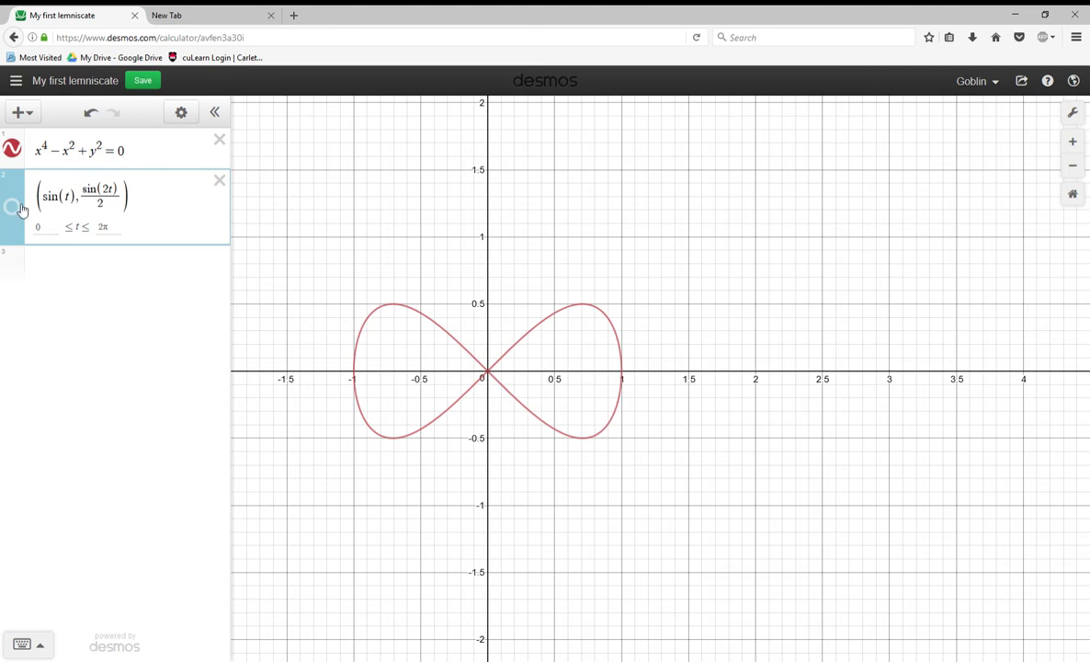
{"action": "left_click_drag", "start_coordinate": [65, 200], "coordinate": [53, 204]}
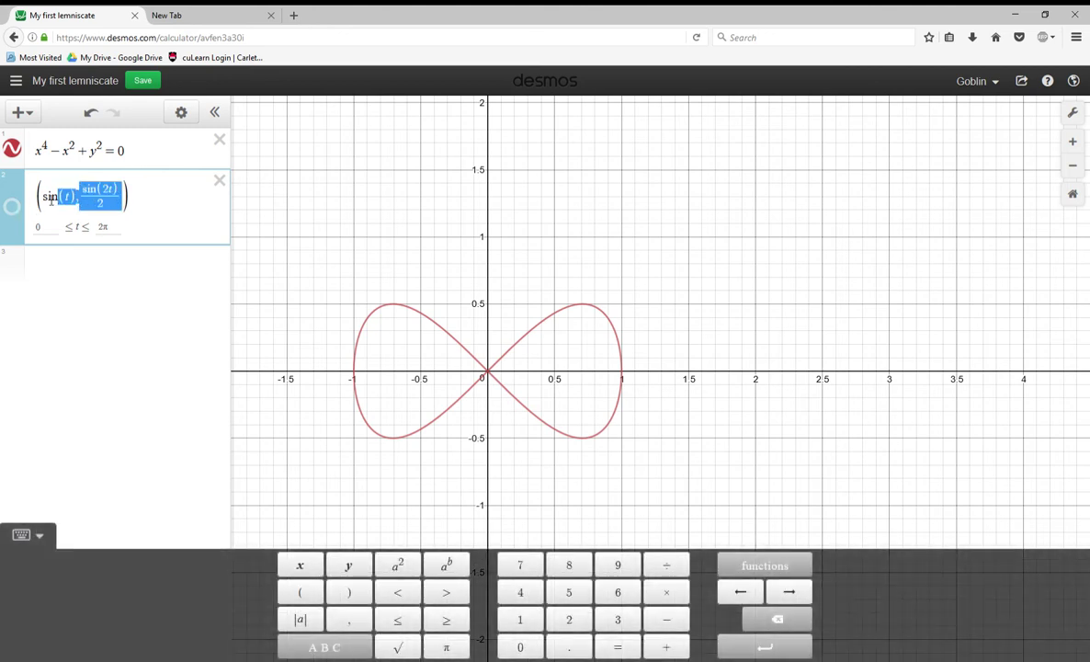
{"action": "left_click", "coordinate": [49, 163]}
{"action": "left_click", "coordinate": [13, 198]}
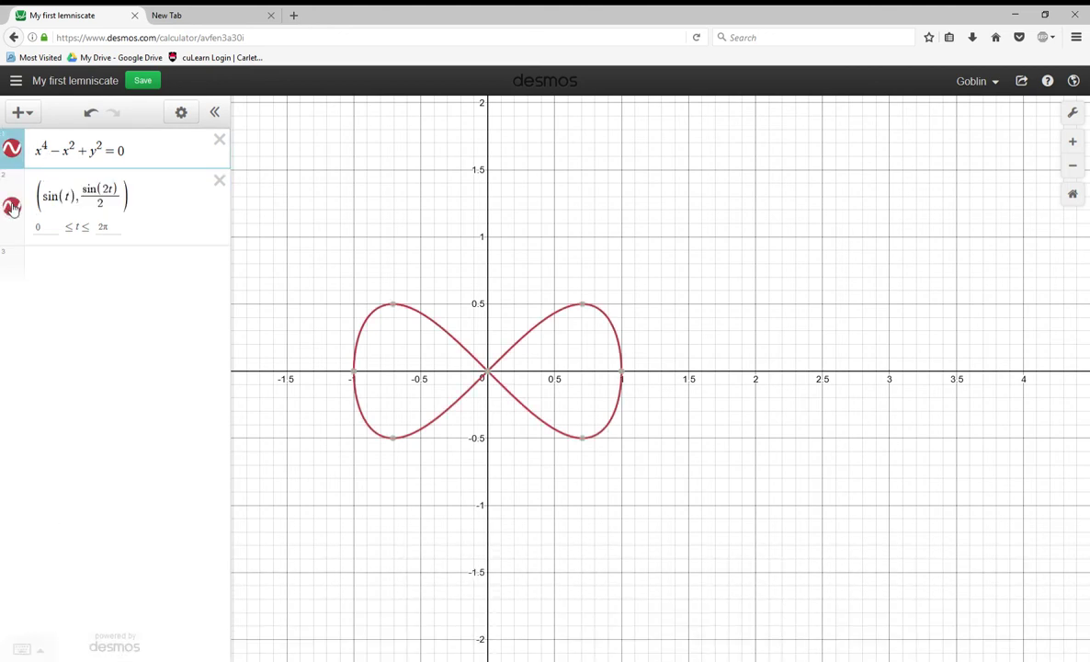
Hide both lemniscate curves and inspect the terms of the implicit equation and the parametric expression with its t range
{"action": "left_click", "coordinate": [12, 147]}
{"action": "left_click", "coordinate": [14, 203]}
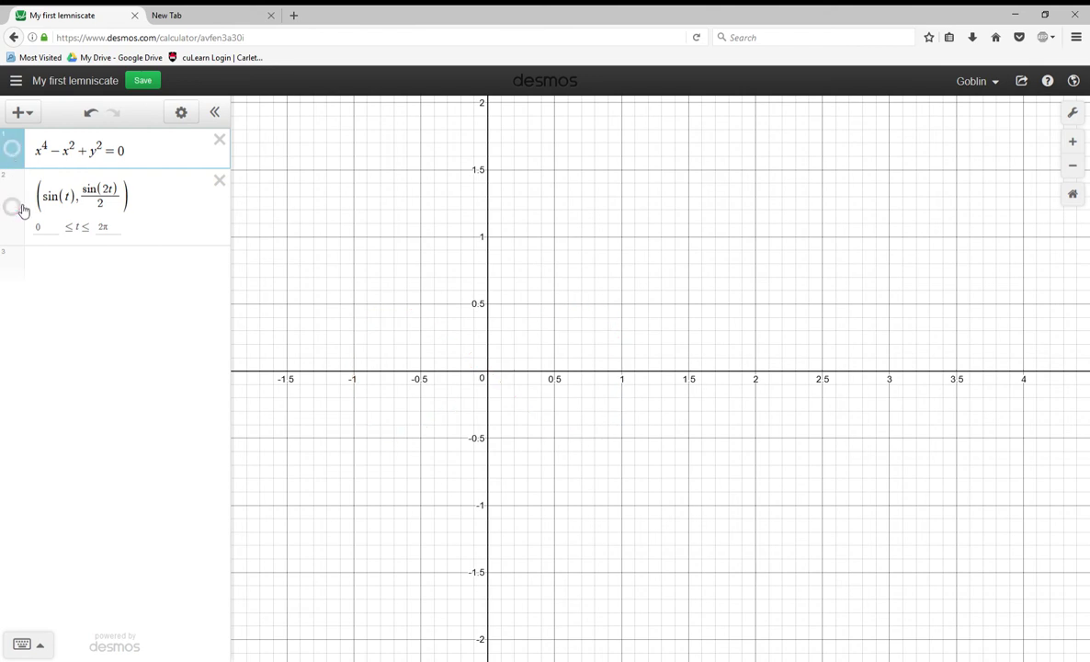
{"action": "left_click", "coordinate": [104, 226]}
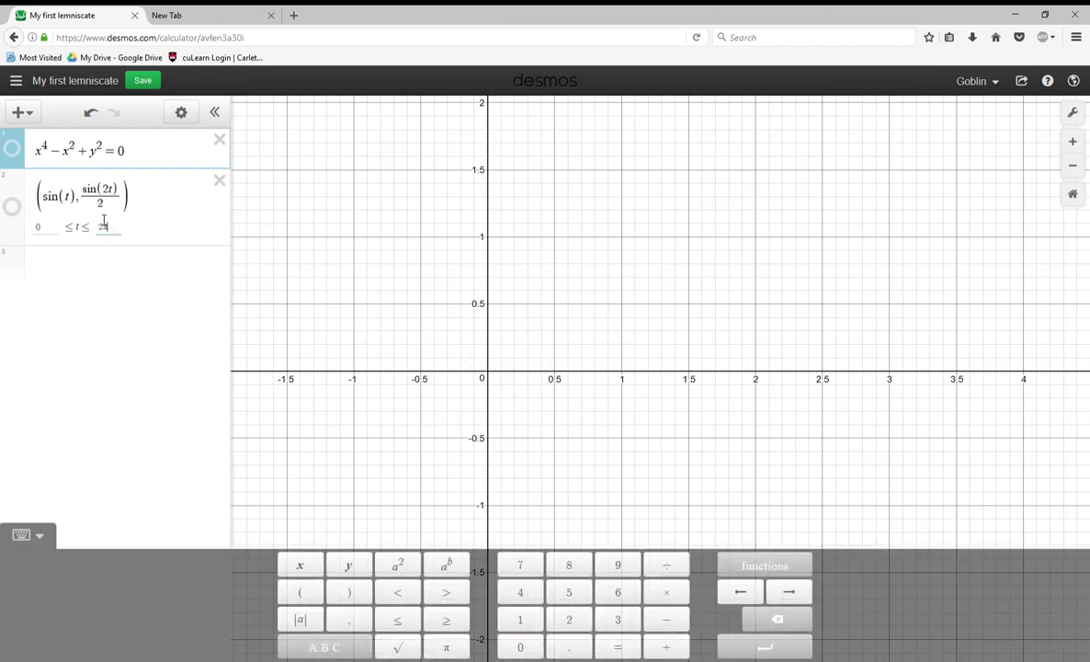
{"action": "left_click_drag", "start_coordinate": [61, 155], "coordinate": [82, 218]}
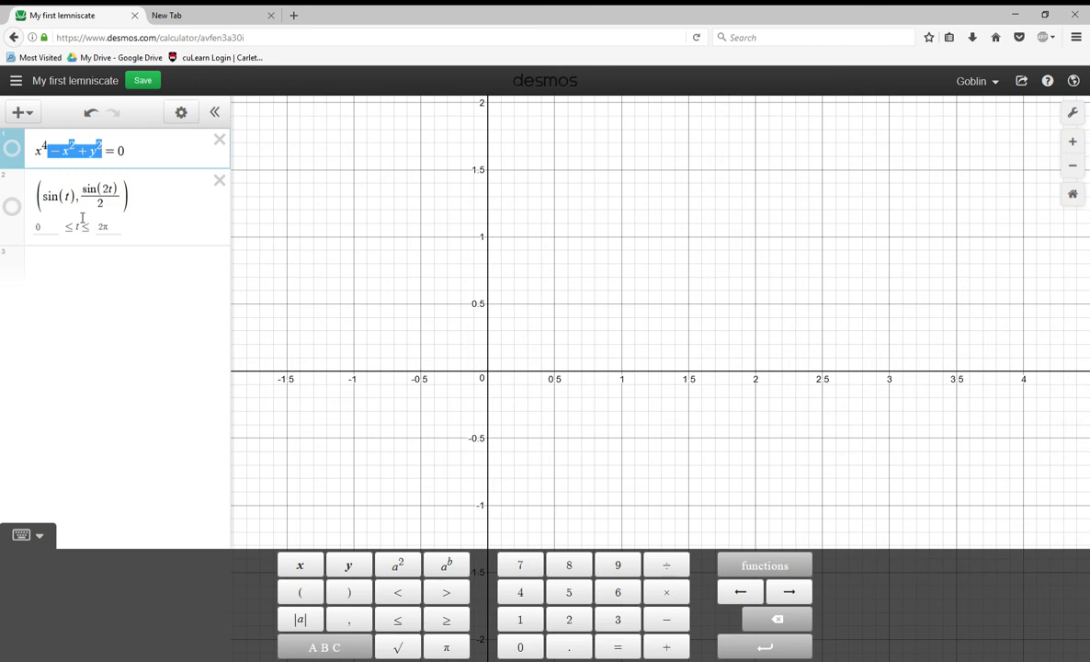
{"action": "left_click", "coordinate": [69, 200]}
{"action": "left_click", "coordinate": [114, 189]}
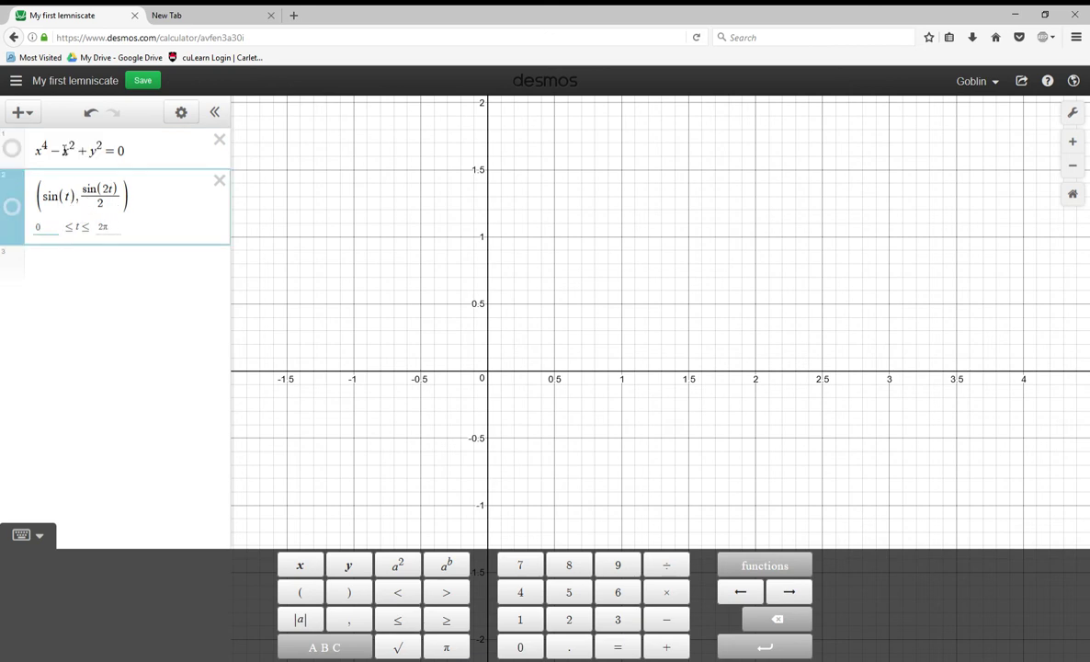
Show the implicit curve x^4 − x^2 + y^2 = 0 and the parametric curve (sin(t), sin(2t)/2) together
{"action": "left_click", "coordinate": [60, 151]}
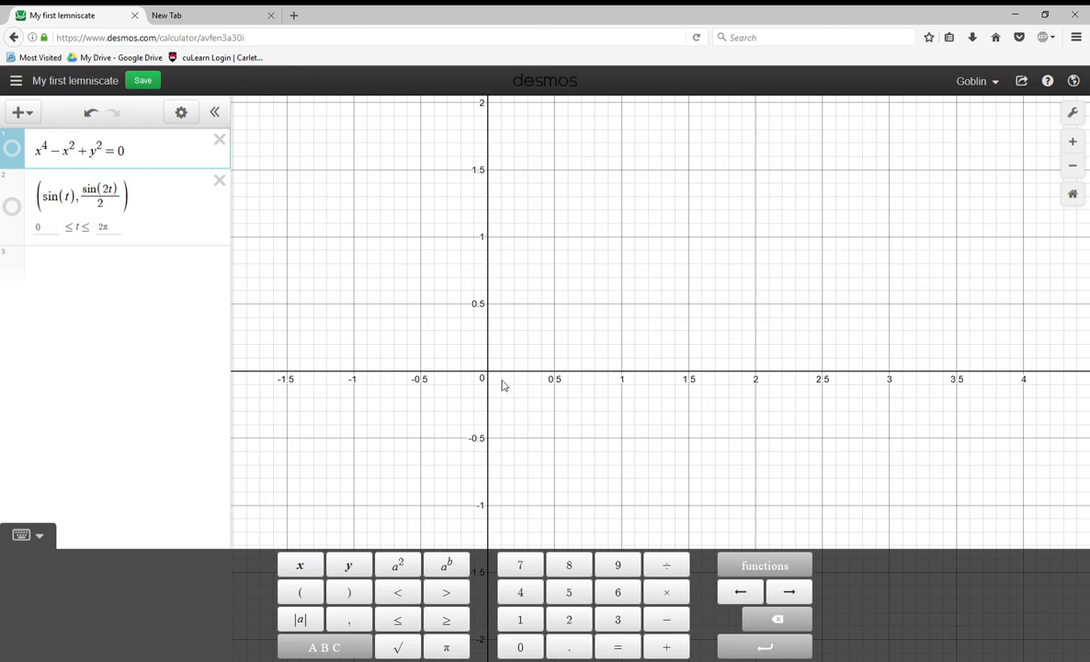
{"action": "left_click", "coordinate": [12, 151]}
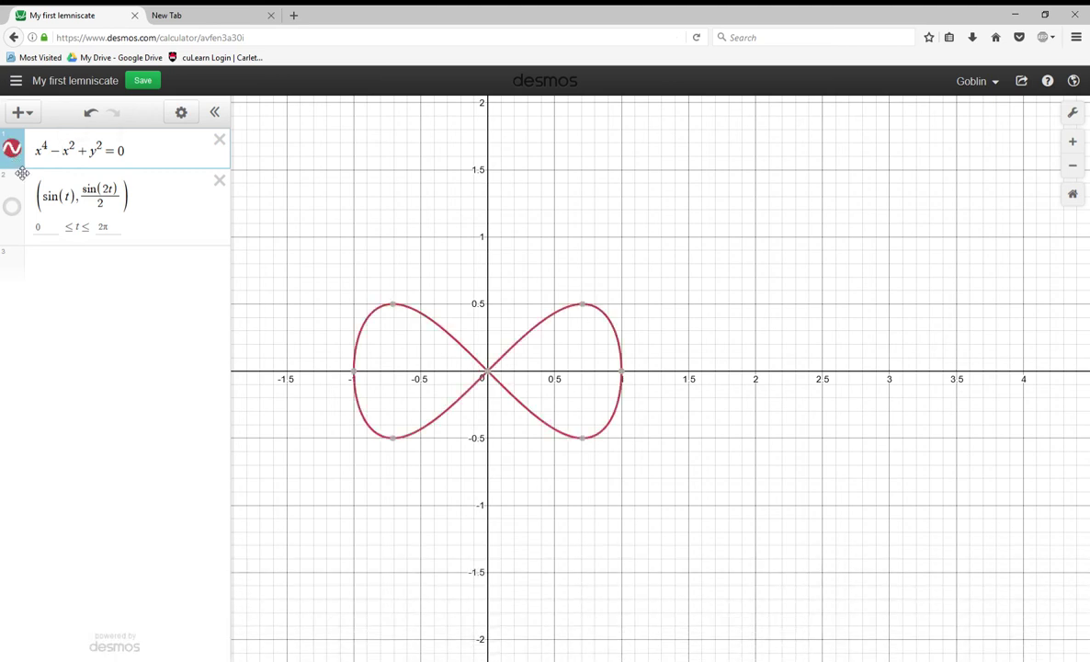
{"action": "left_click", "coordinate": [12, 206]}
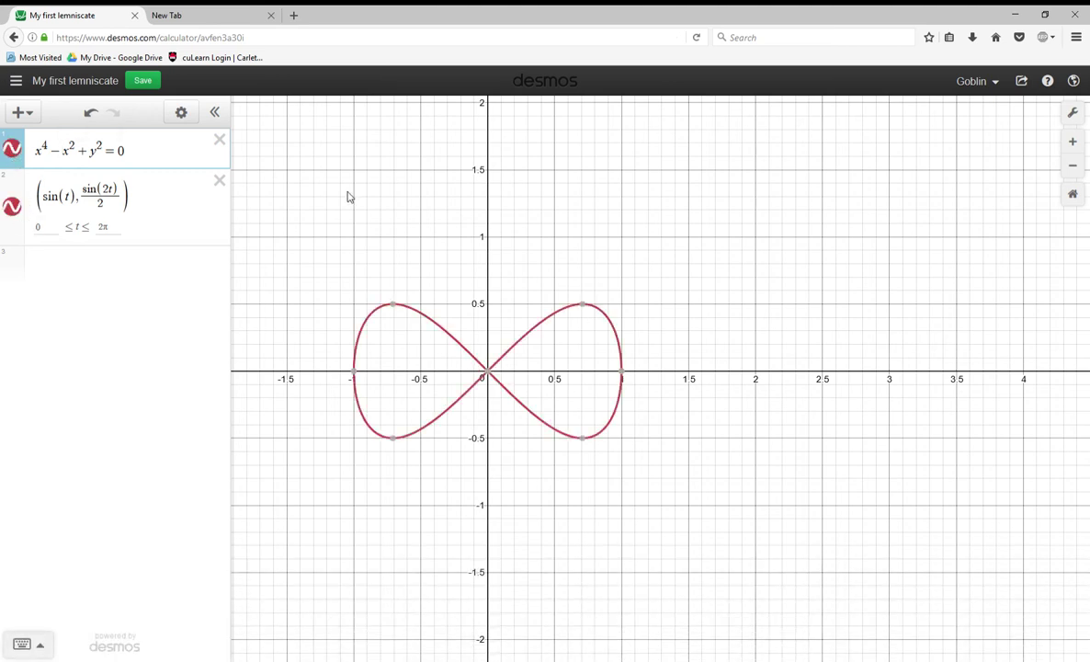